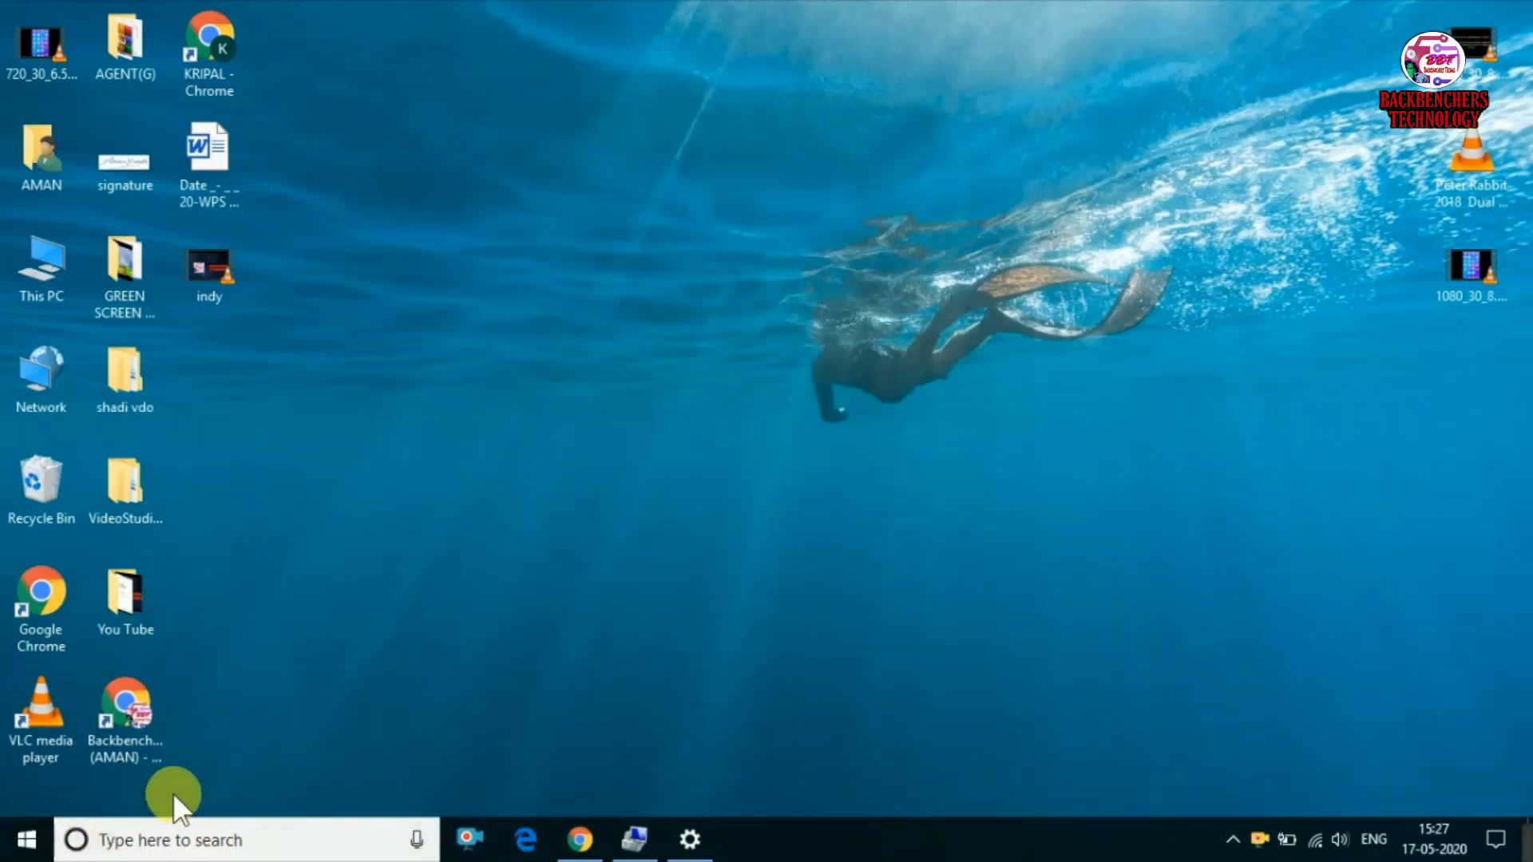
- Open the Camera app, view the camera picture in a maximized window, and minimize the app
{"action": "left_click", "coordinate": [30, 836]}
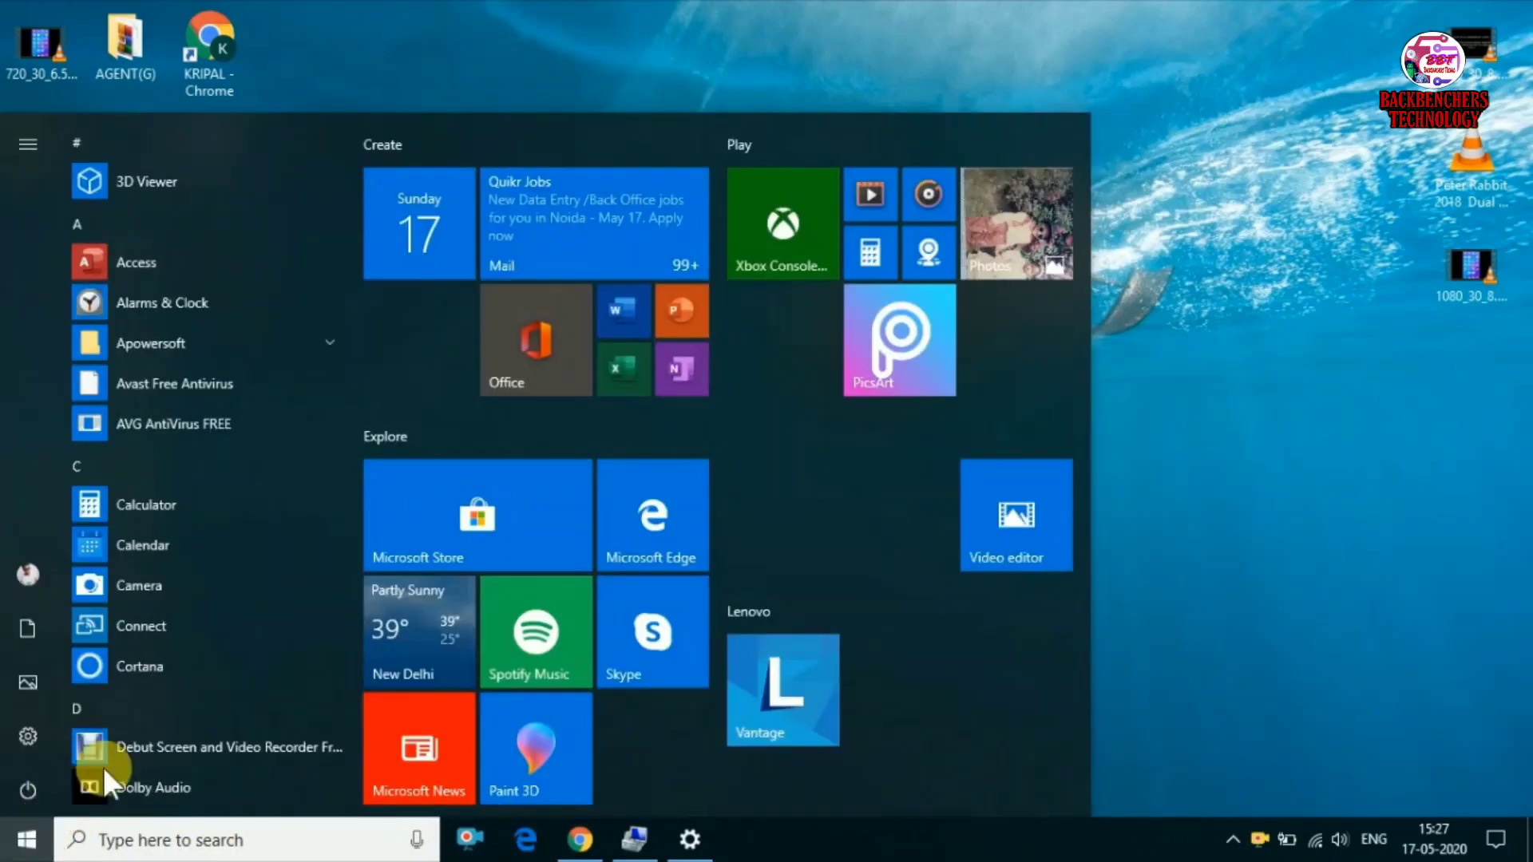
{"action": "left_click", "coordinate": [178, 586]}
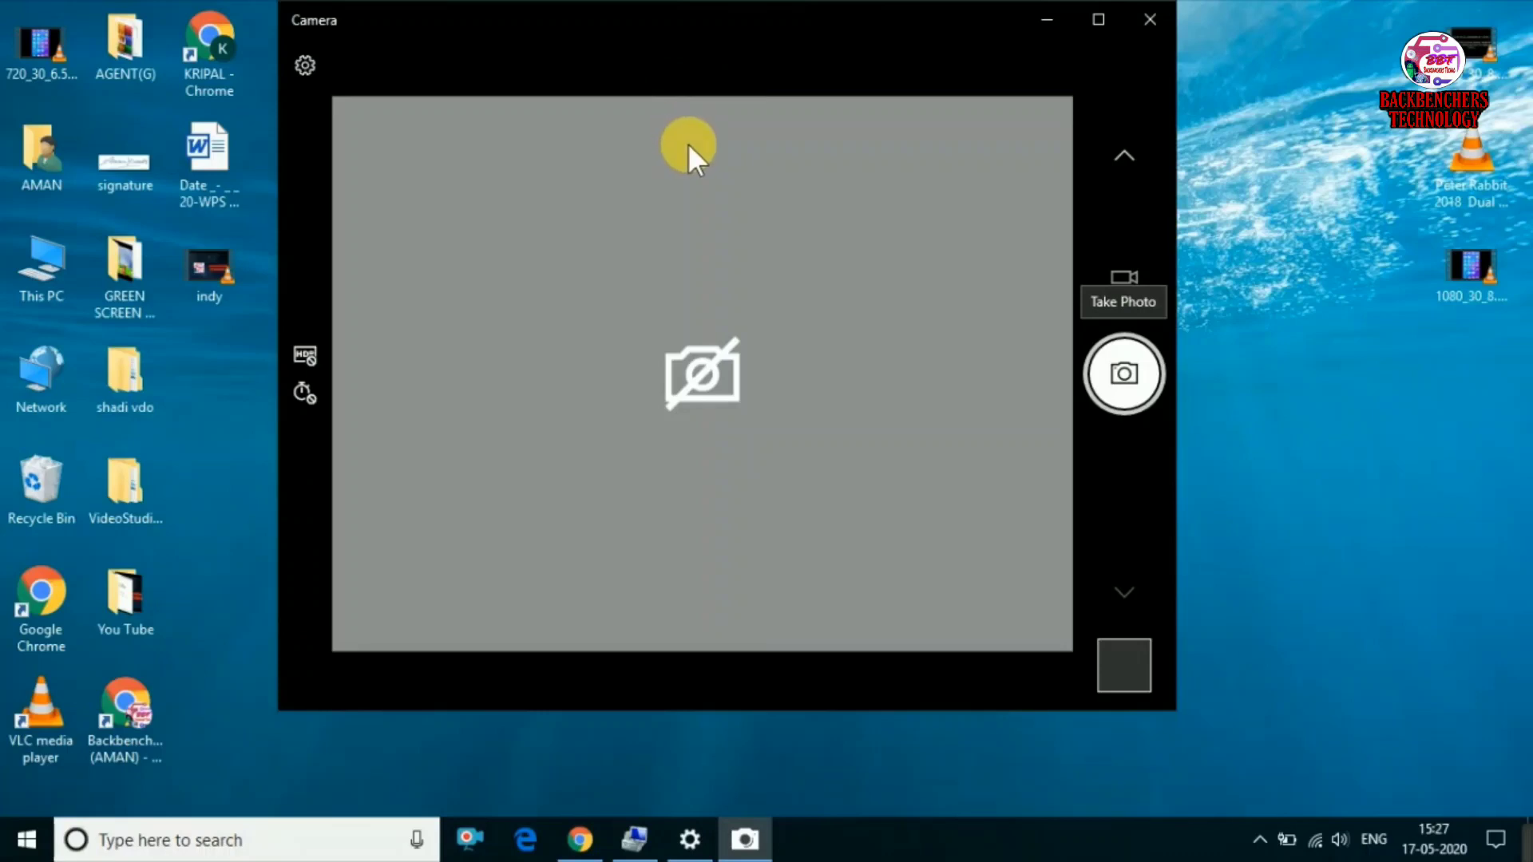
{"action": "left_click", "coordinate": [1099, 22]}
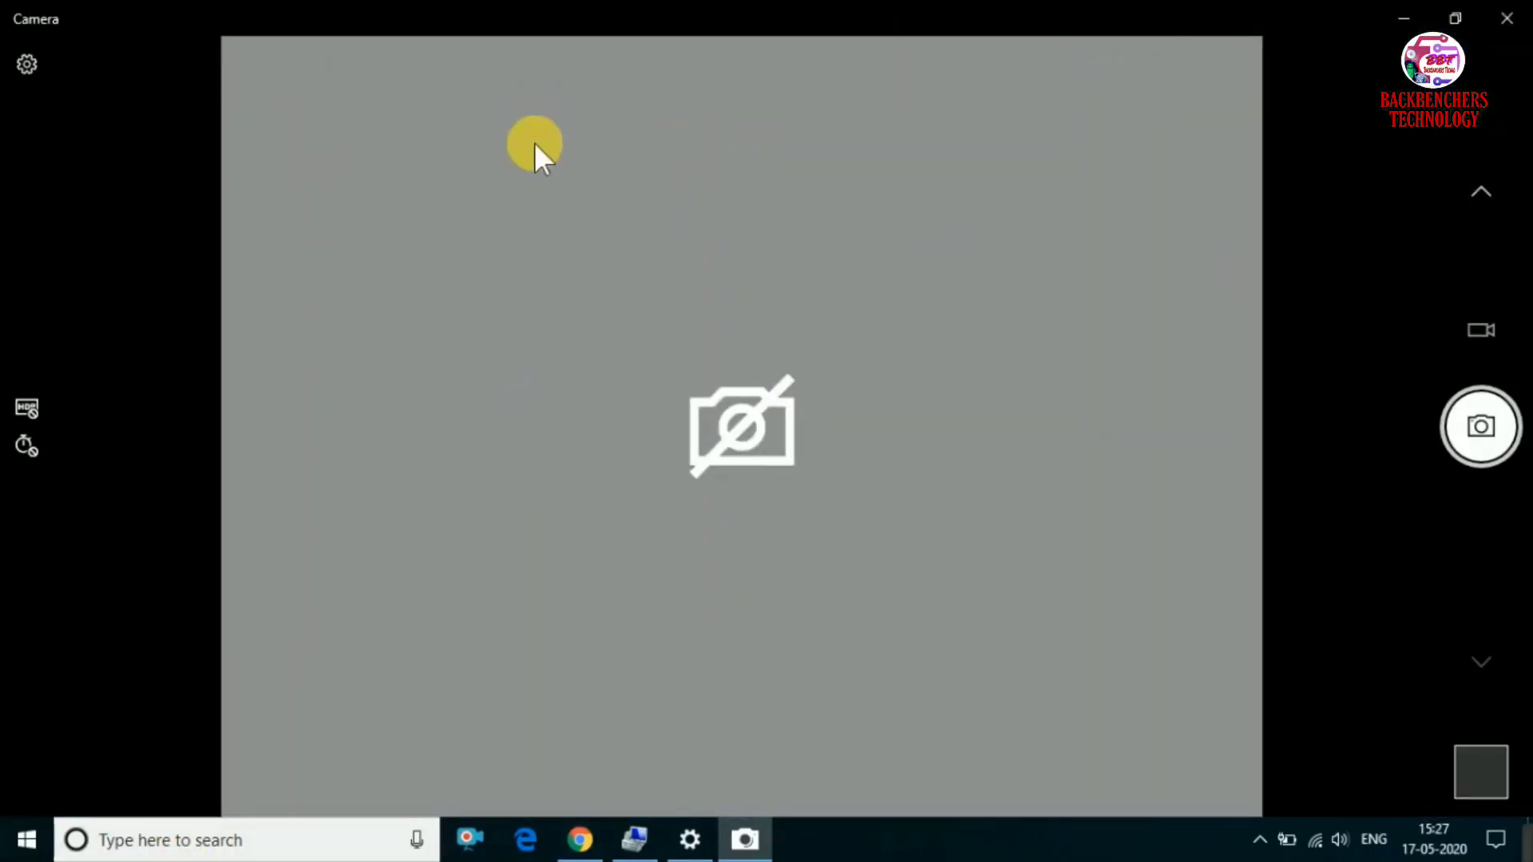
{"action": "left_click", "coordinate": [1455, 20]}
{"action": "left_click", "coordinate": [1087, 30]}
{"action": "left_click", "coordinate": [1411, 19]}
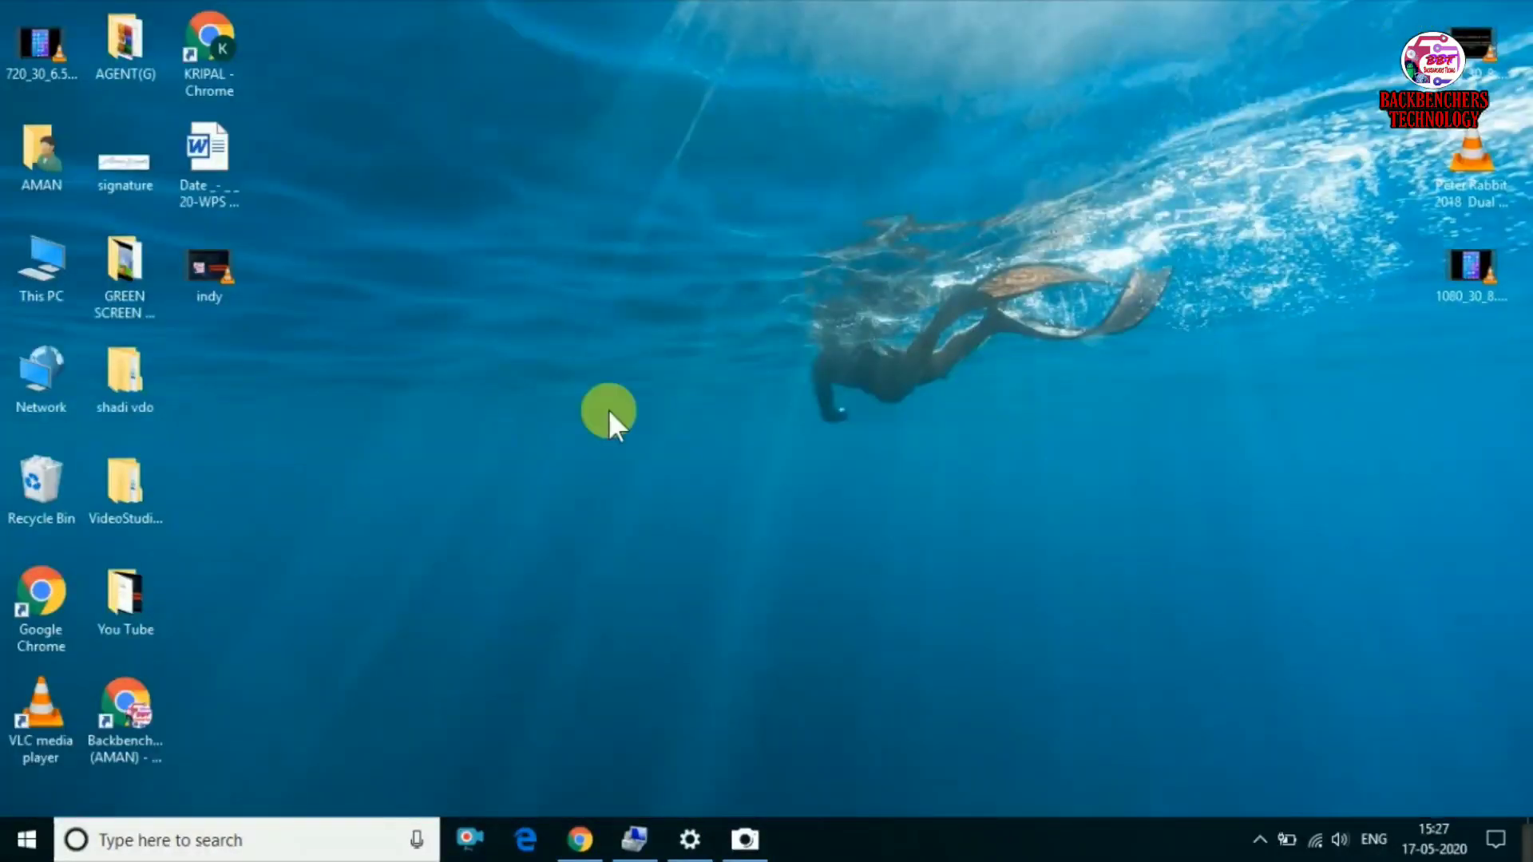
- Turn apps' access to the camera off and back on in the camera privacy settings
{"action": "left_click", "coordinate": [30, 845]}
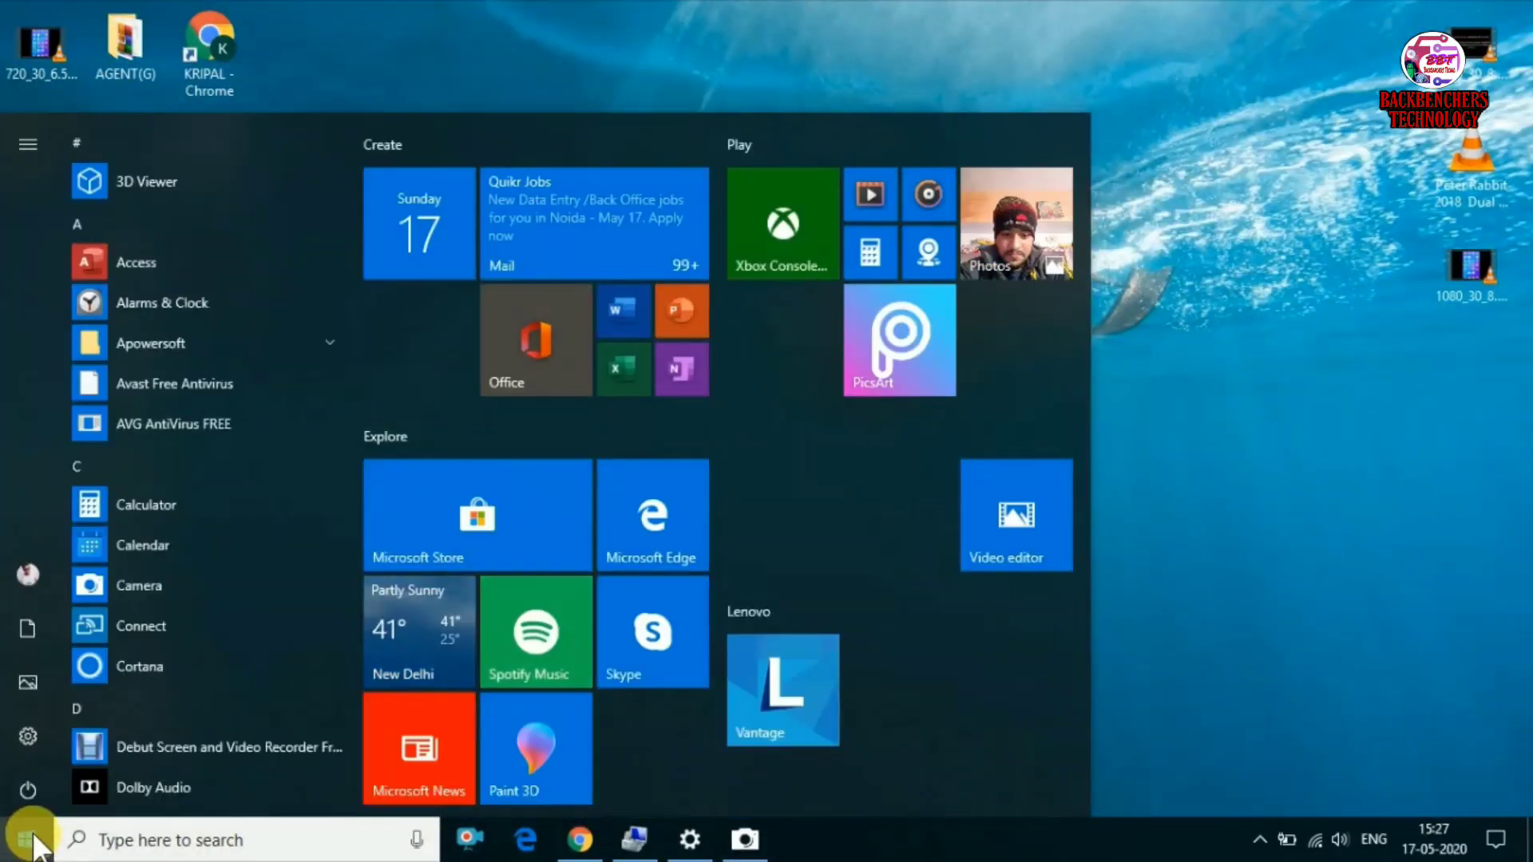
{"action": "left_click", "coordinate": [28, 737]}
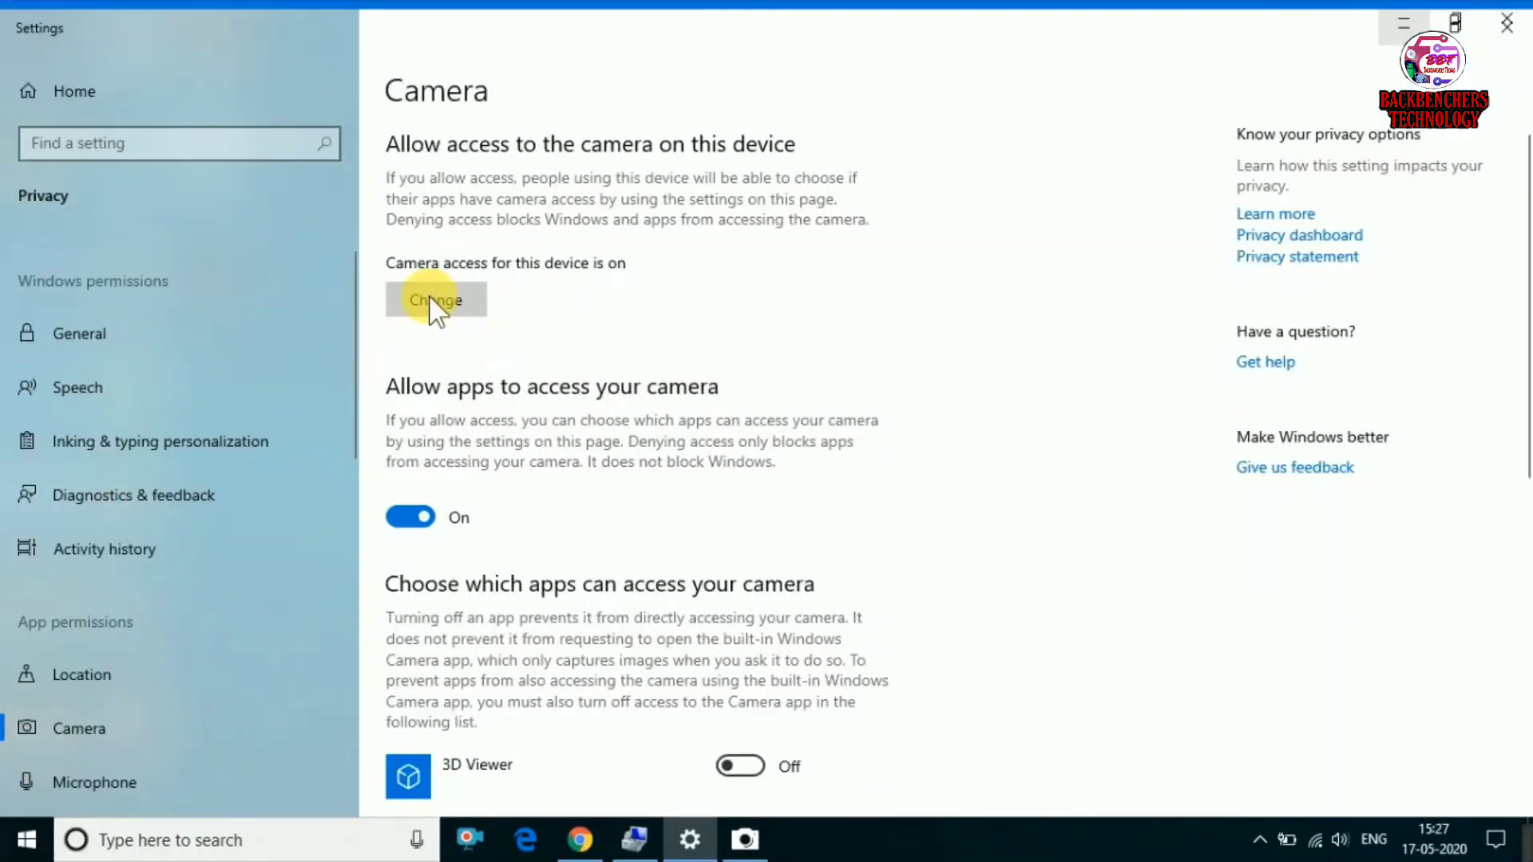
{"action": "left_click", "coordinate": [417, 512]}
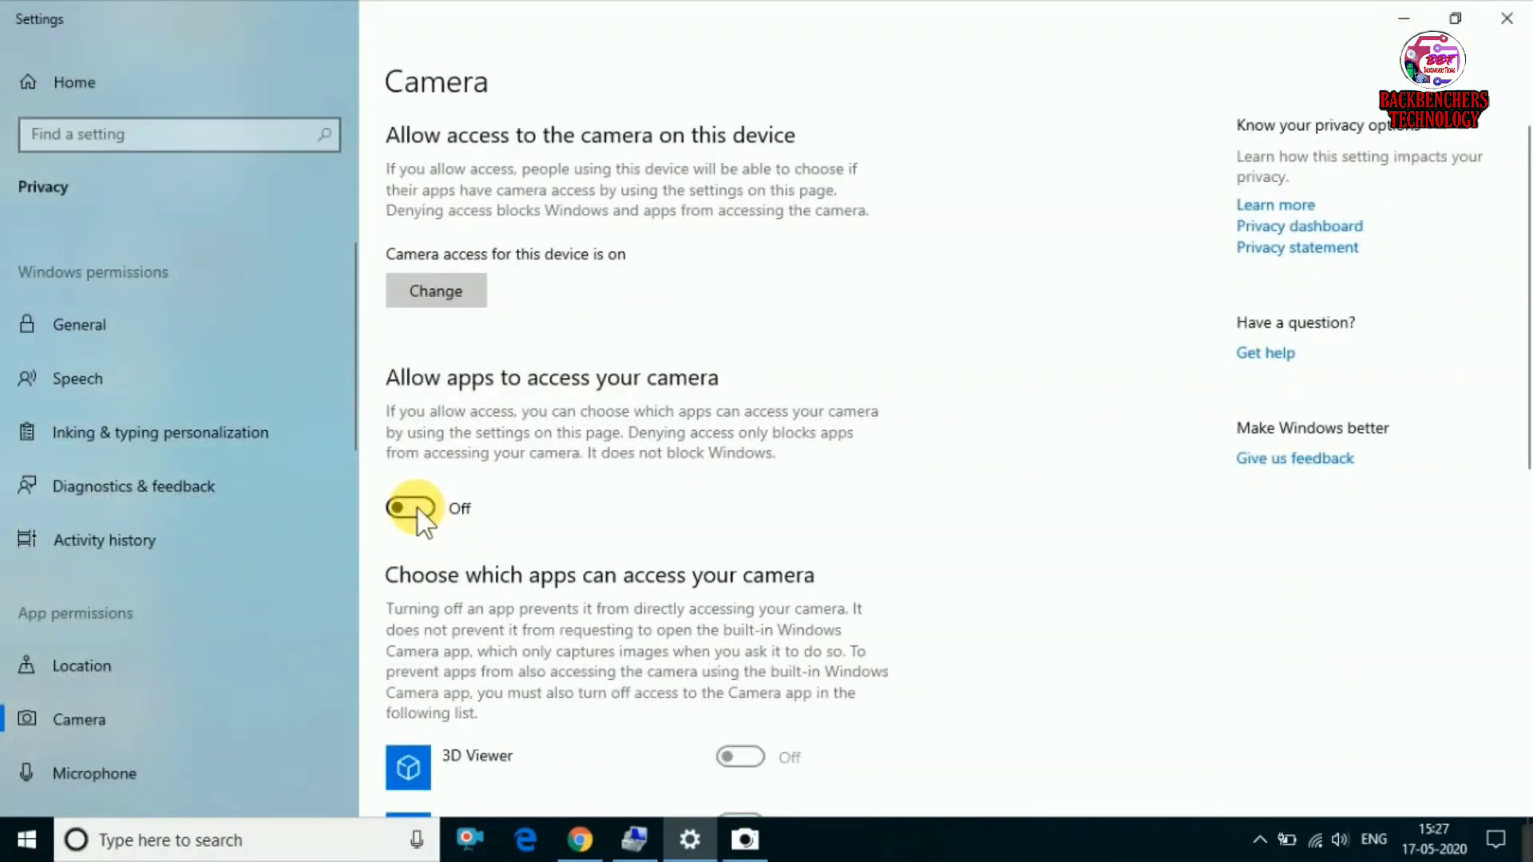
{"action": "left_click", "coordinate": [421, 516]}
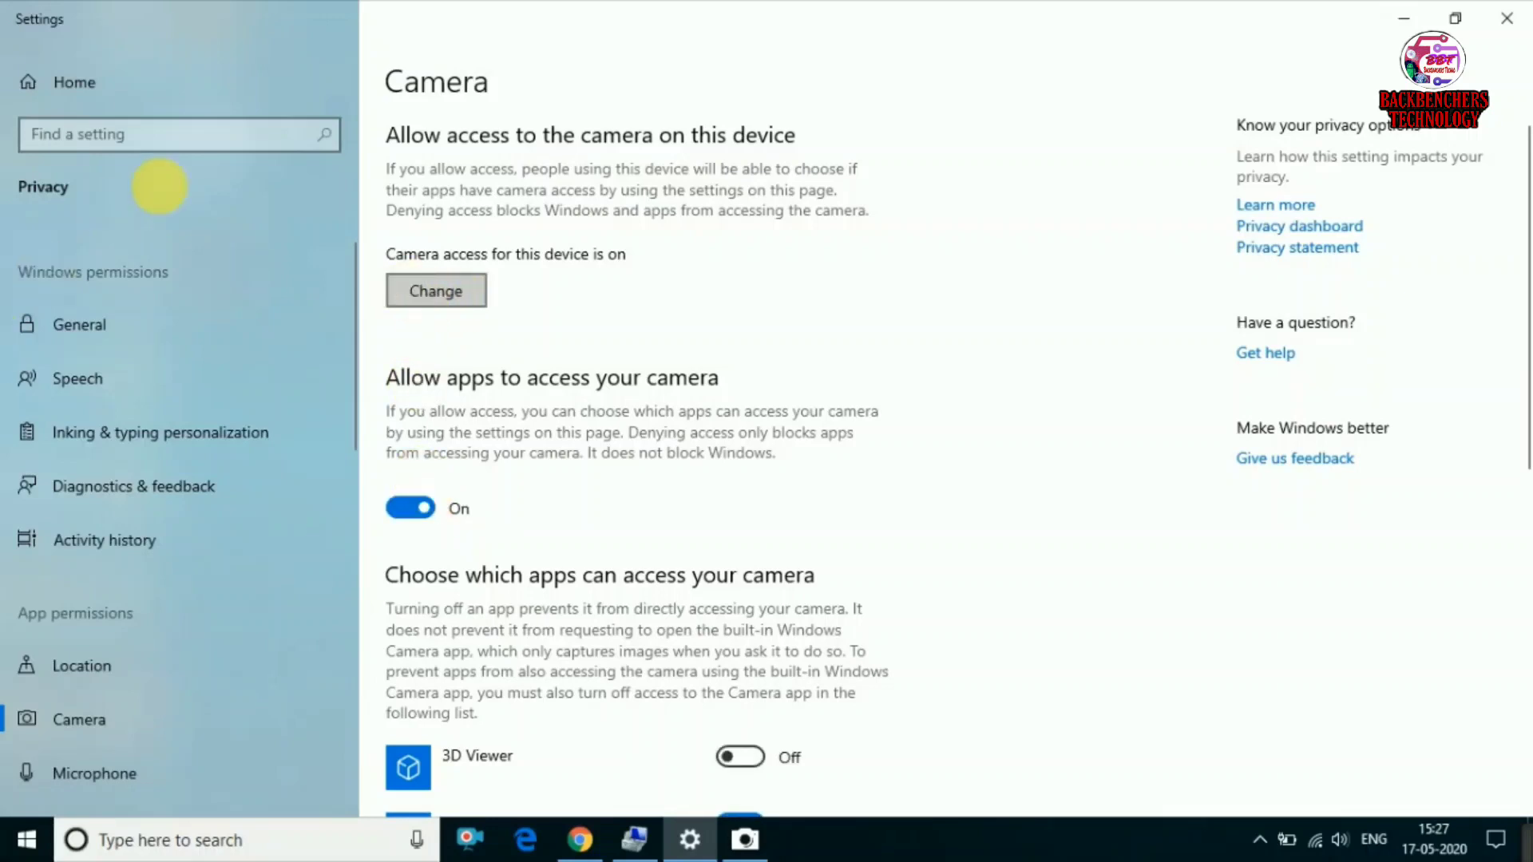
- Turn camera access for this device off and back on, and minimize the settings window
{"action": "left_click", "coordinate": [421, 288]}
{"action": "left_click", "coordinate": [356, 206]}
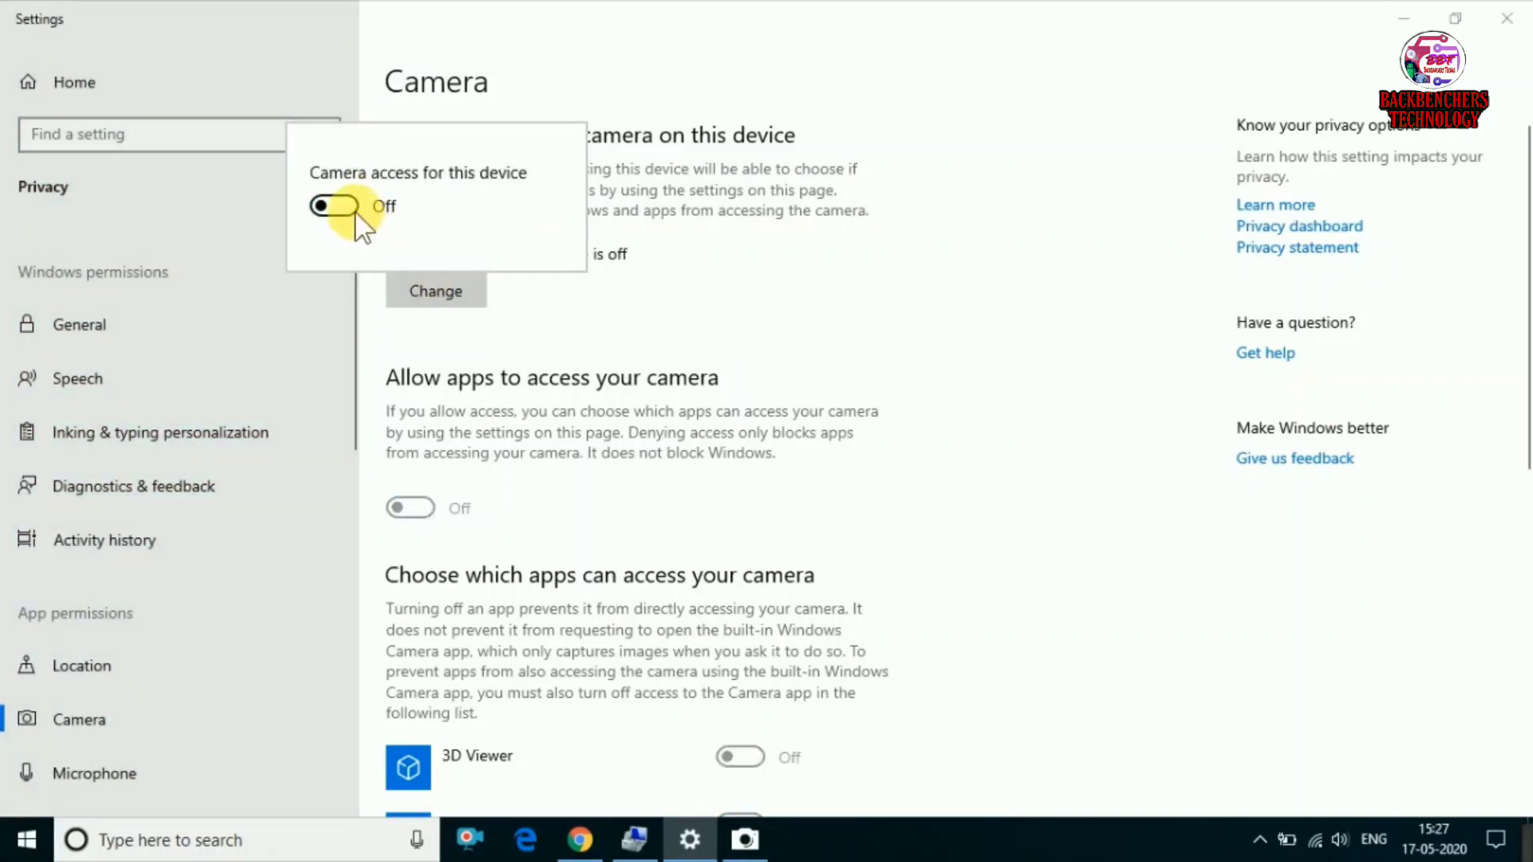
{"action": "left_click", "coordinate": [336, 206]}
{"action": "left_click", "coordinate": [798, 303]}
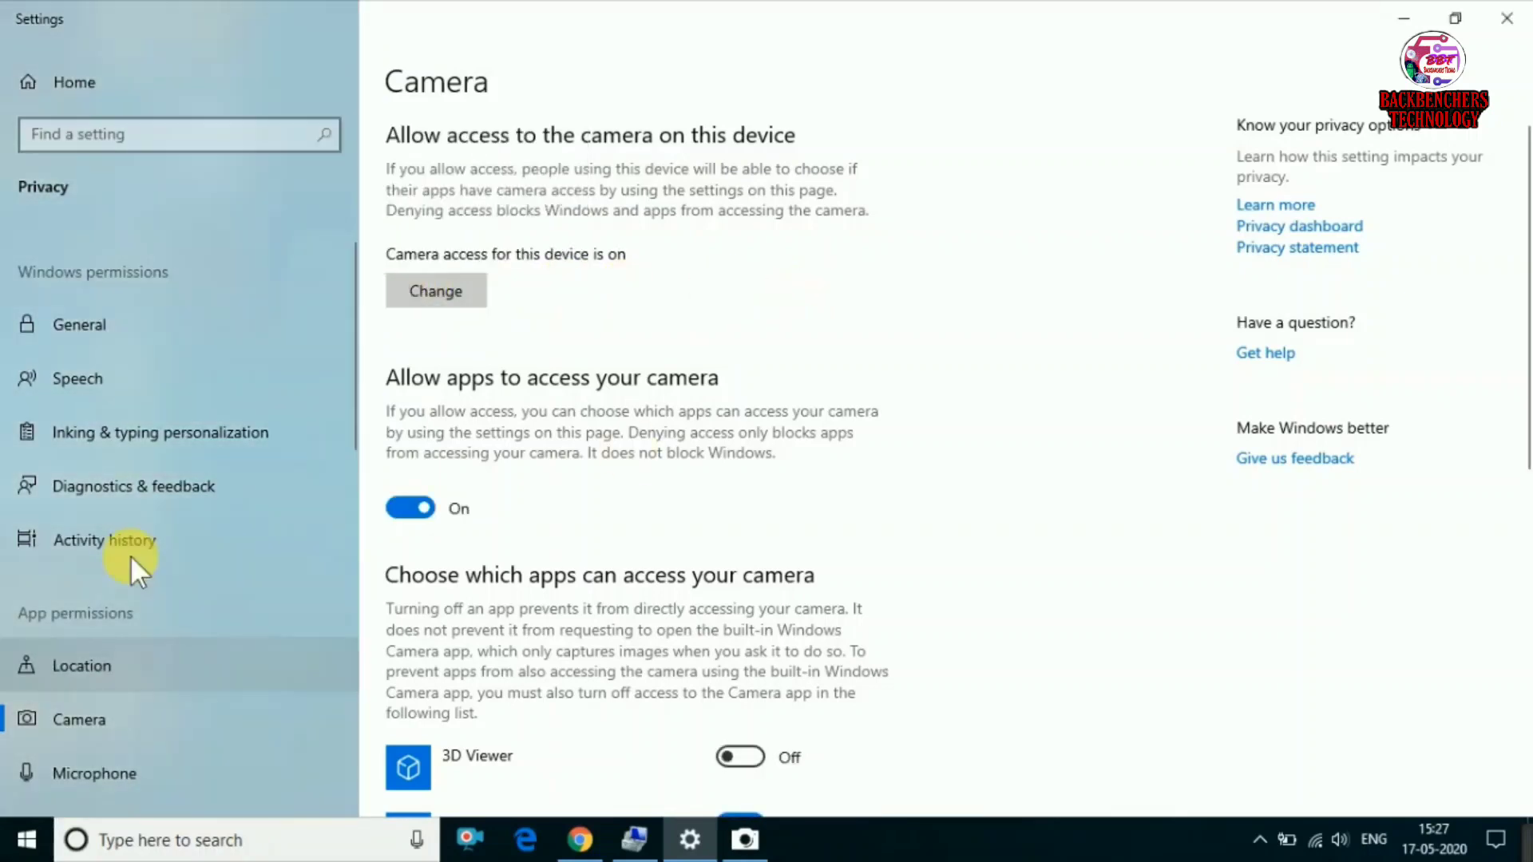
{"action": "left_click", "coordinate": [1413, 11]}
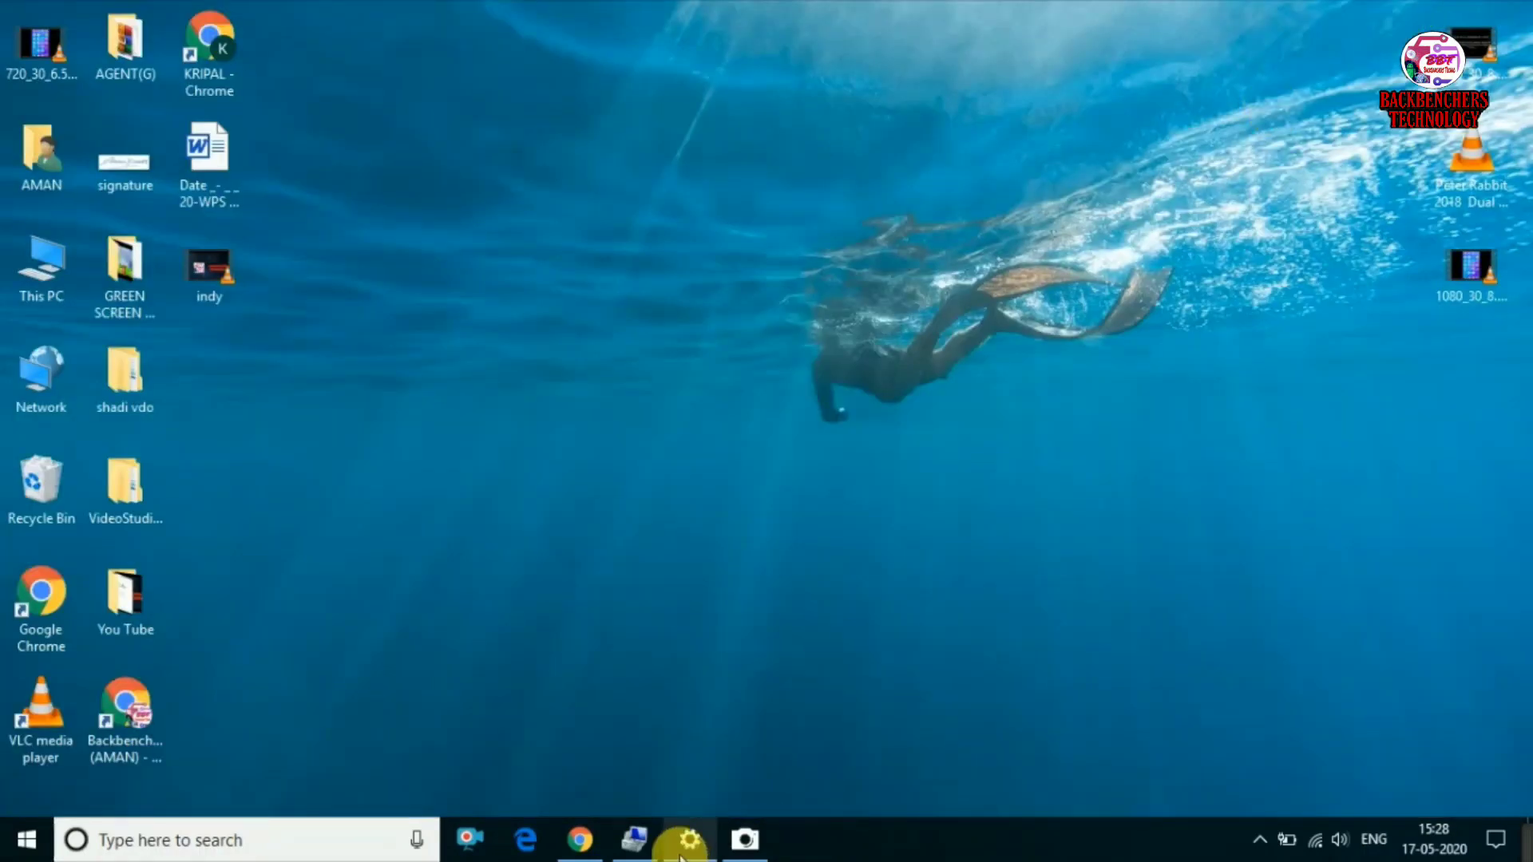
- Recheck the picture in the Camera app before and after refreshing the desktop, minimizing the app each time
{"action": "left_click", "coordinate": [733, 845]}
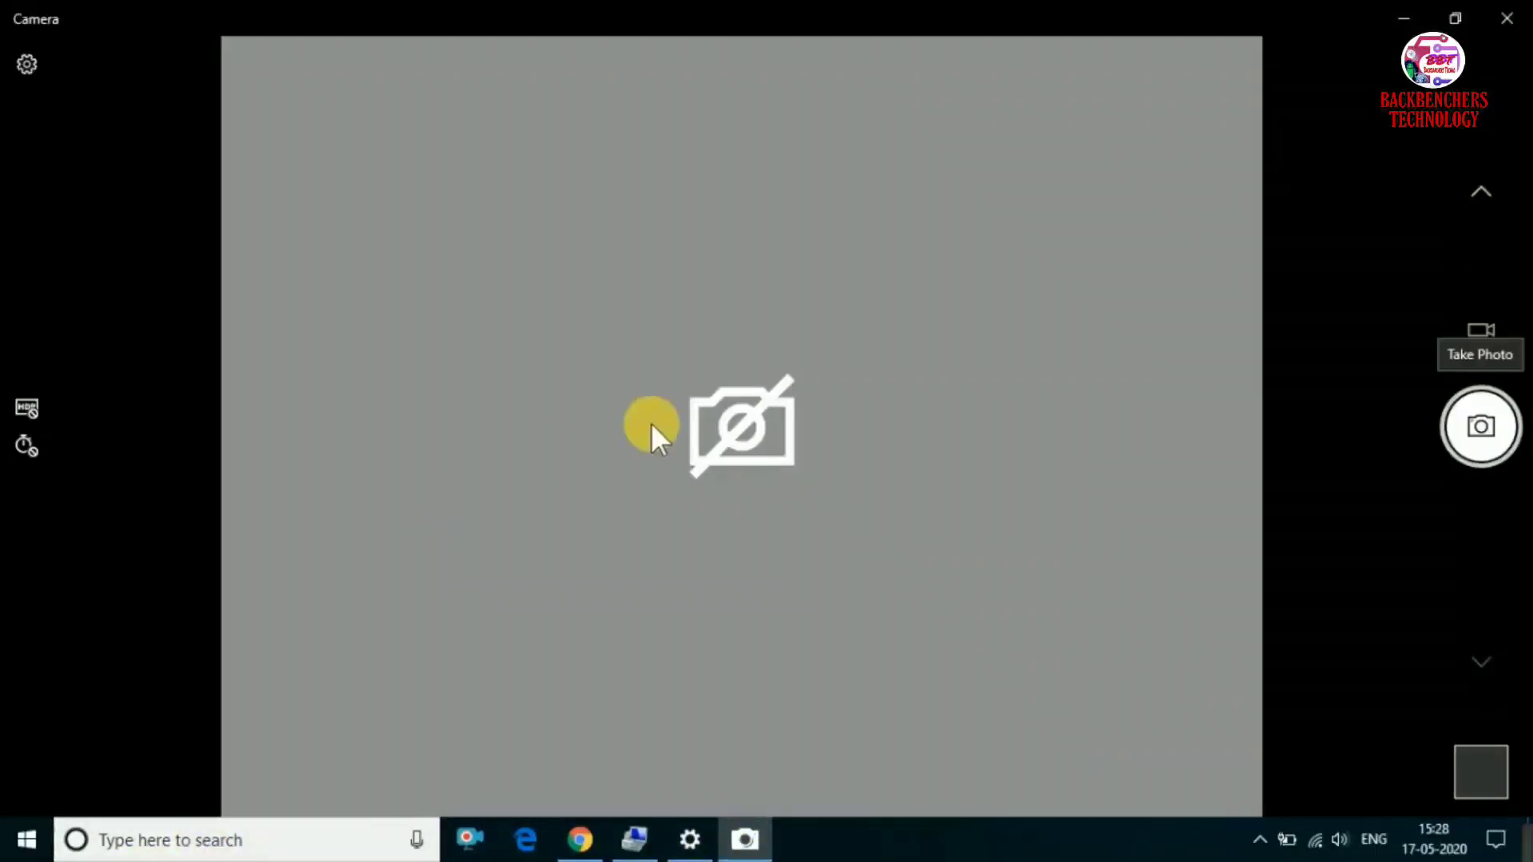
{"action": "left_click", "coordinate": [1407, 20]}
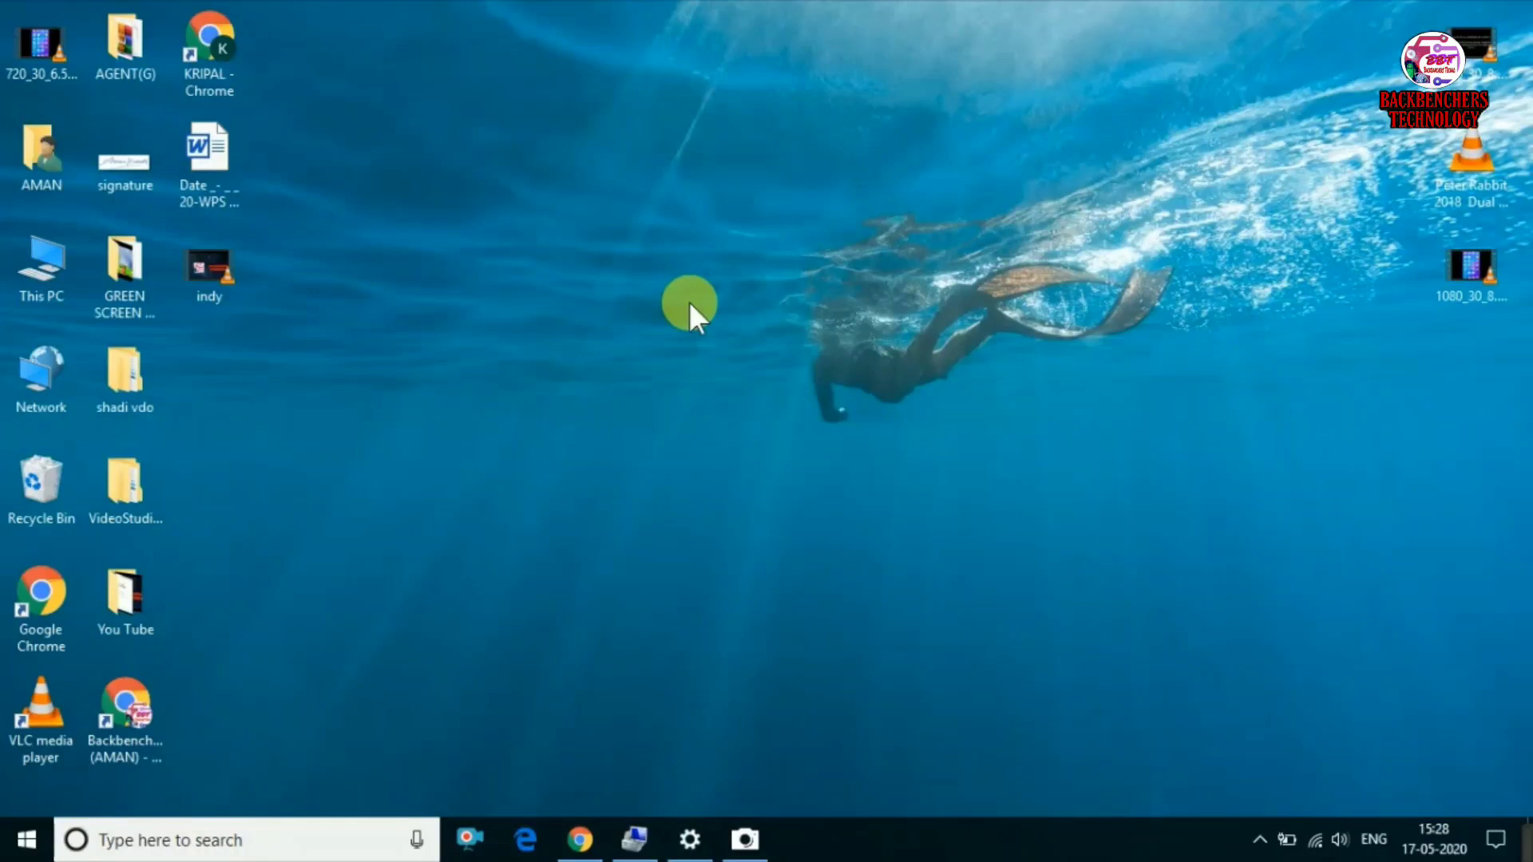
{"action": "right_click", "coordinate": [937, 191]}
{"action": "left_click", "coordinate": [1015, 254]}
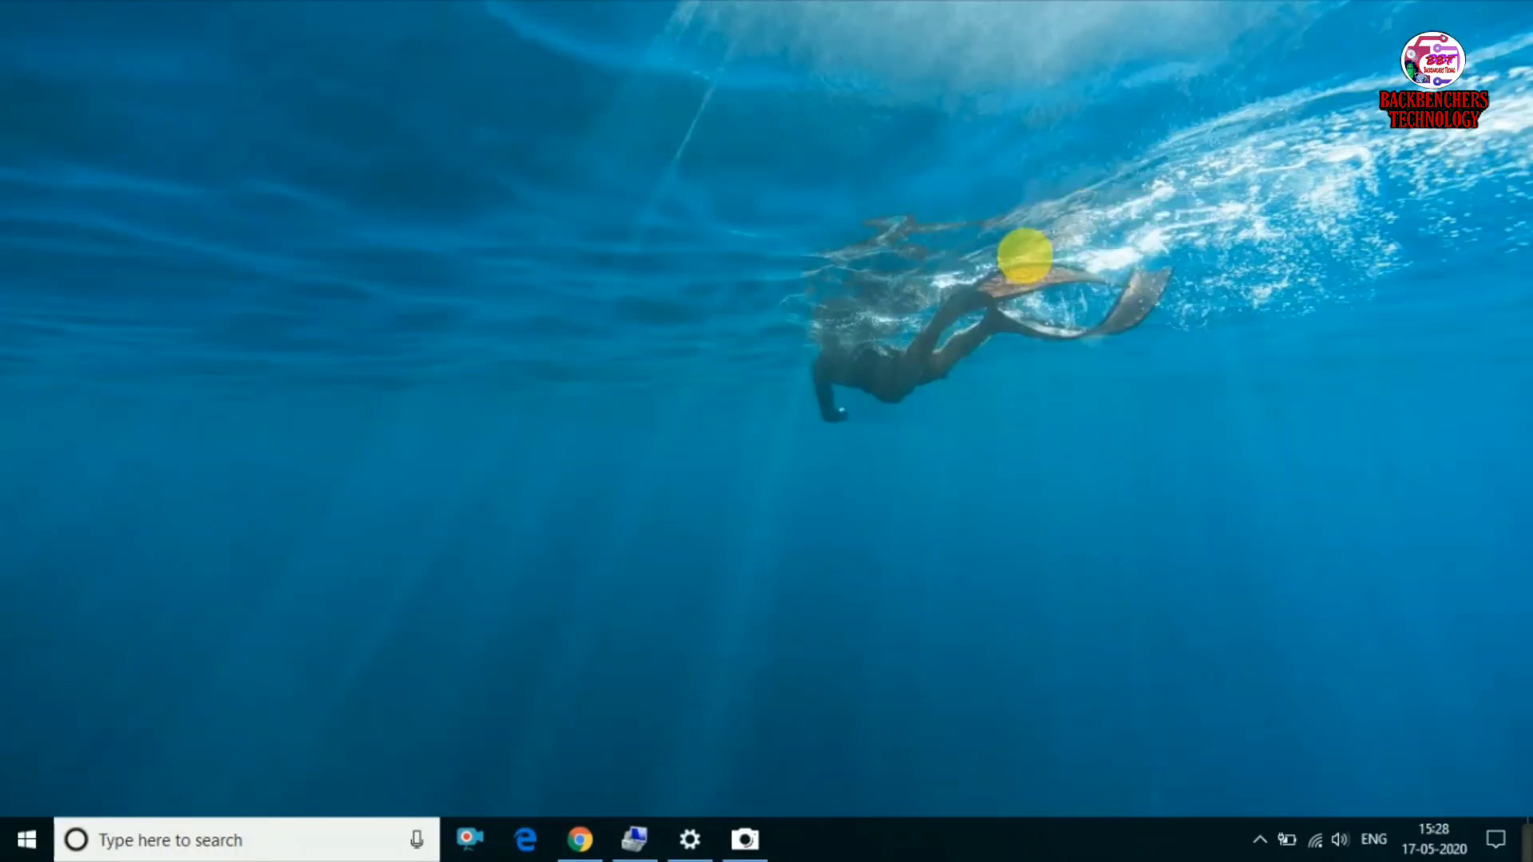
{"action": "right_click", "coordinate": [1200, 89]}
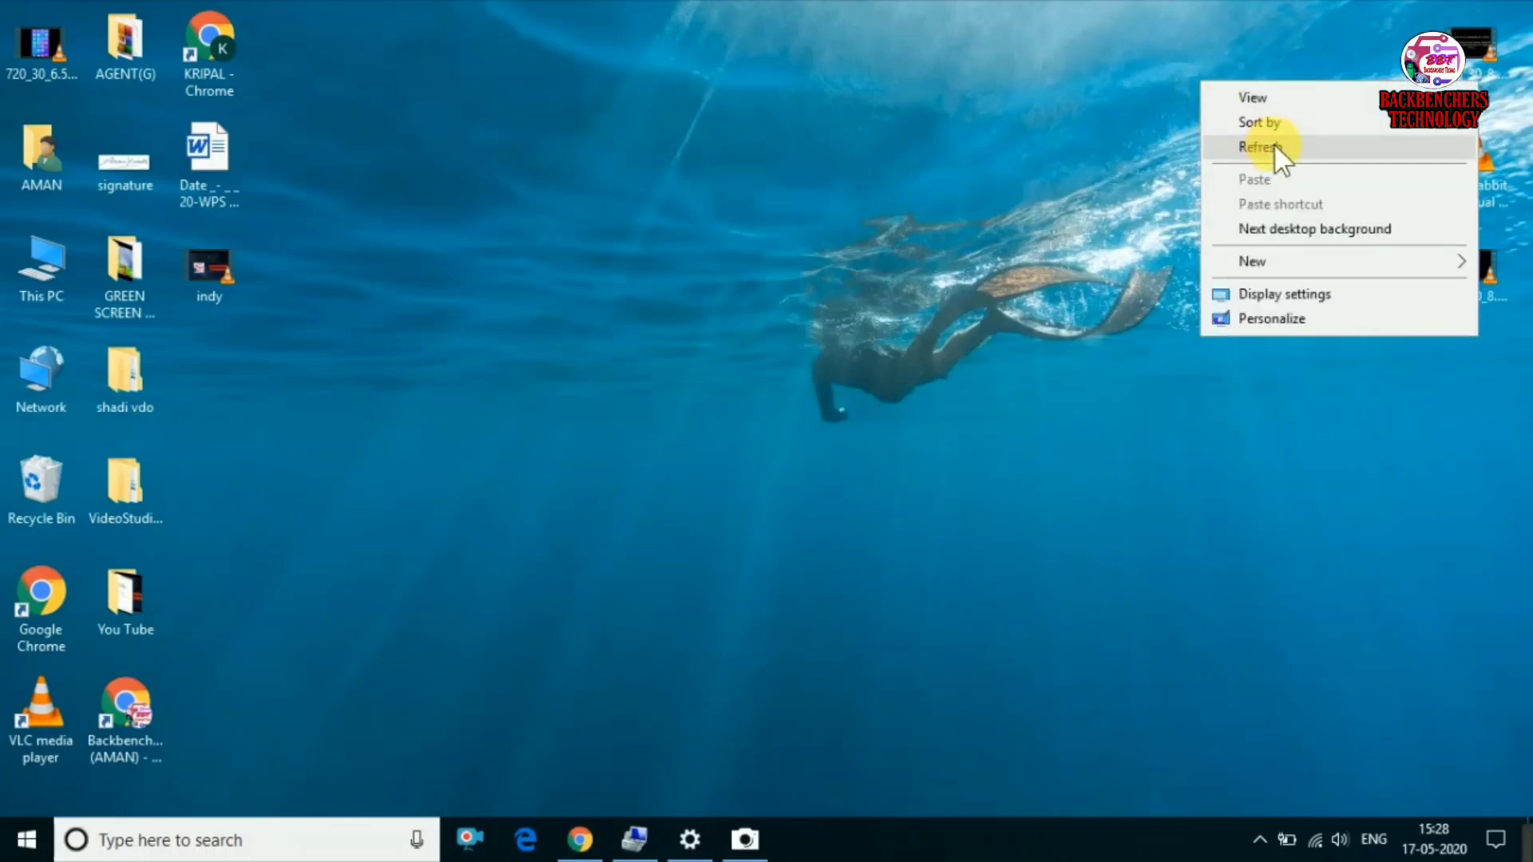
{"action": "left_click", "coordinate": [1270, 146]}
{"action": "left_click", "coordinate": [685, 845]}
{"action": "left_click", "coordinate": [744, 840]}
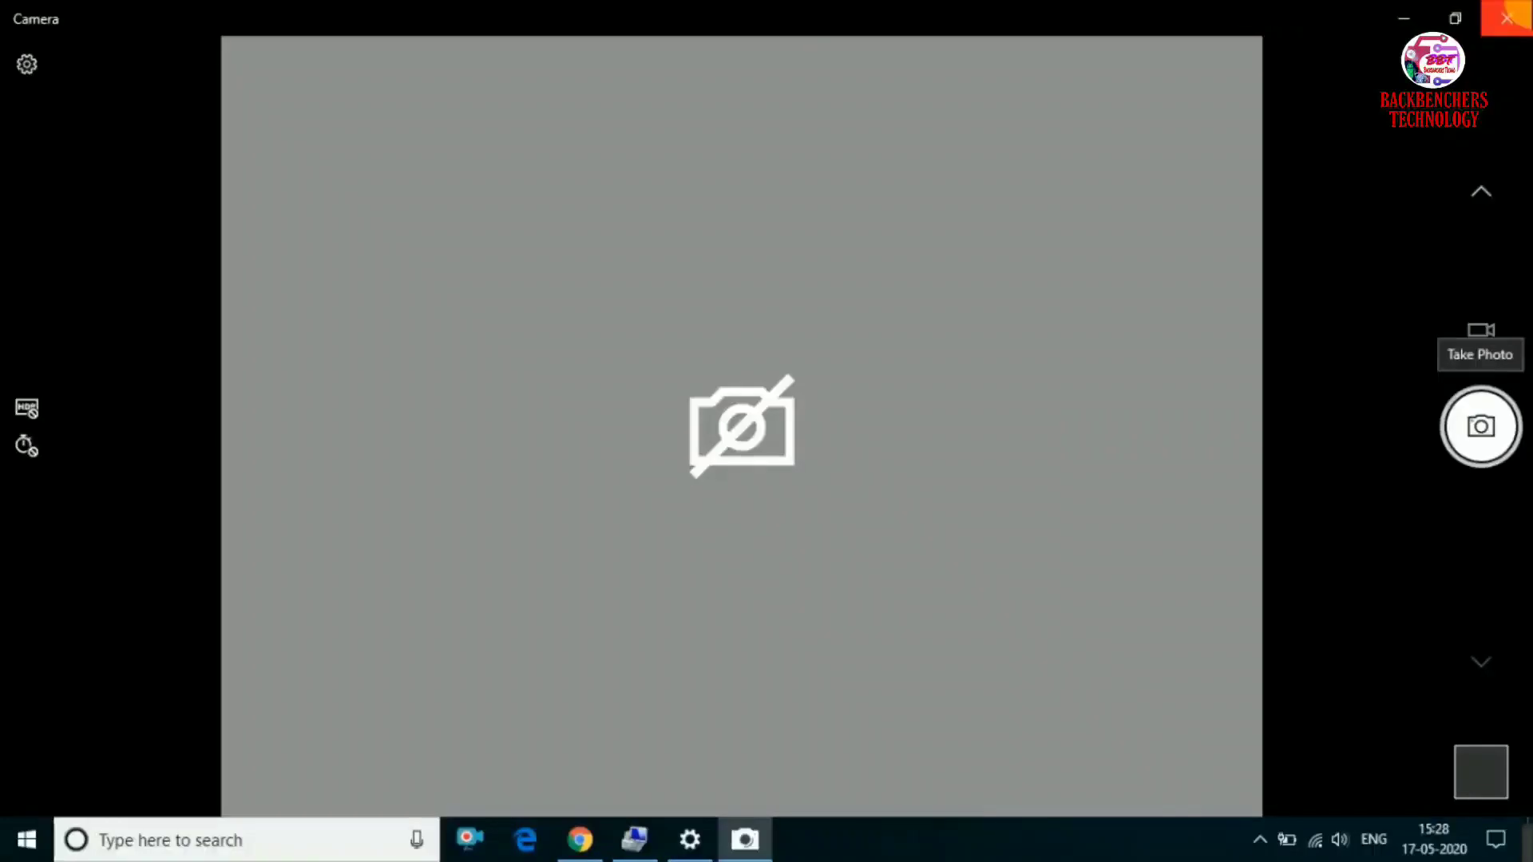
{"action": "left_click", "coordinate": [1404, 18]}
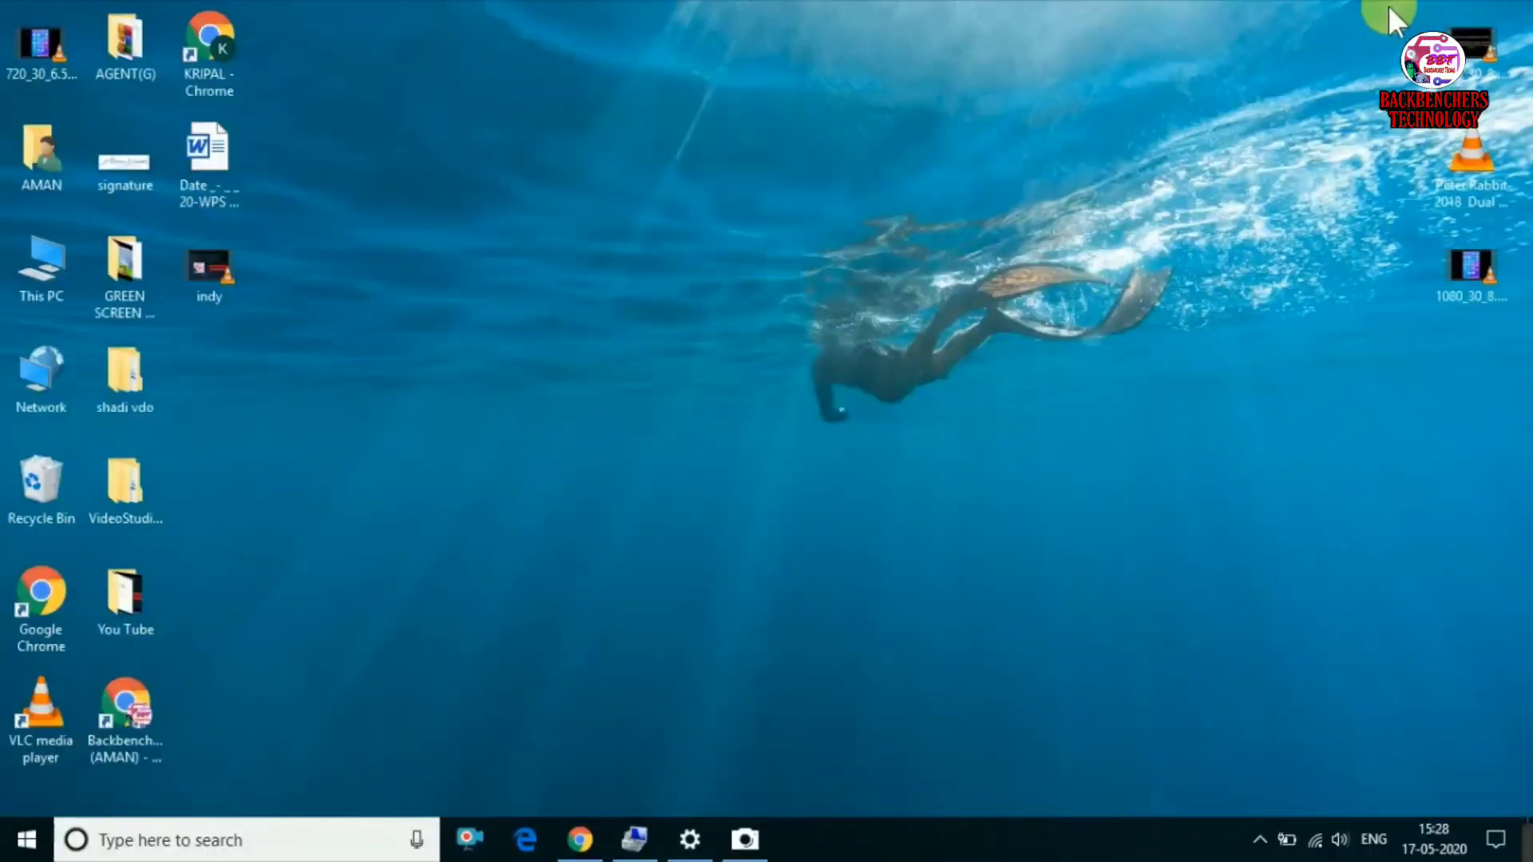
- Open Computer Management through This PC's Manage option and close the instance that was already running
{"action": "left_click", "coordinate": [22, 491]}
{"action": "left_click", "coordinate": [48, 252]}
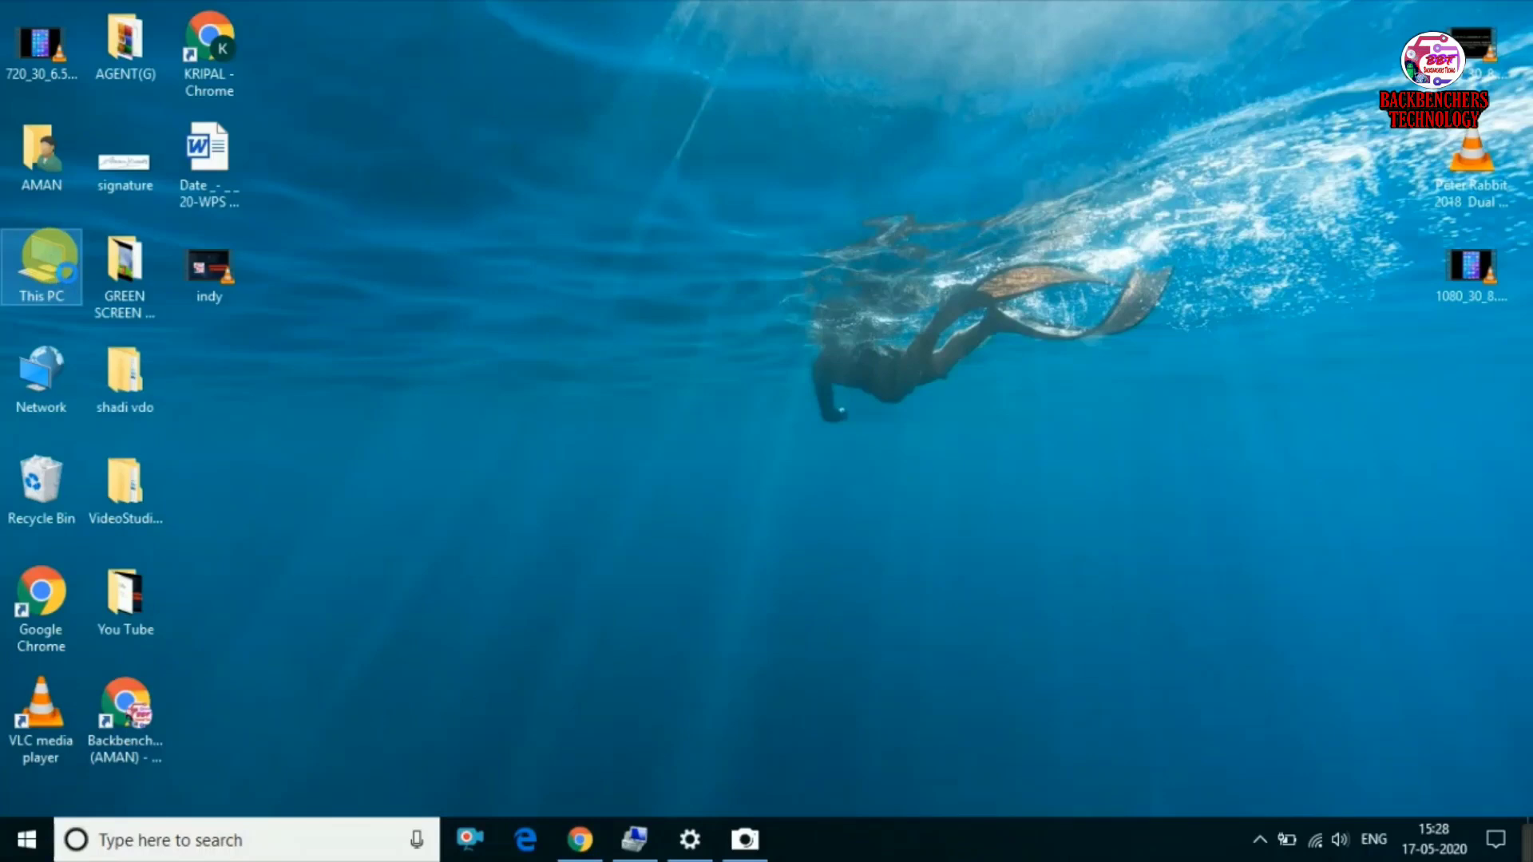
{"action": "right_click", "coordinate": [48, 252]}
{"action": "left_click", "coordinate": [135, 320]}
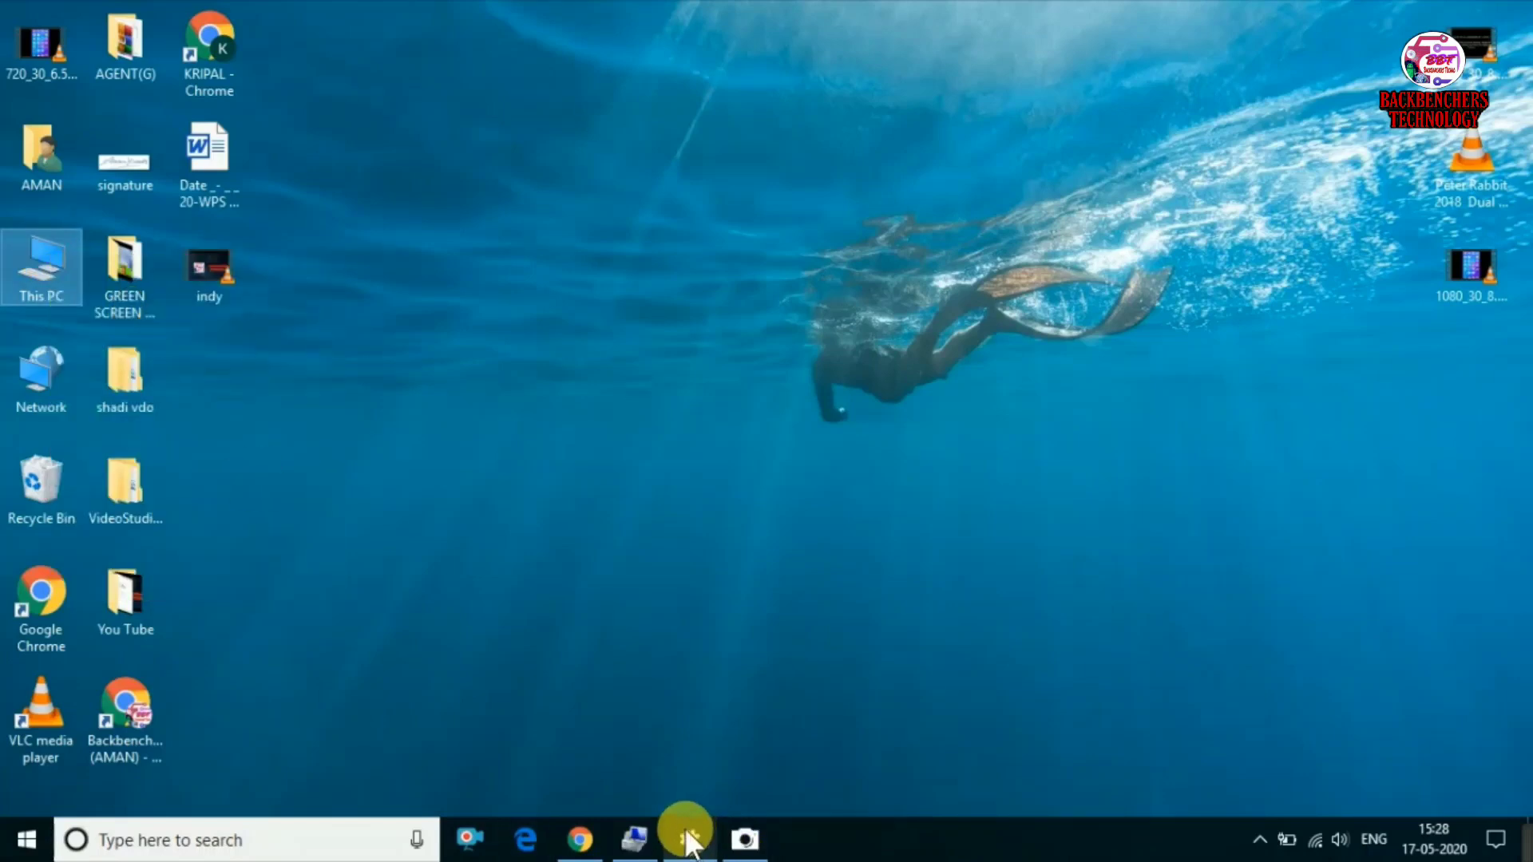
{"action": "left_click", "coordinate": [631, 839]}
{"action": "right_click", "coordinate": [628, 837]}
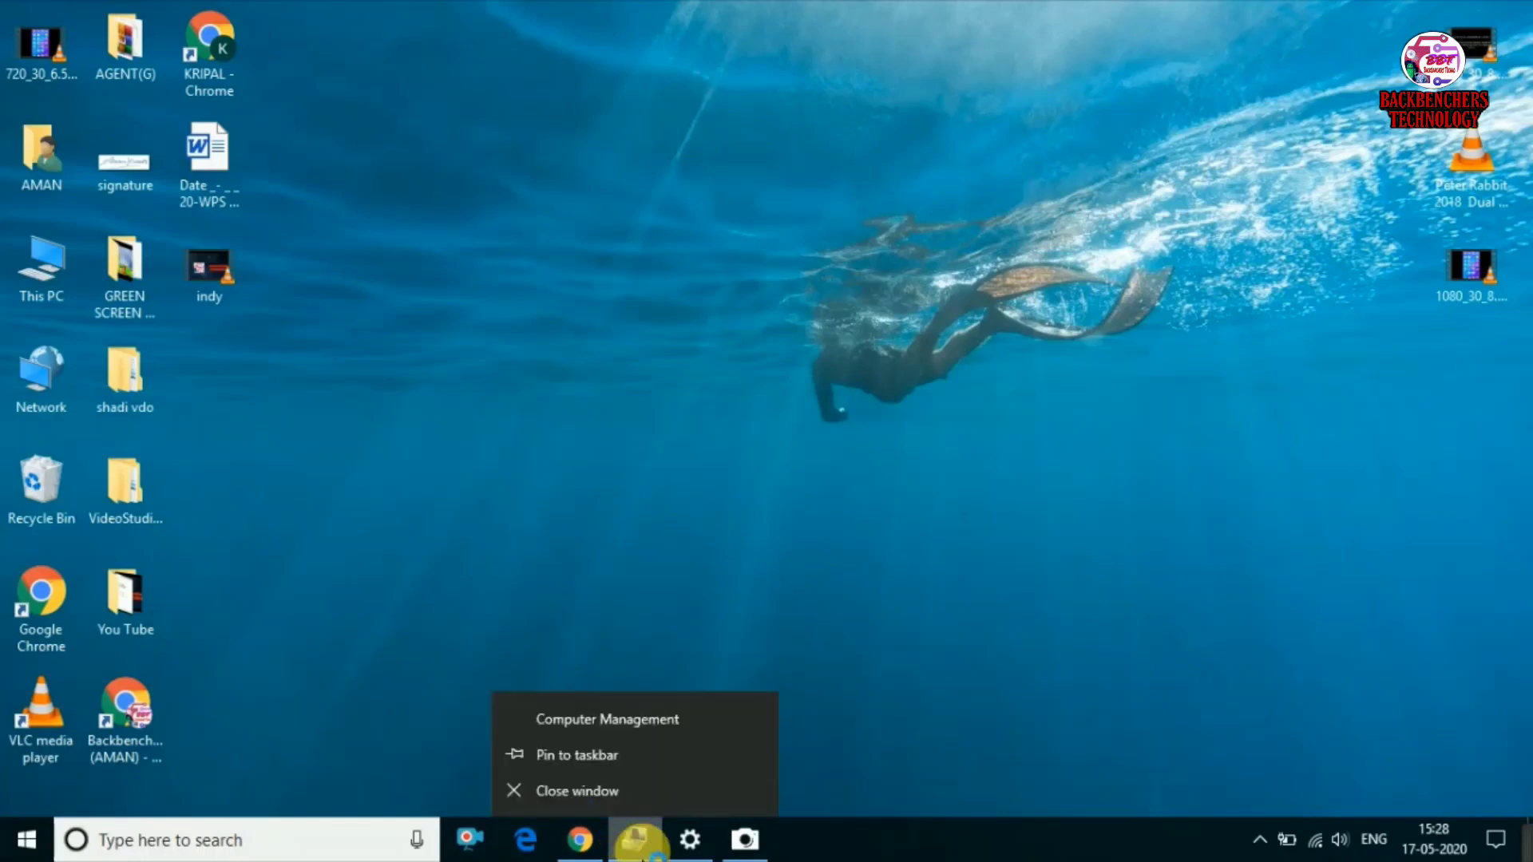
{"action": "left_click", "coordinate": [620, 805]}
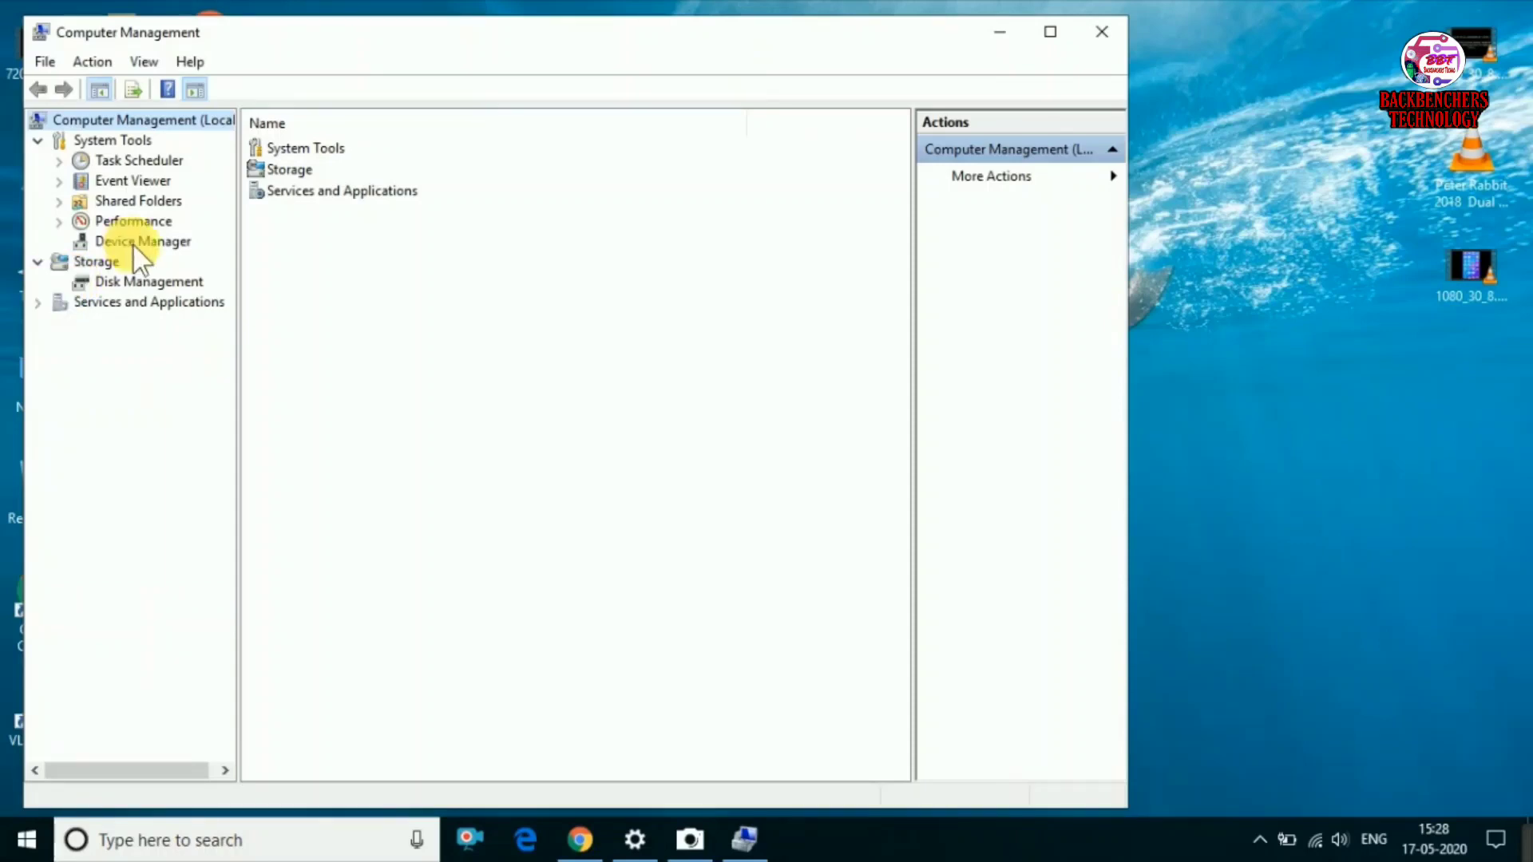
{"action": "right_click", "coordinate": [115, 118]}
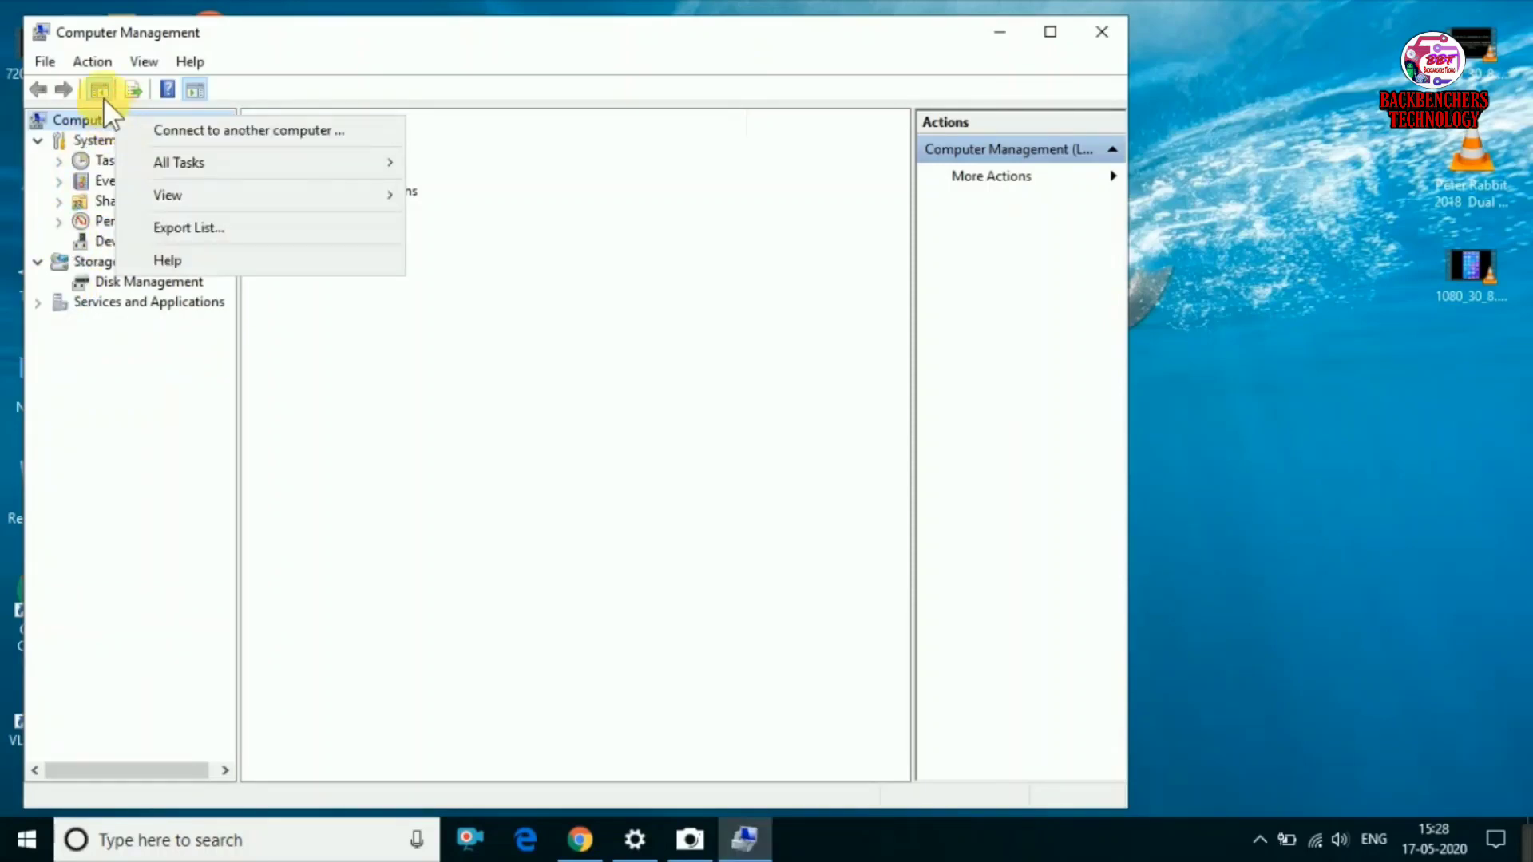
{"action": "left_click", "coordinate": [96, 60]}
{"action": "left_click", "coordinate": [97, 54]}
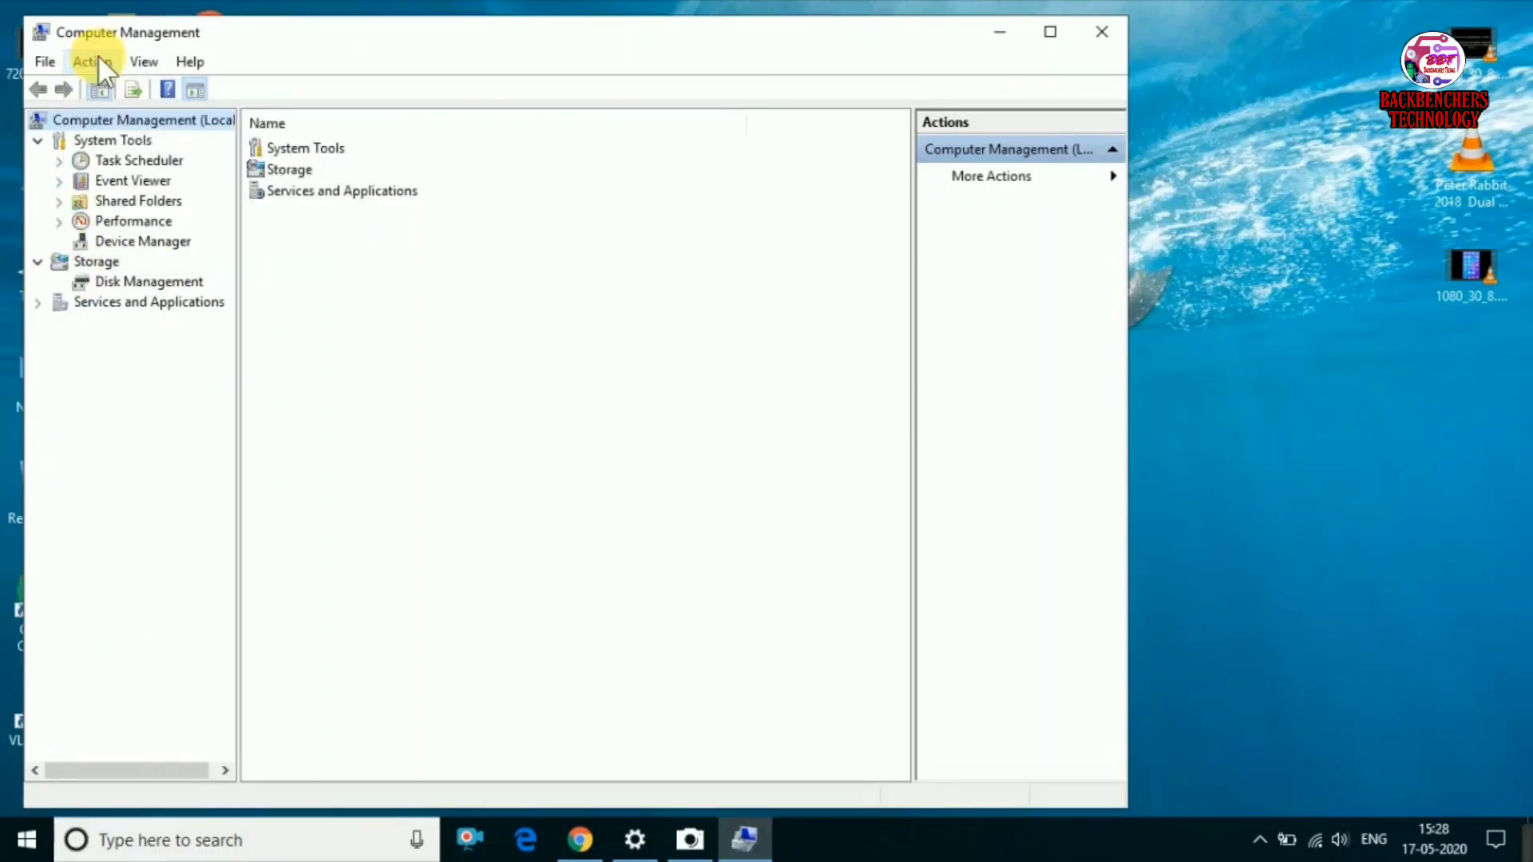
{"action": "left_click", "coordinate": [102, 65]}
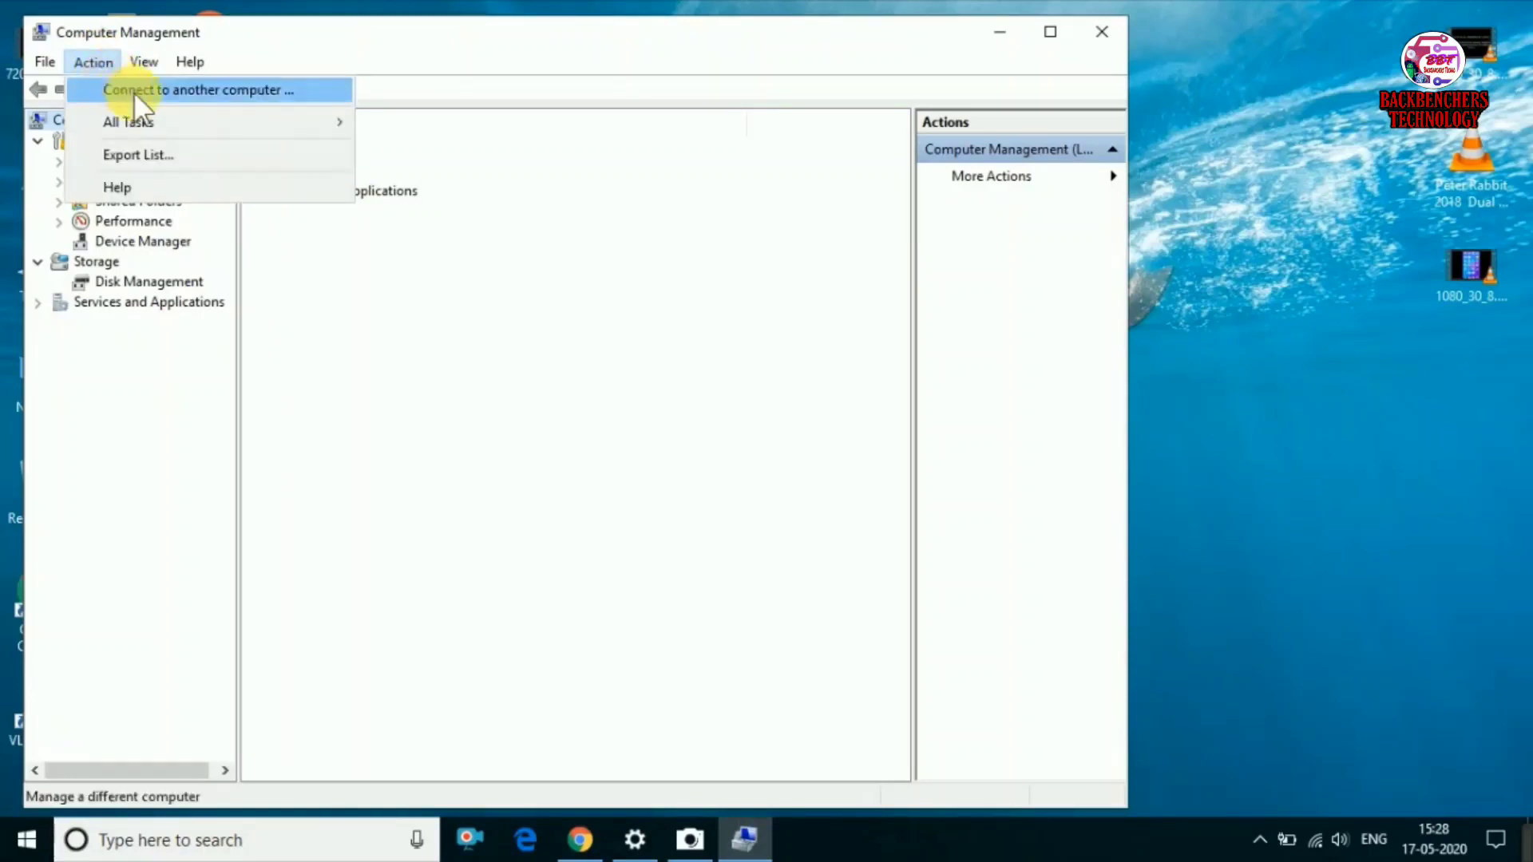
{"action": "left_click", "coordinate": [204, 243]}
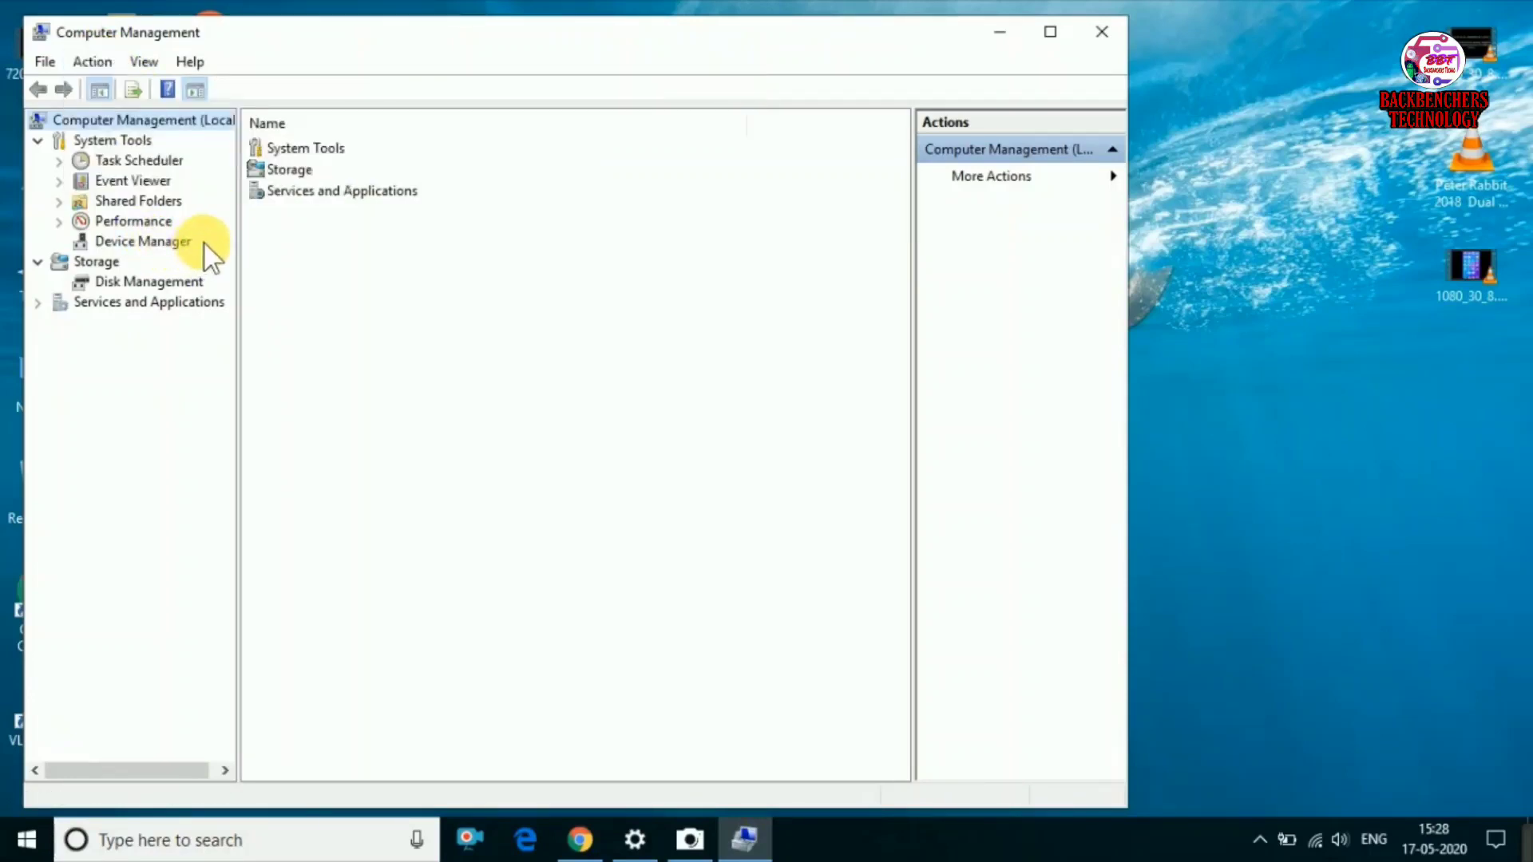
- Scan the Cameras category in Device Manager for hardware changes and recheck the picture in the Camera app
{"action": "left_click", "coordinate": [143, 241]}
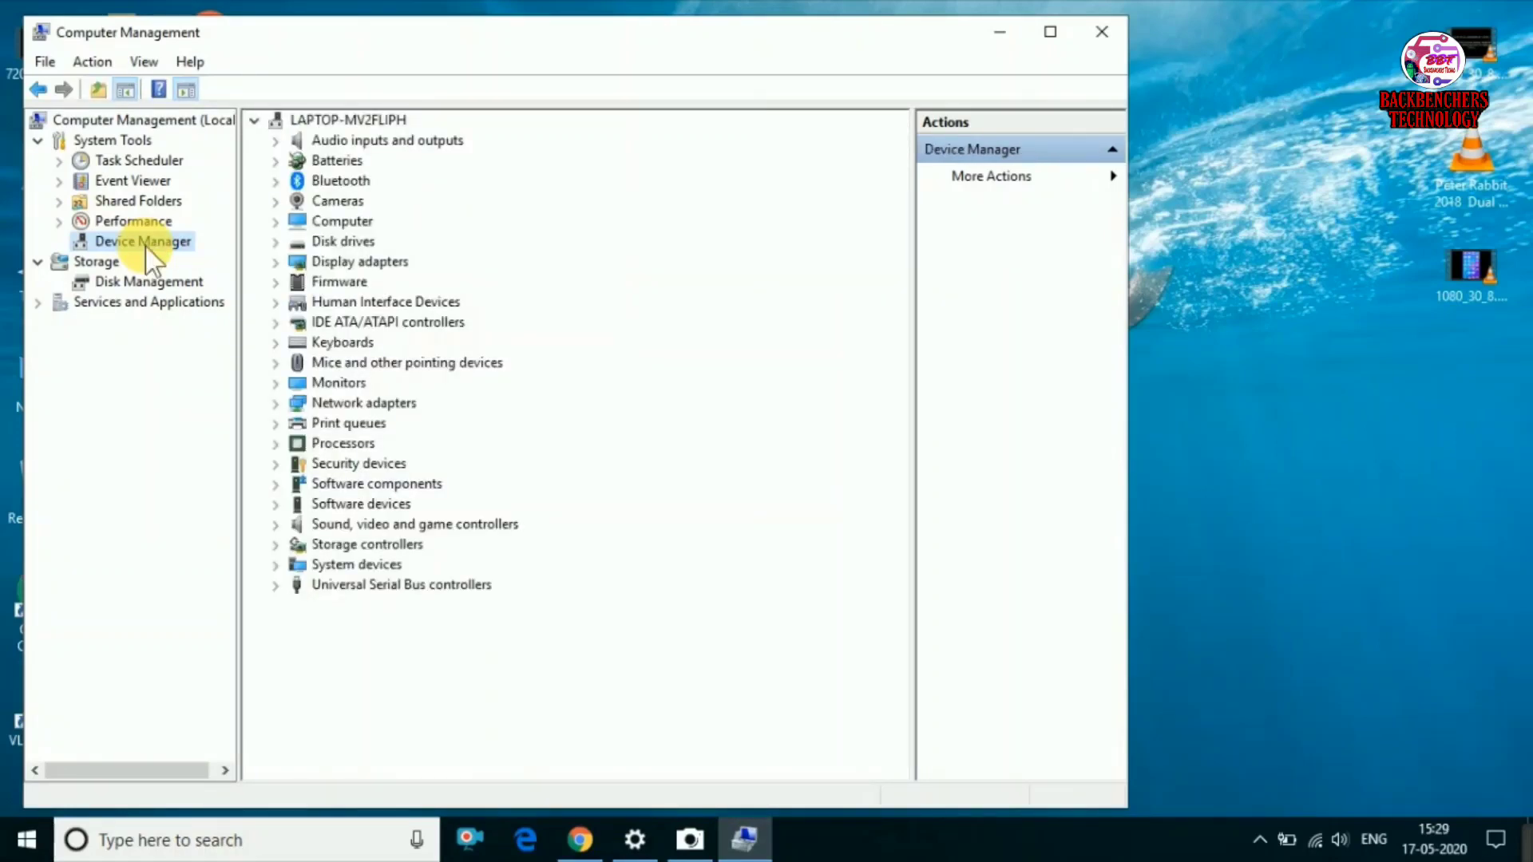
{"action": "right_click", "coordinate": [322, 205]}
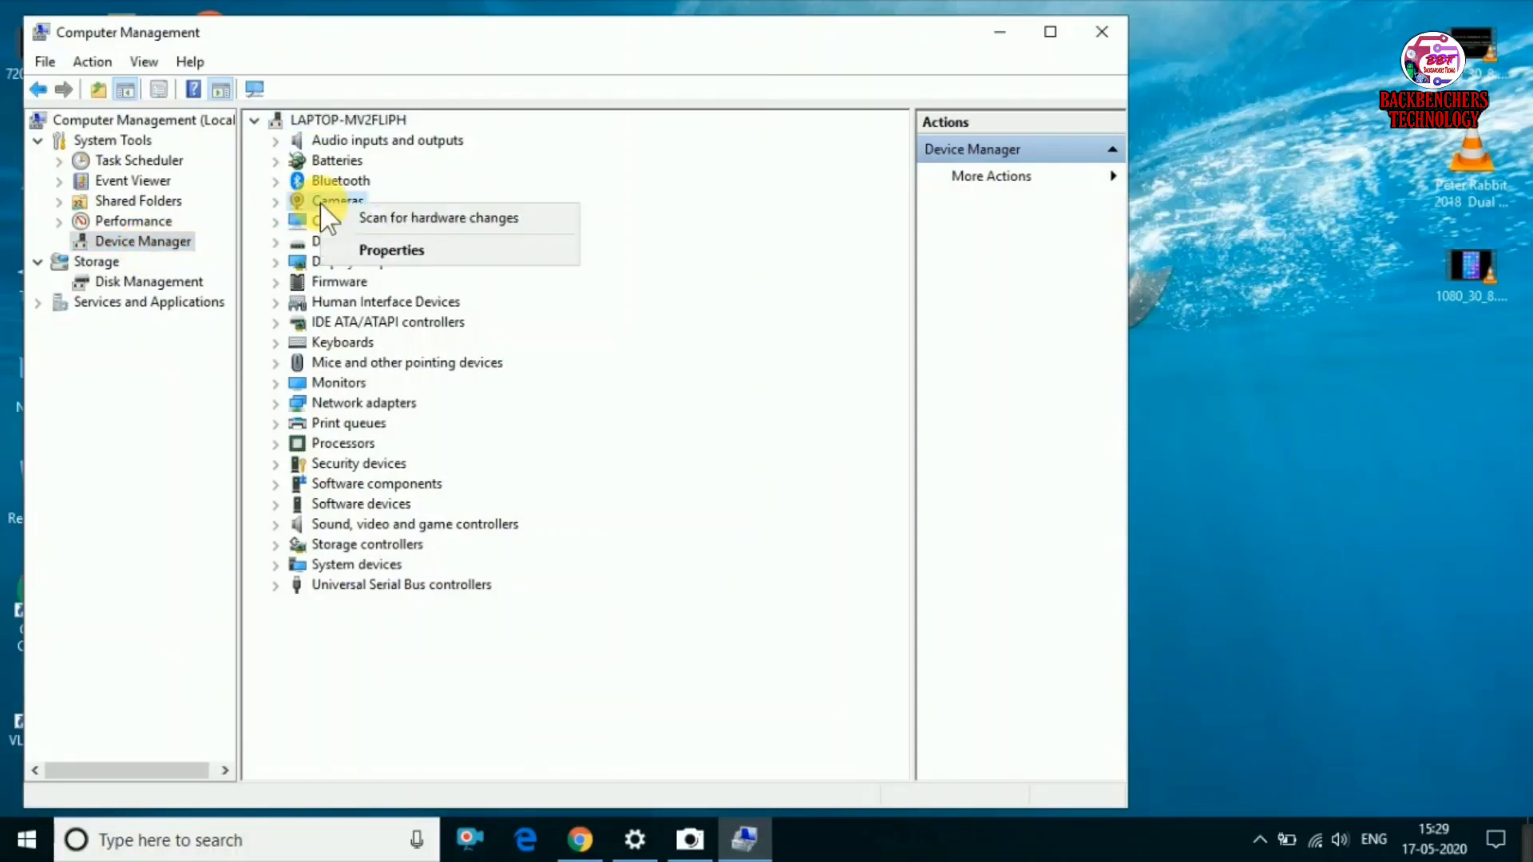
{"action": "left_click", "coordinate": [399, 218]}
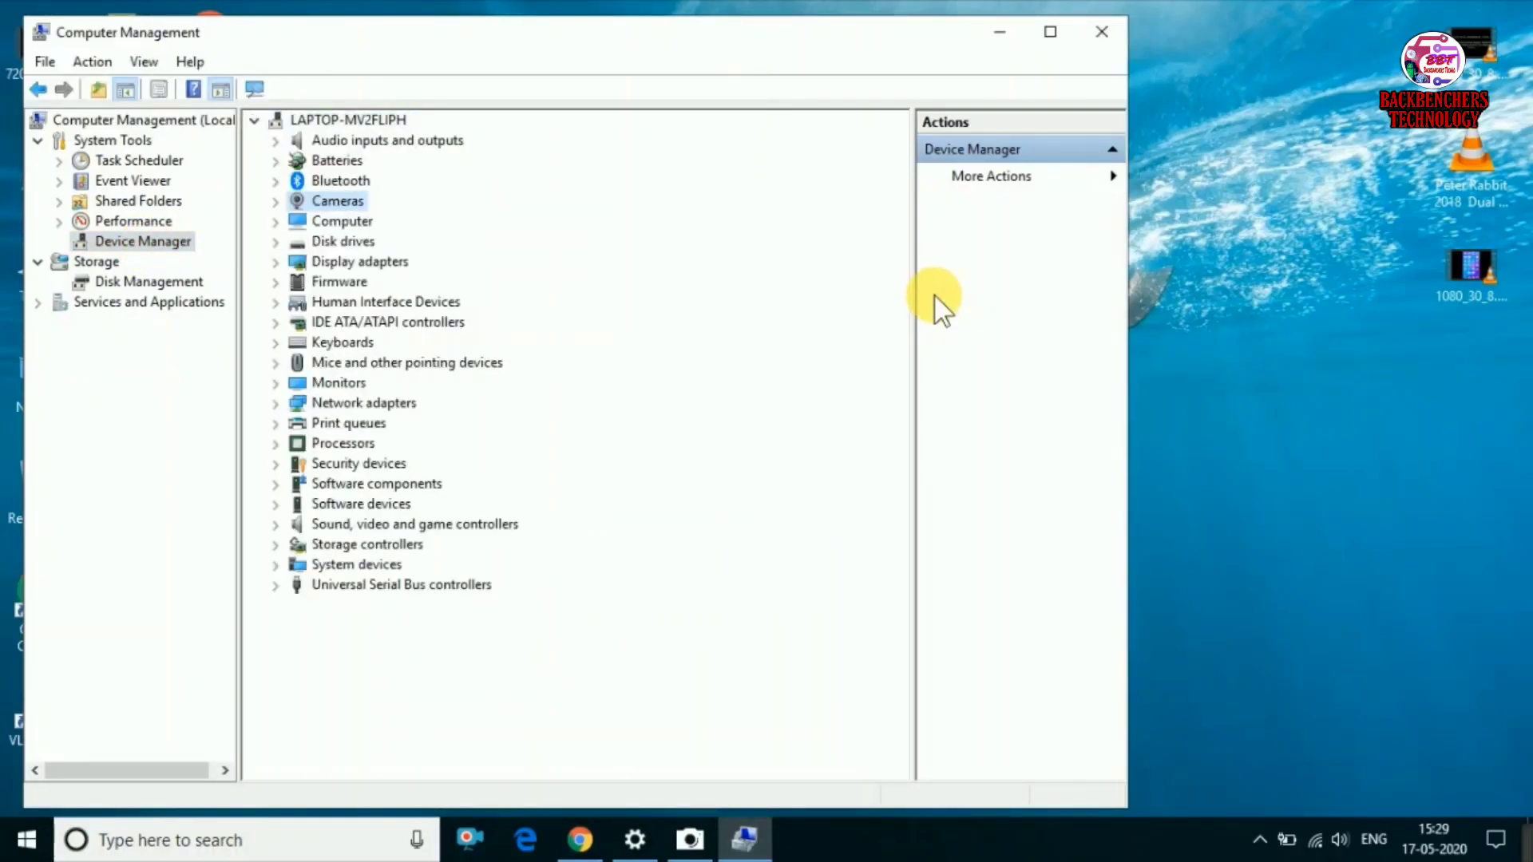
{"action": "left_click", "coordinate": [690, 840]}
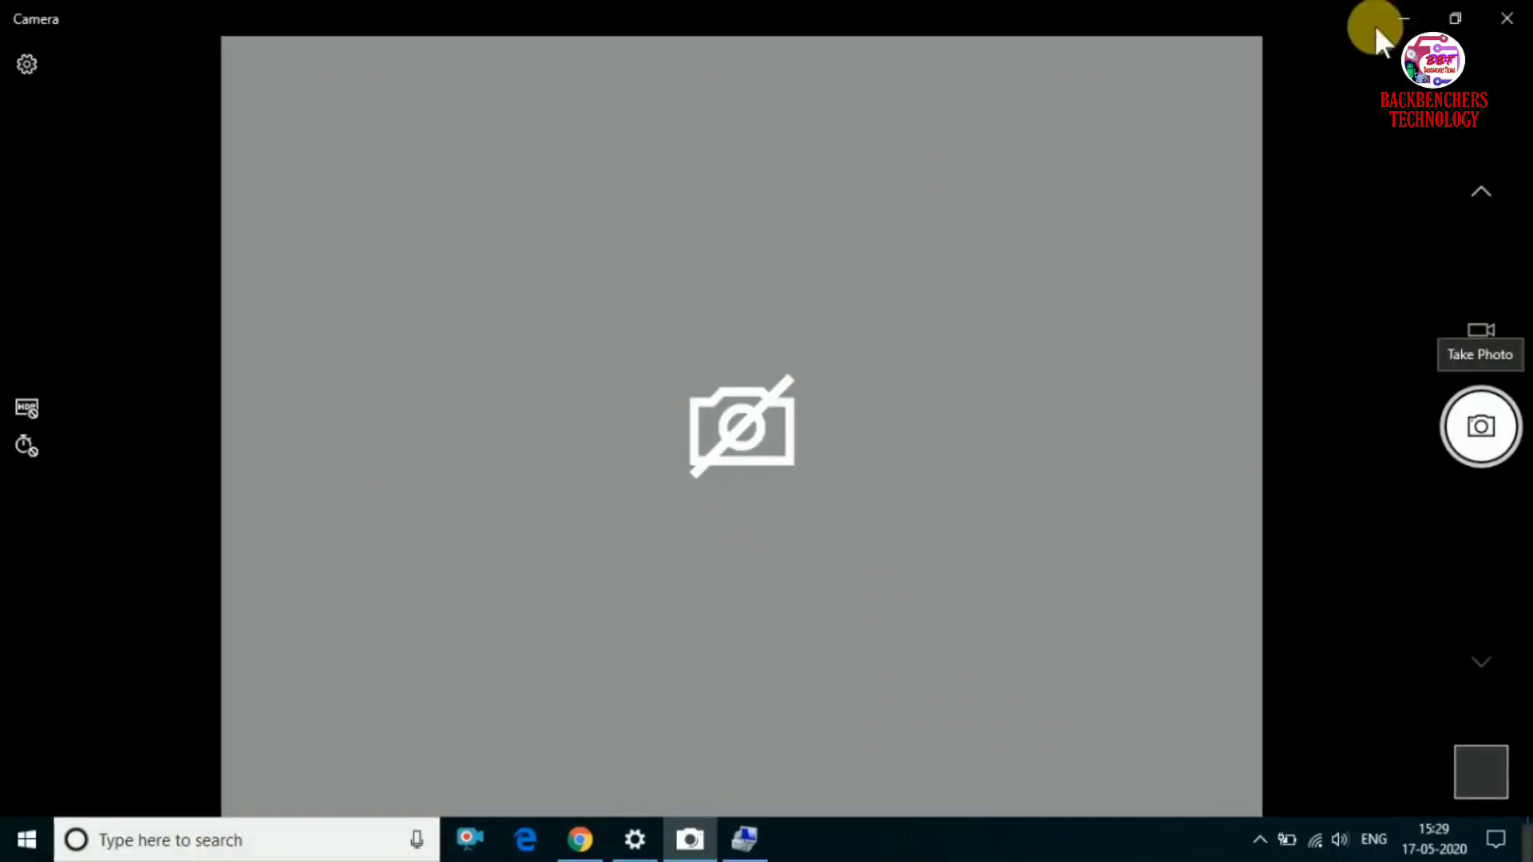
{"action": "left_click", "coordinate": [1403, 17]}
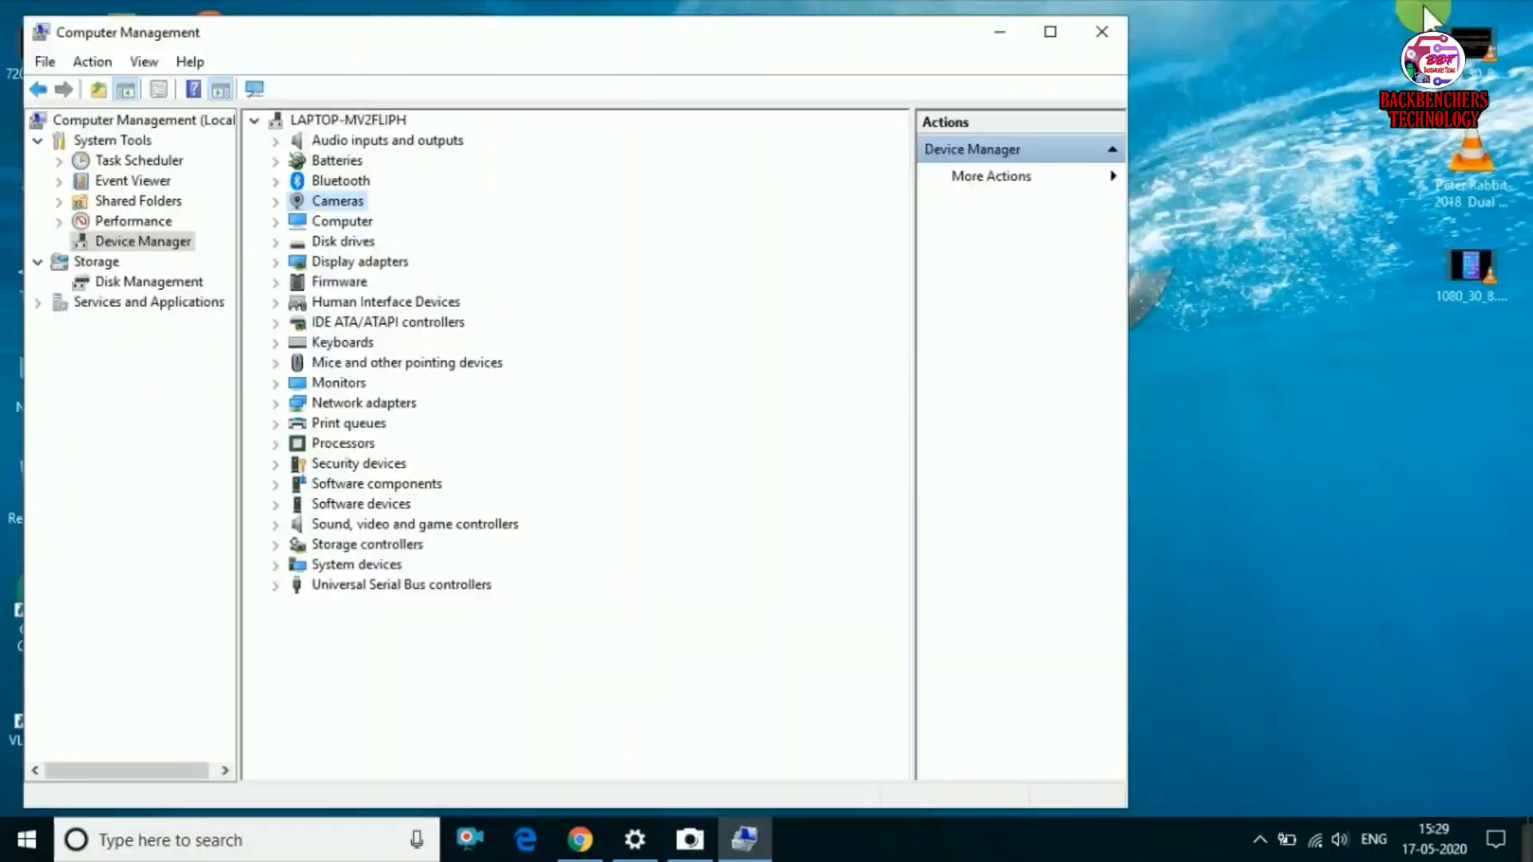
- Disable the Integrated Camera device under the Cameras category and confirm disabling it
{"action": "right_click", "coordinate": [361, 206]}
{"action": "left_click", "coordinate": [405, 195]}
{"action": "left_click", "coordinate": [276, 200]}
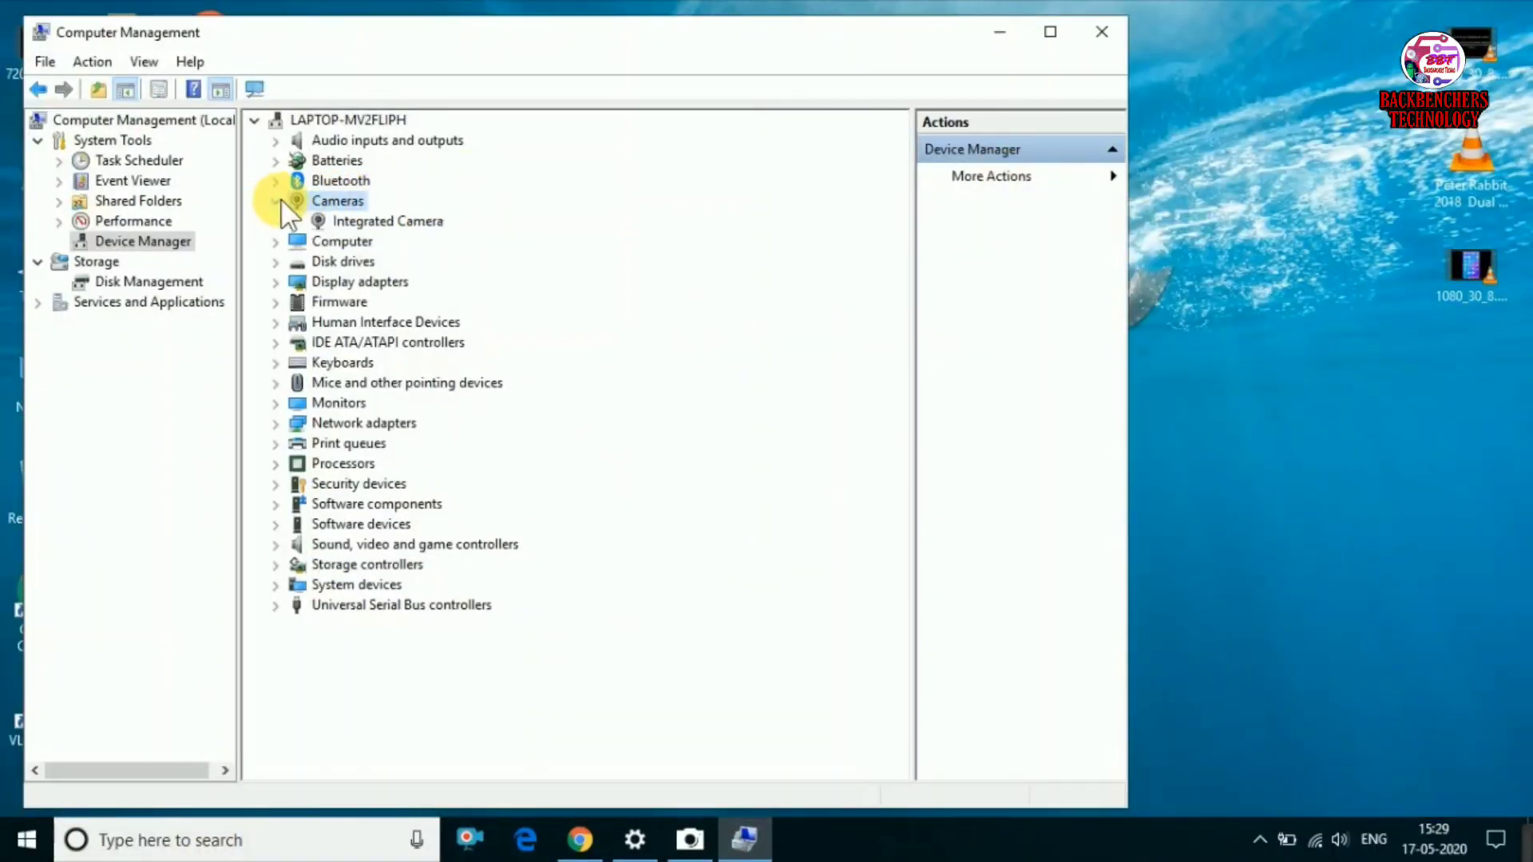
{"action": "left_click", "coordinate": [366, 224]}
{"action": "right_click", "coordinate": [368, 224]}
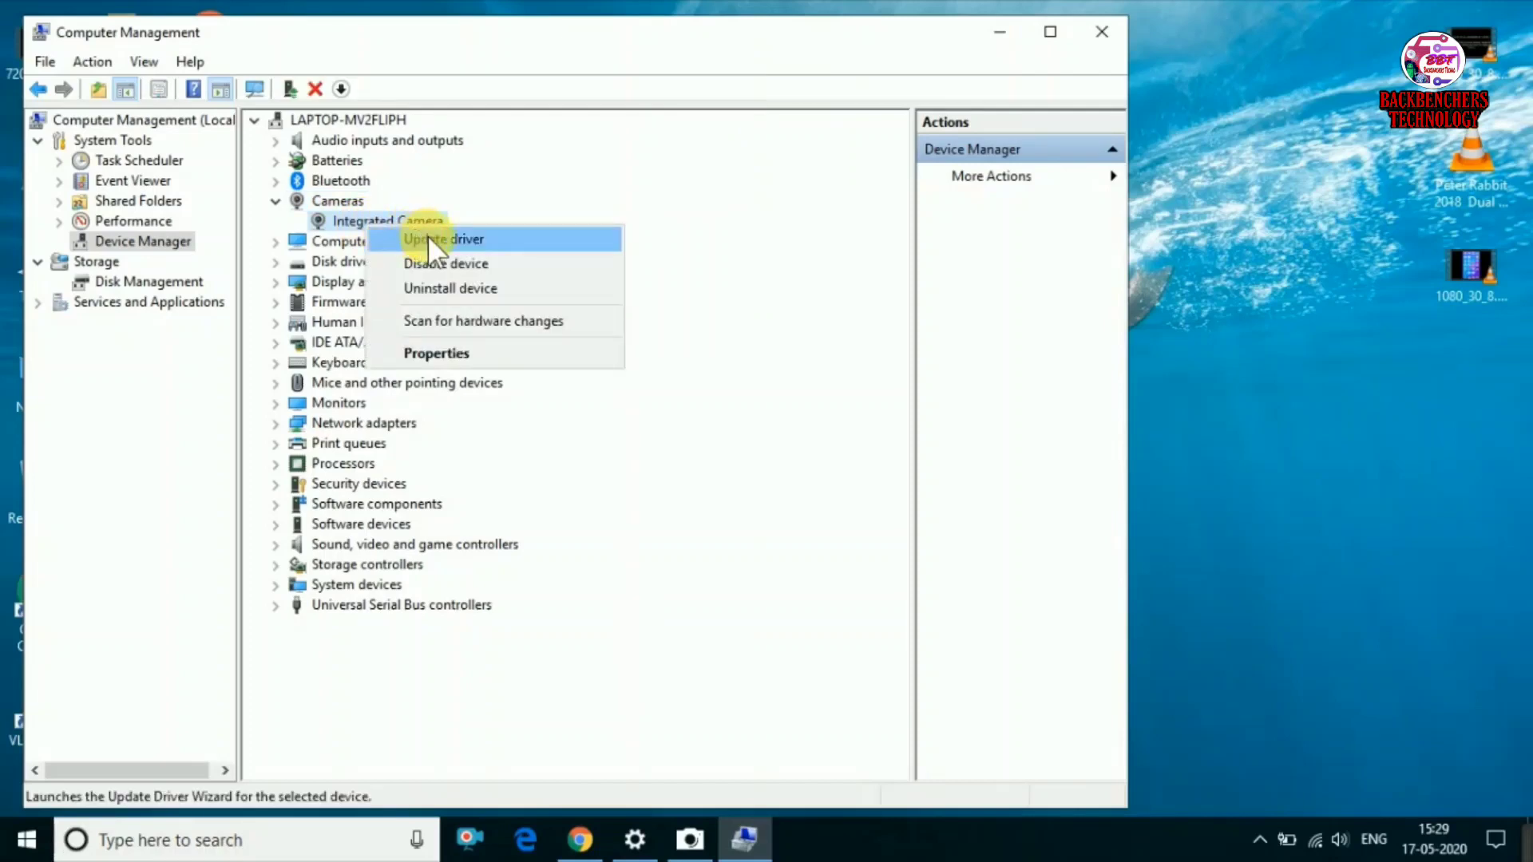
{"action": "left_click", "coordinate": [564, 267]}
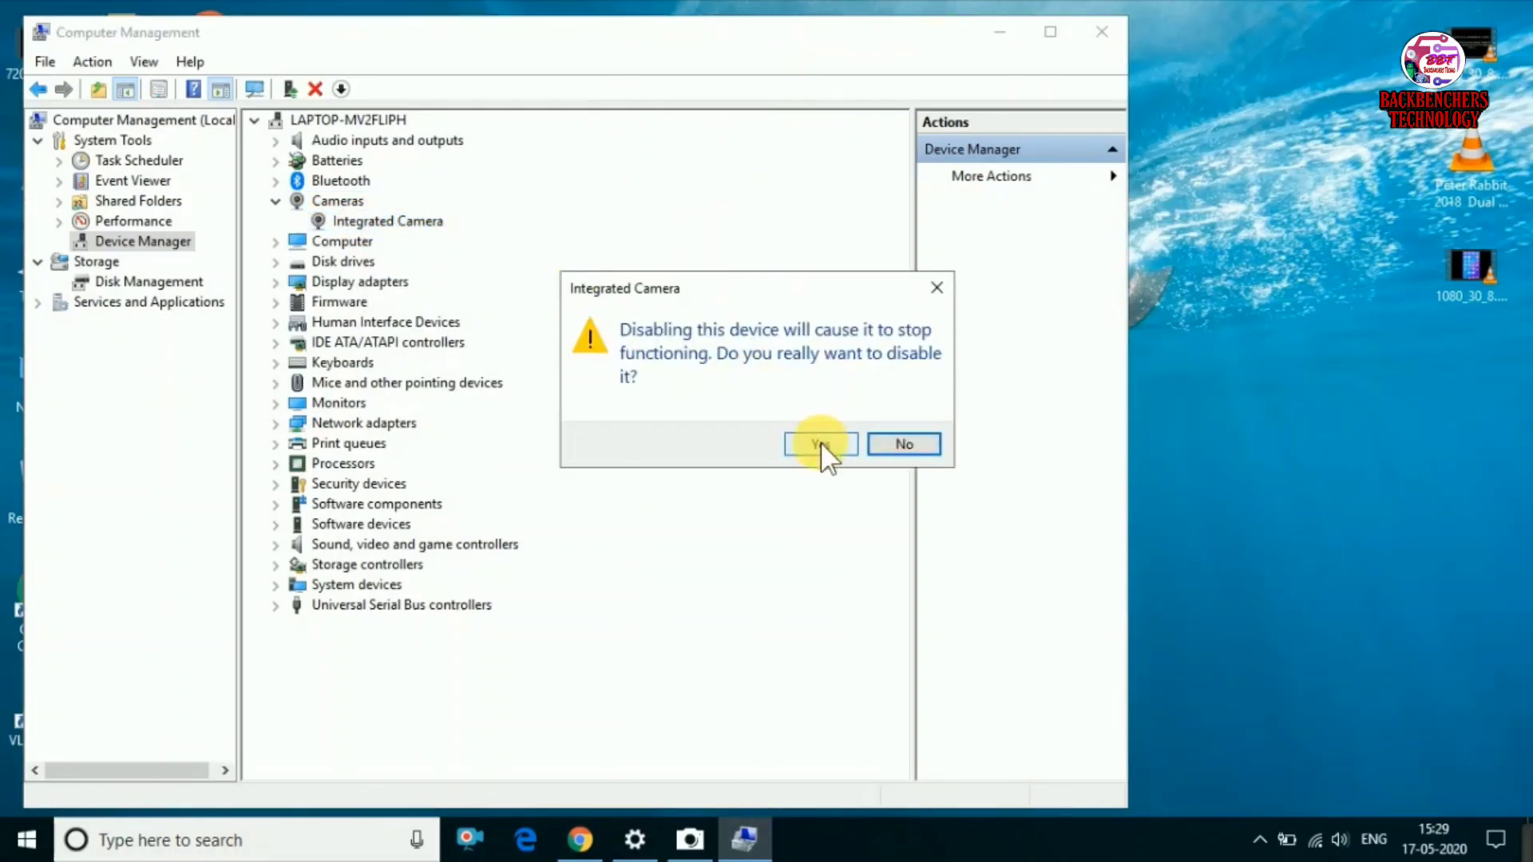
{"action": "left_click", "coordinate": [822, 445]}
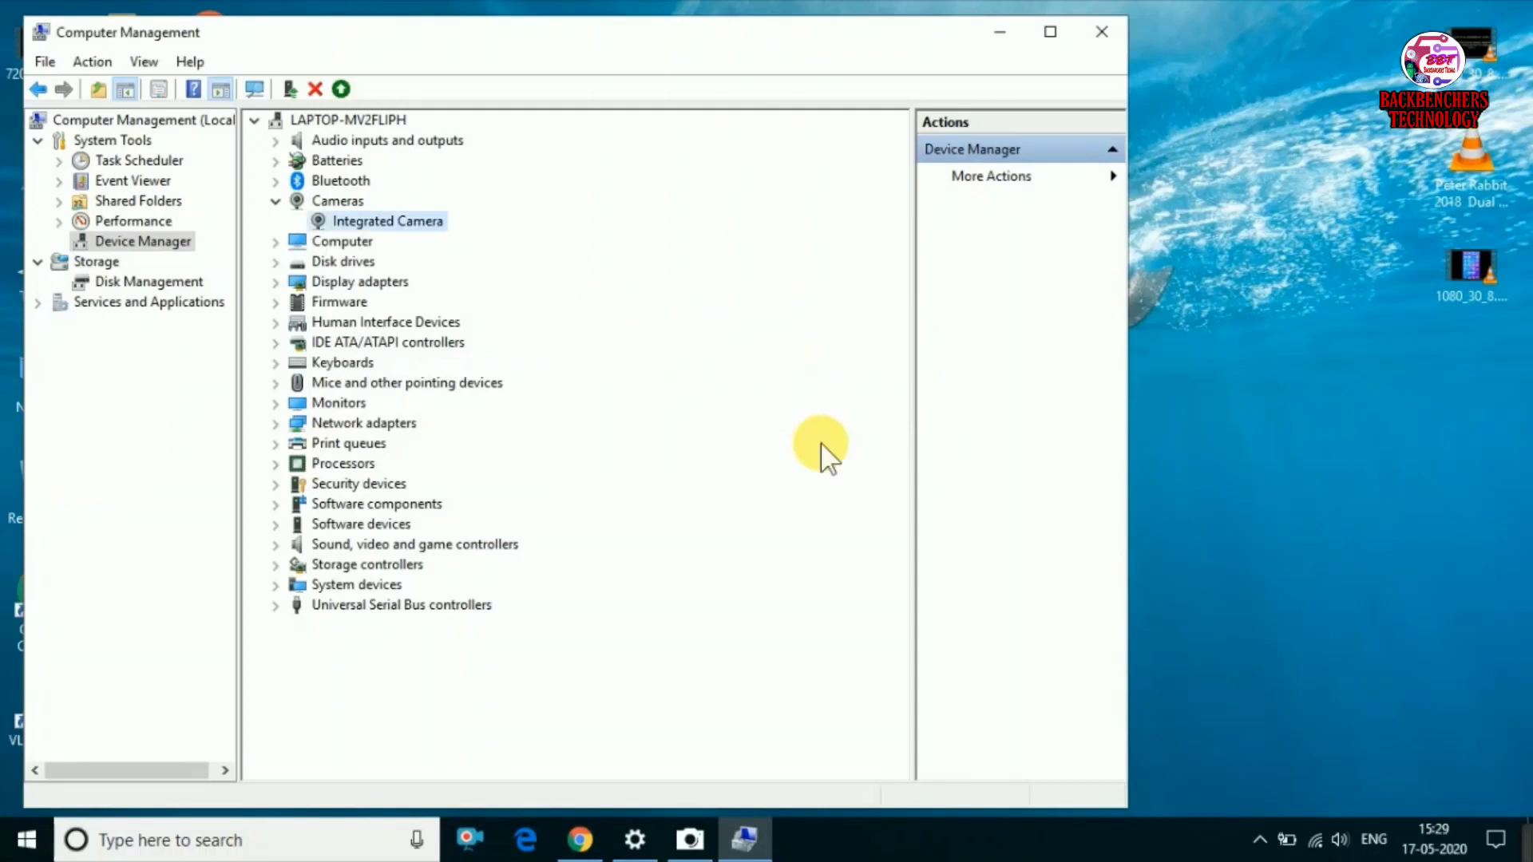
- Enable the Integrated Camera device again and recheck the picture in the Camera app, minimizing the app when done
{"action": "right_click", "coordinate": [438, 232]}
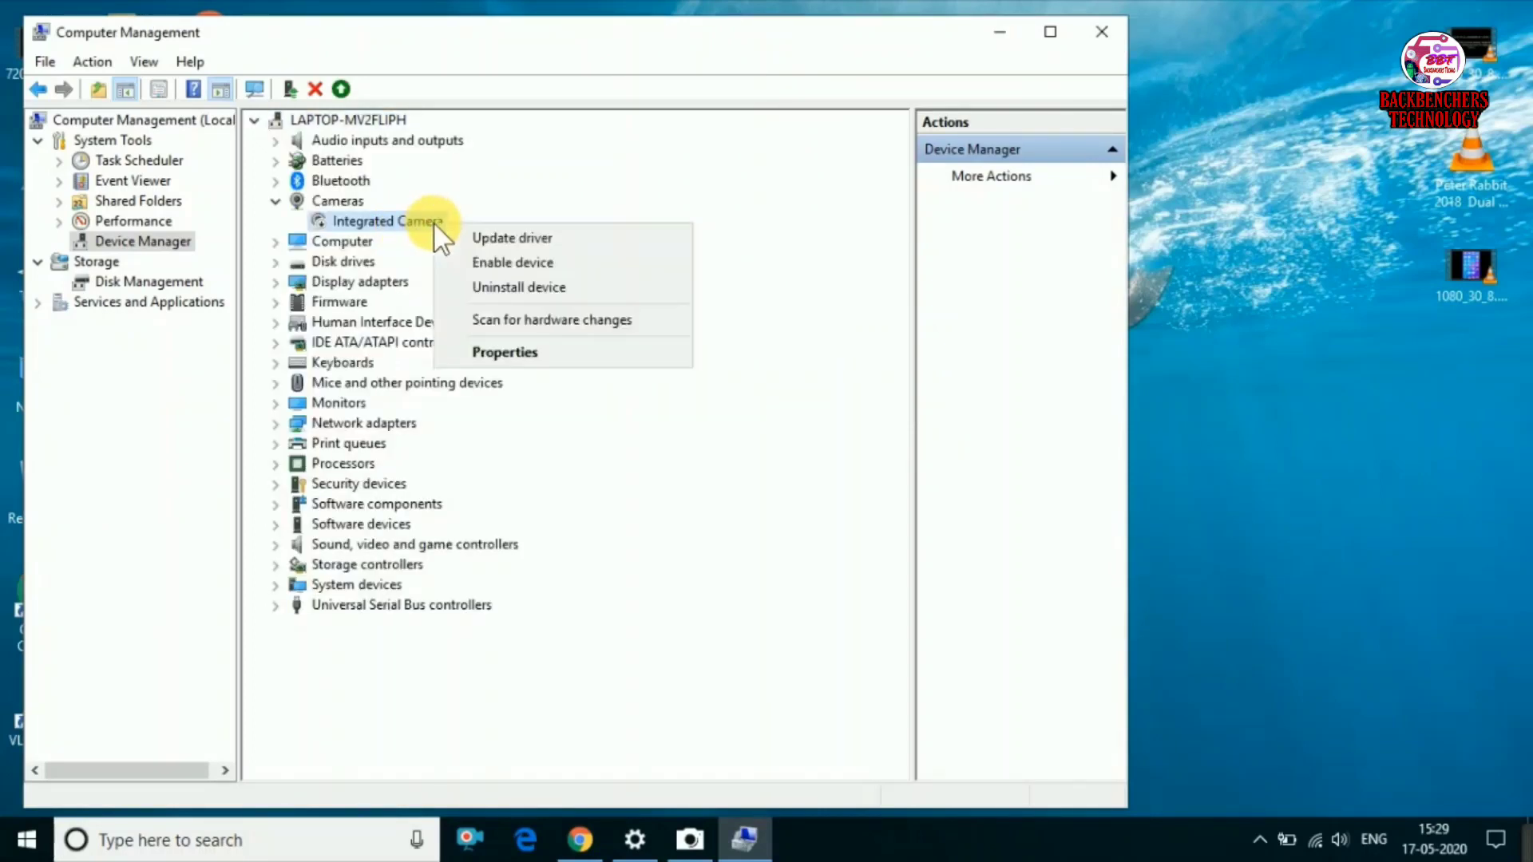
{"action": "left_click", "coordinate": [533, 264]}
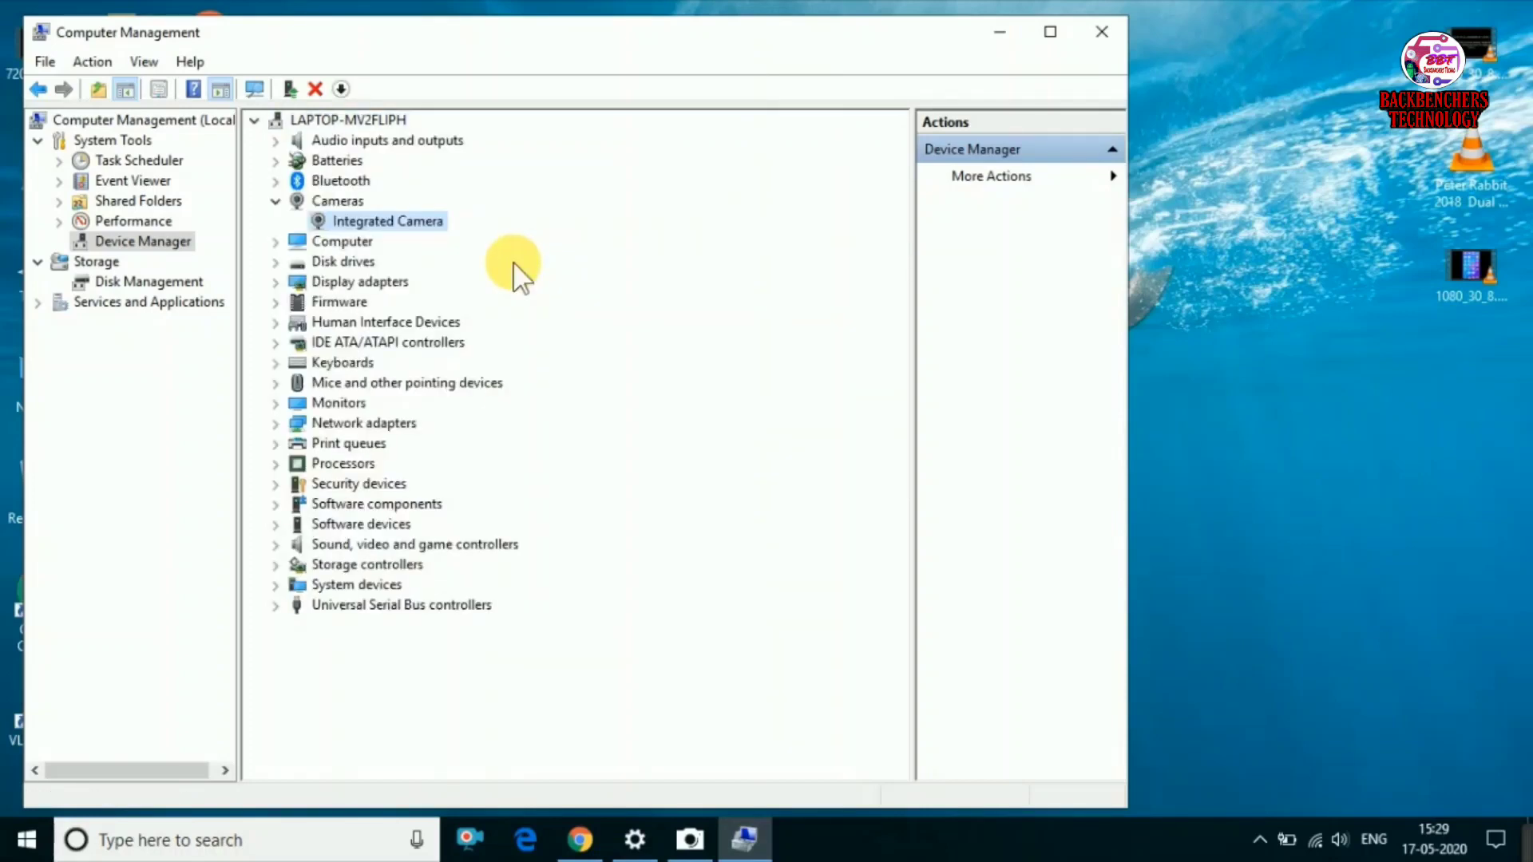
{"action": "left_click", "coordinate": [692, 840]}
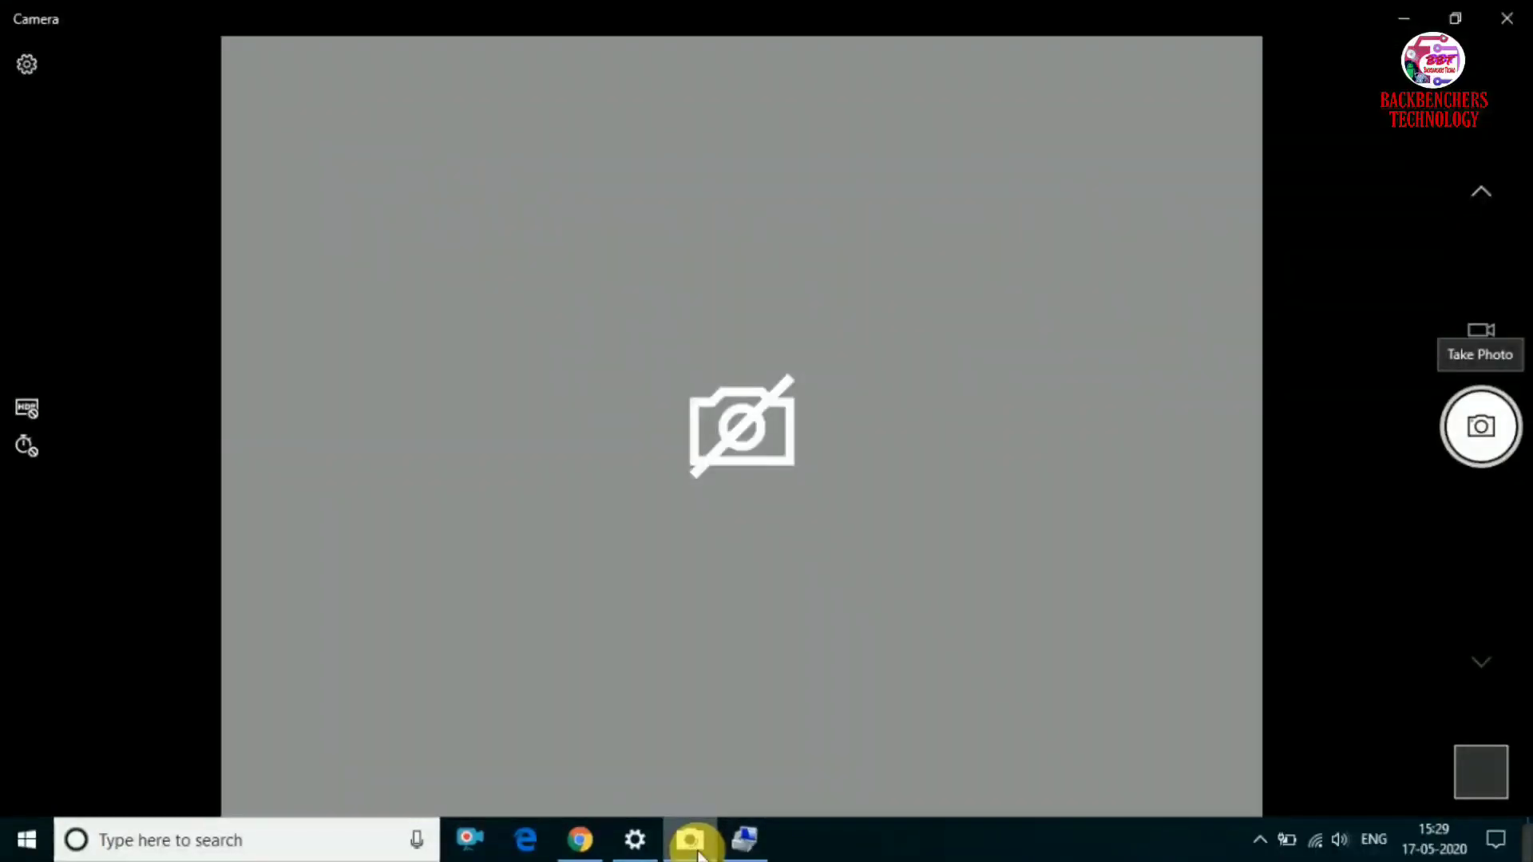
{"action": "left_click", "coordinate": [1404, 18]}
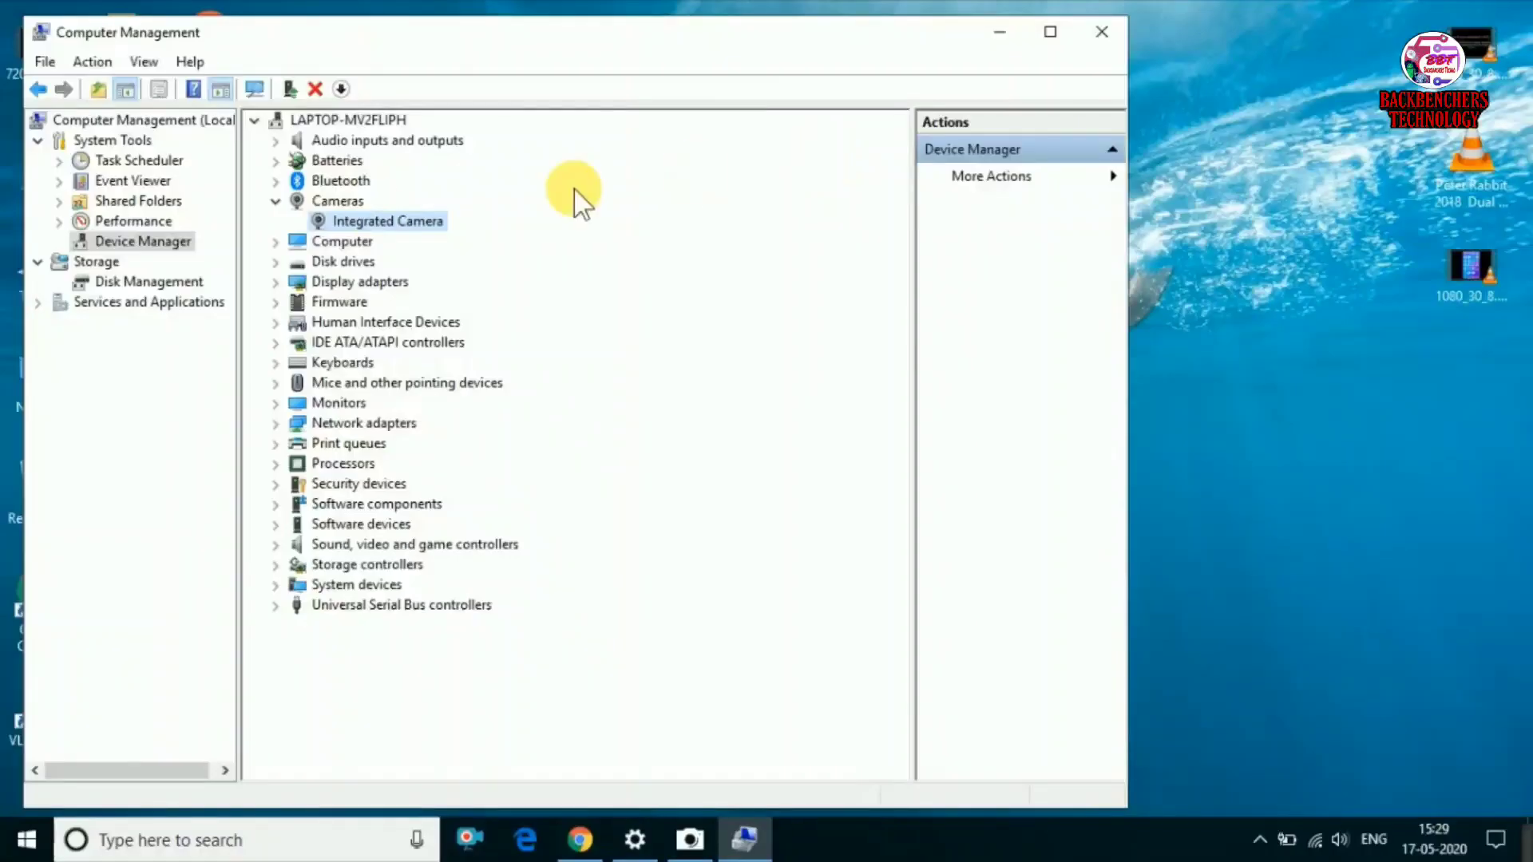
- Update the Integrated Camera driver from the computer's Documents folder and check Windows Update for updated drivers, minimizing the Settings windows when done
{"action": "right_click", "coordinate": [386, 221]}
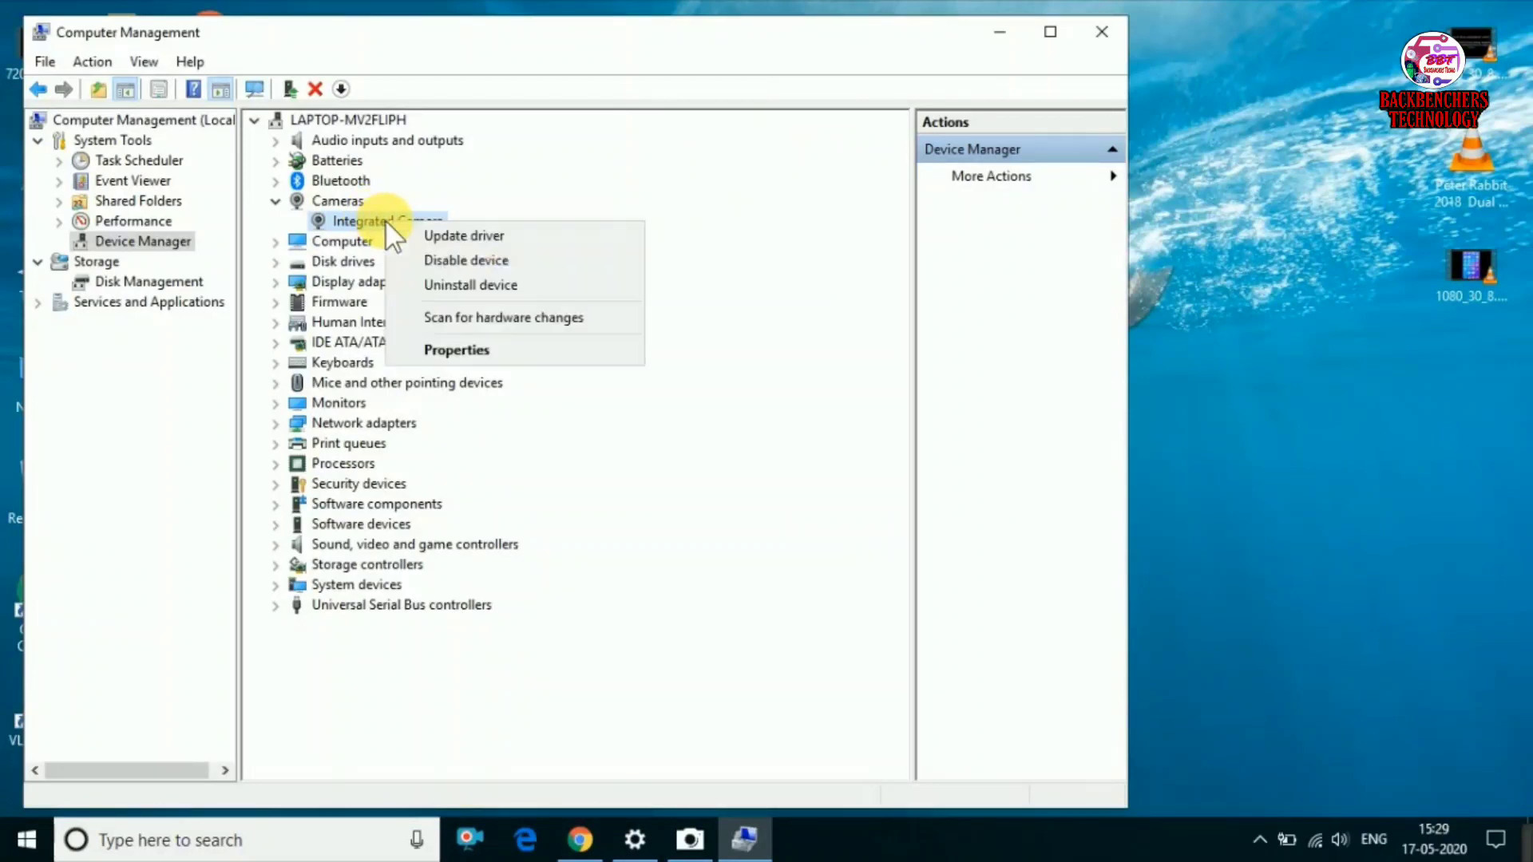
{"action": "left_click", "coordinate": [460, 238]}
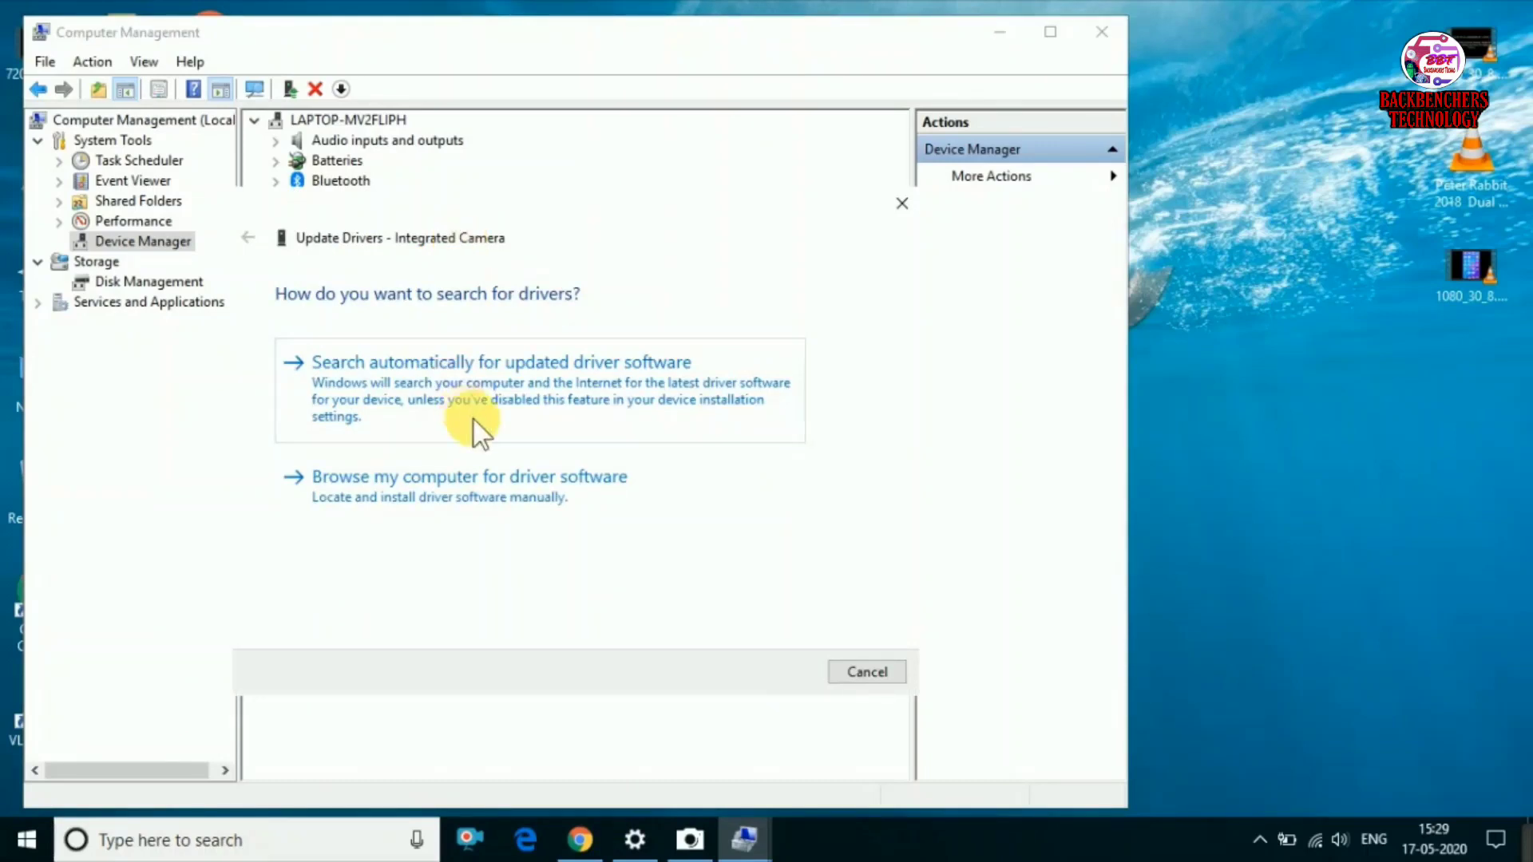
{"action": "left_click", "coordinate": [404, 489]}
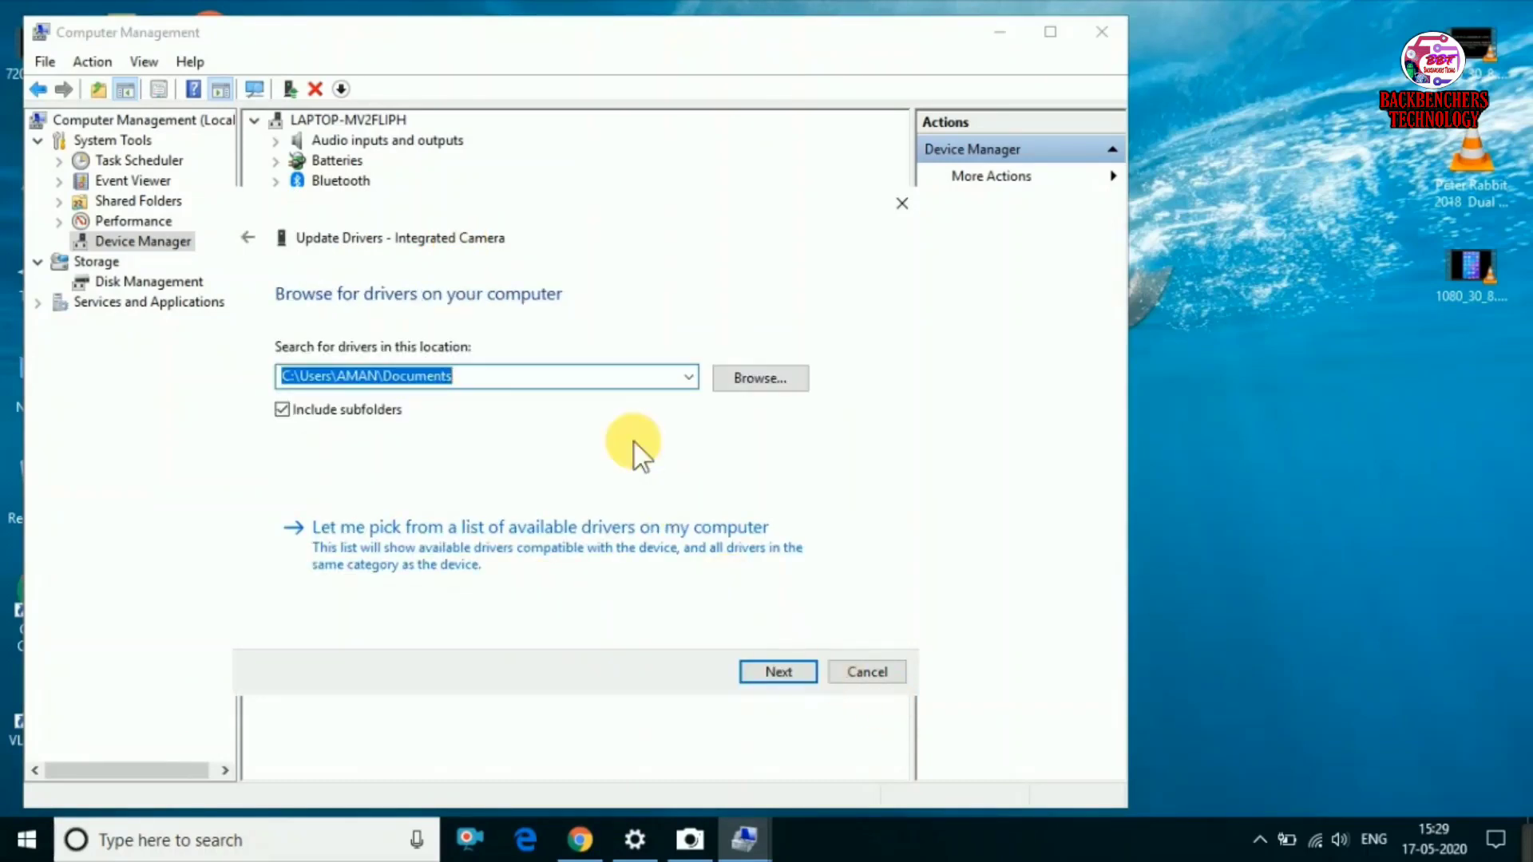
{"action": "left_click", "coordinate": [791, 670]}
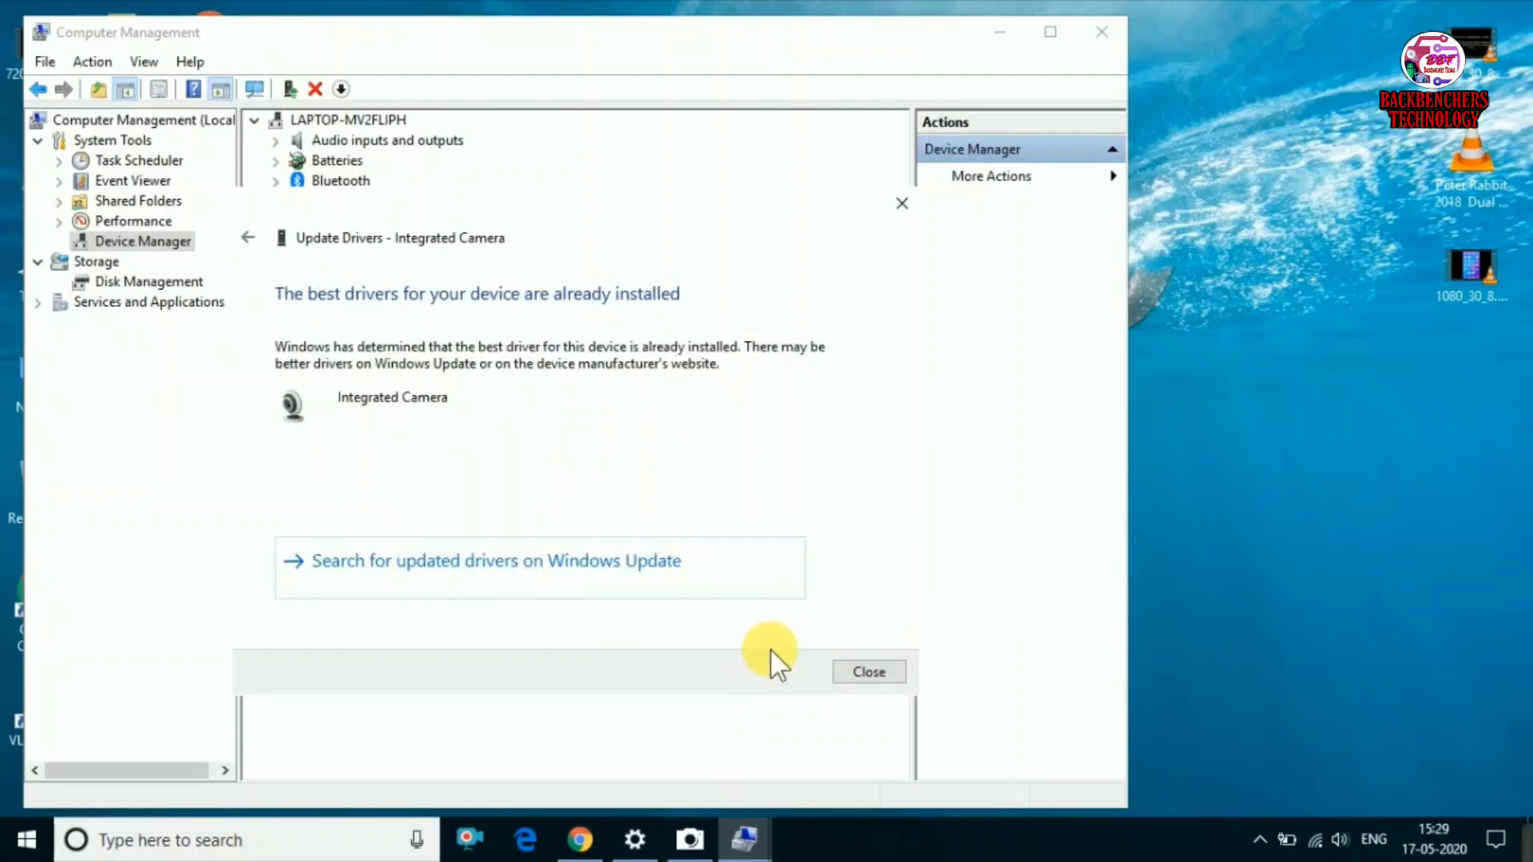
{"action": "left_click", "coordinate": [625, 562]}
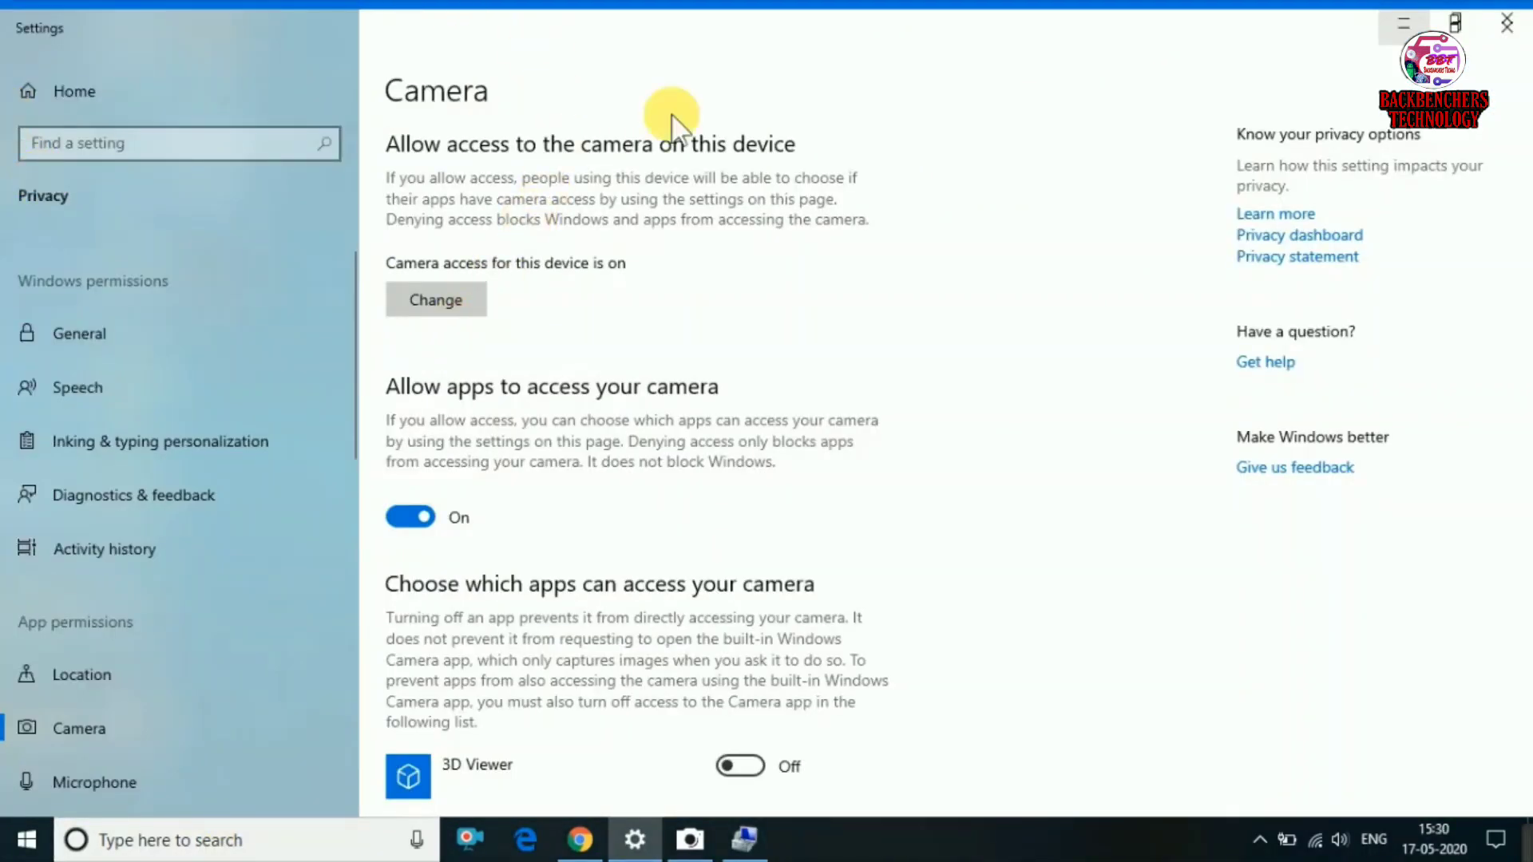
{"action": "left_click", "coordinate": [1403, 22]}
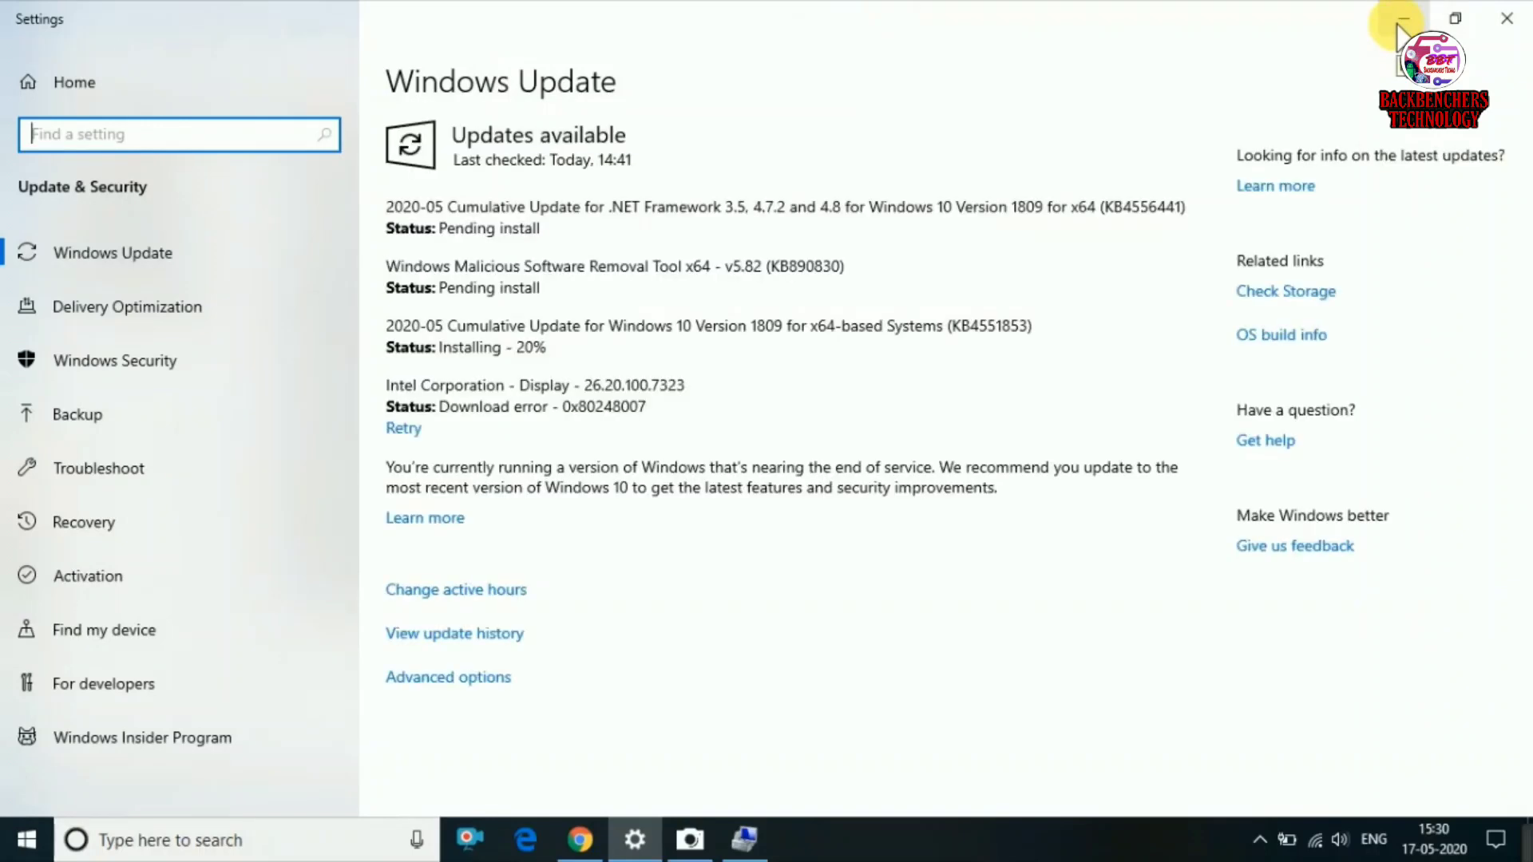
{"action": "left_click", "coordinate": [1402, 20]}
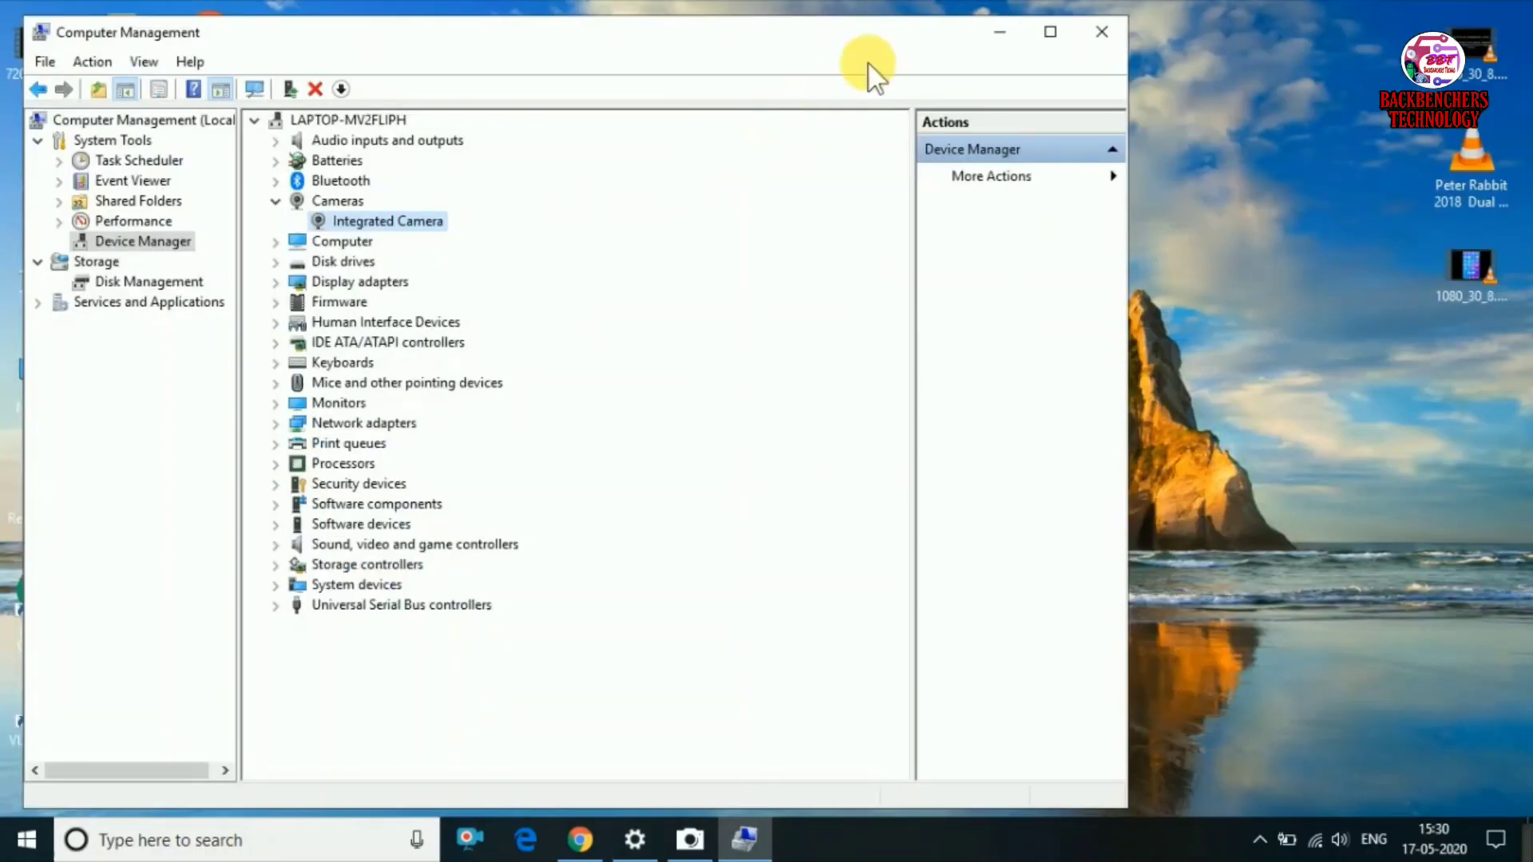
- Minimize Computer Management, recheck the picture in the Camera app and review the Windows Update page once more
{"action": "left_click", "coordinate": [1011, 35]}
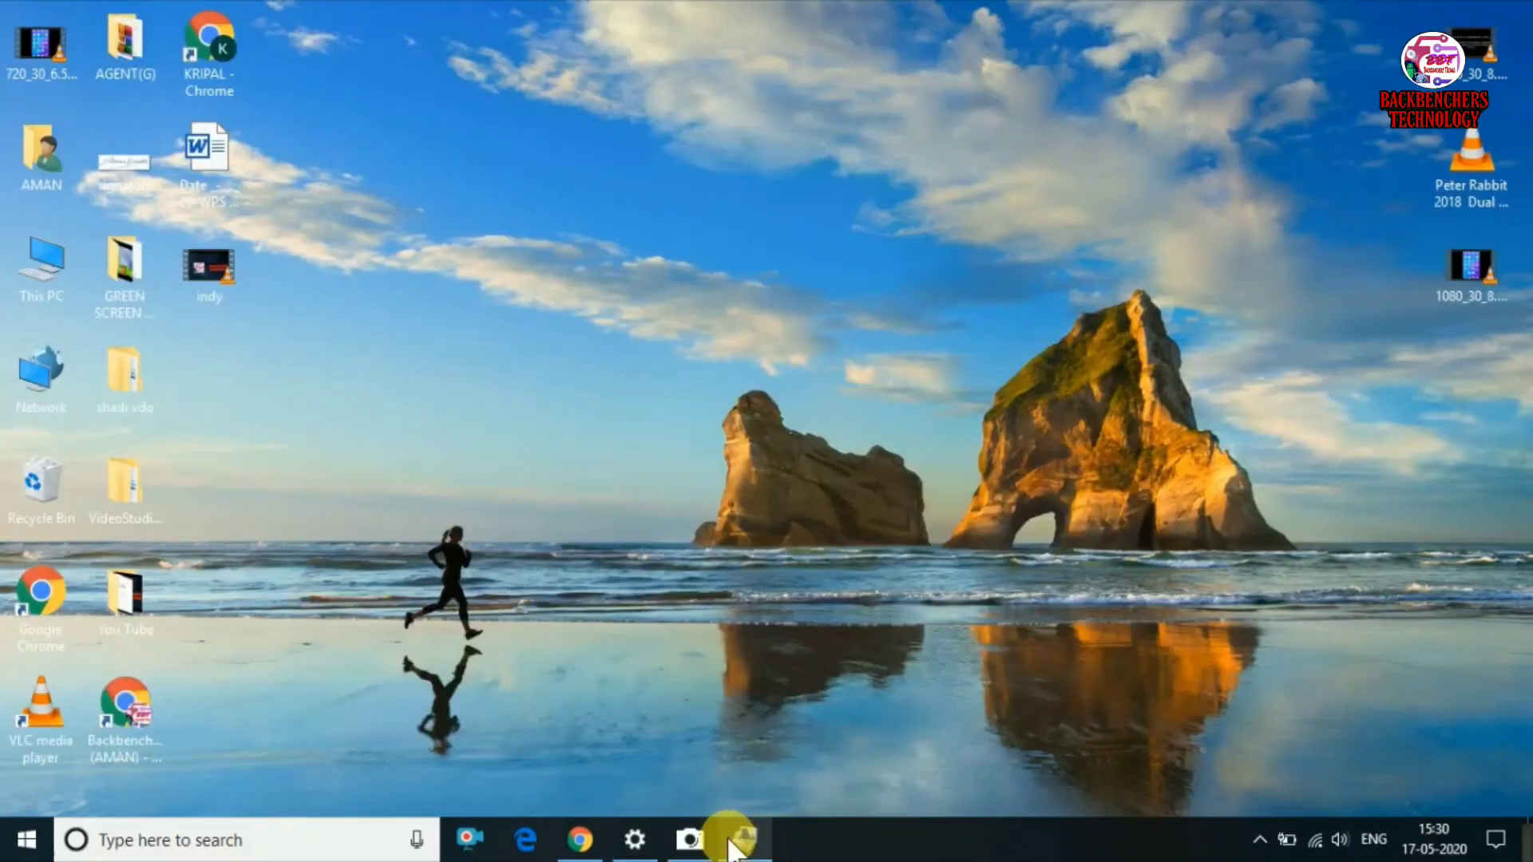
{"action": "left_click", "coordinate": [690, 840]}
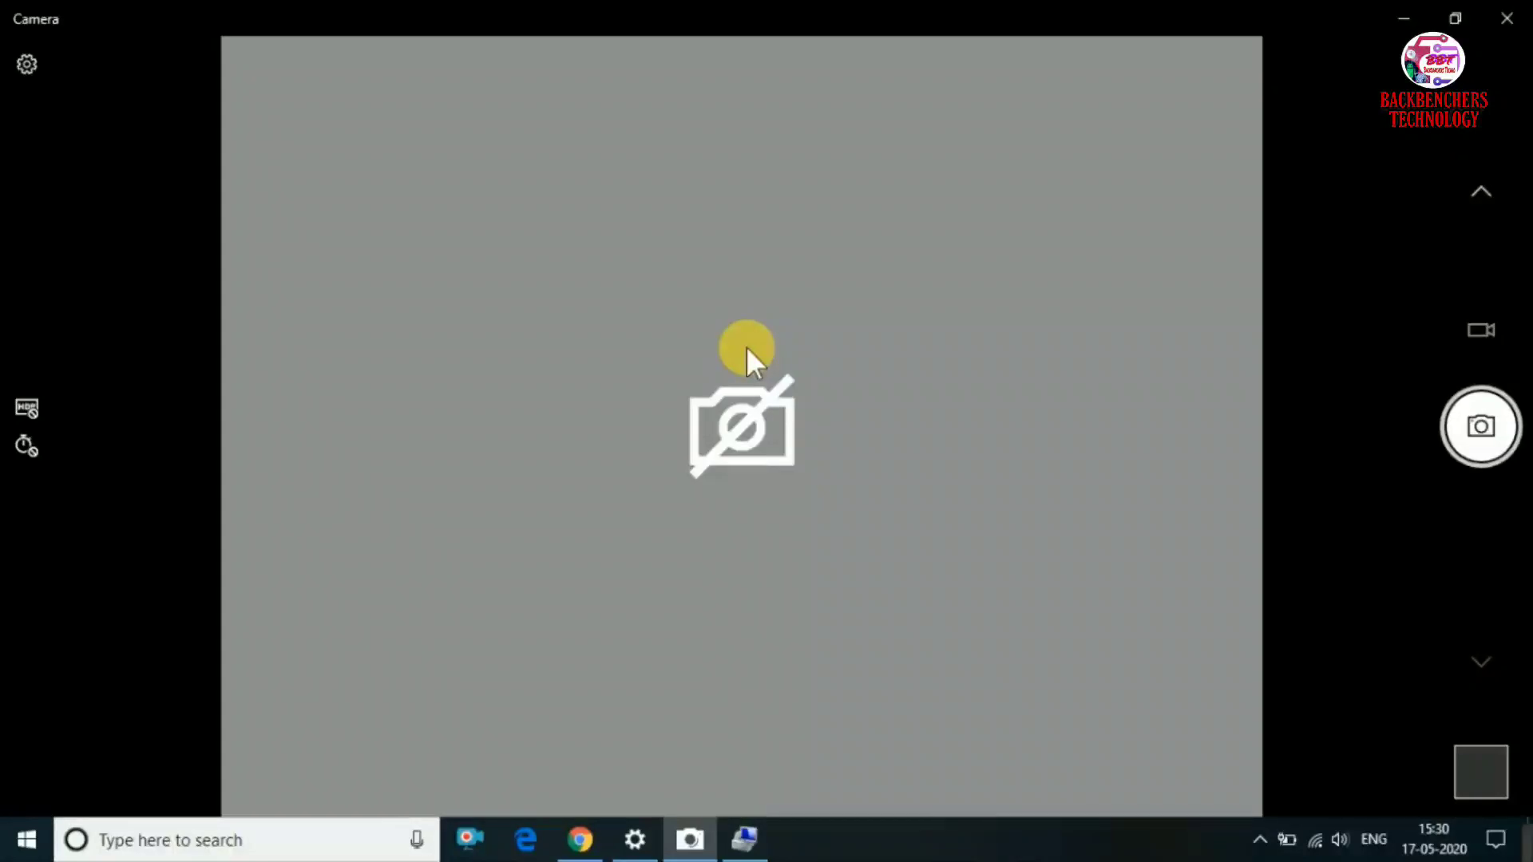
{"action": "left_click", "coordinate": [1507, 18]}
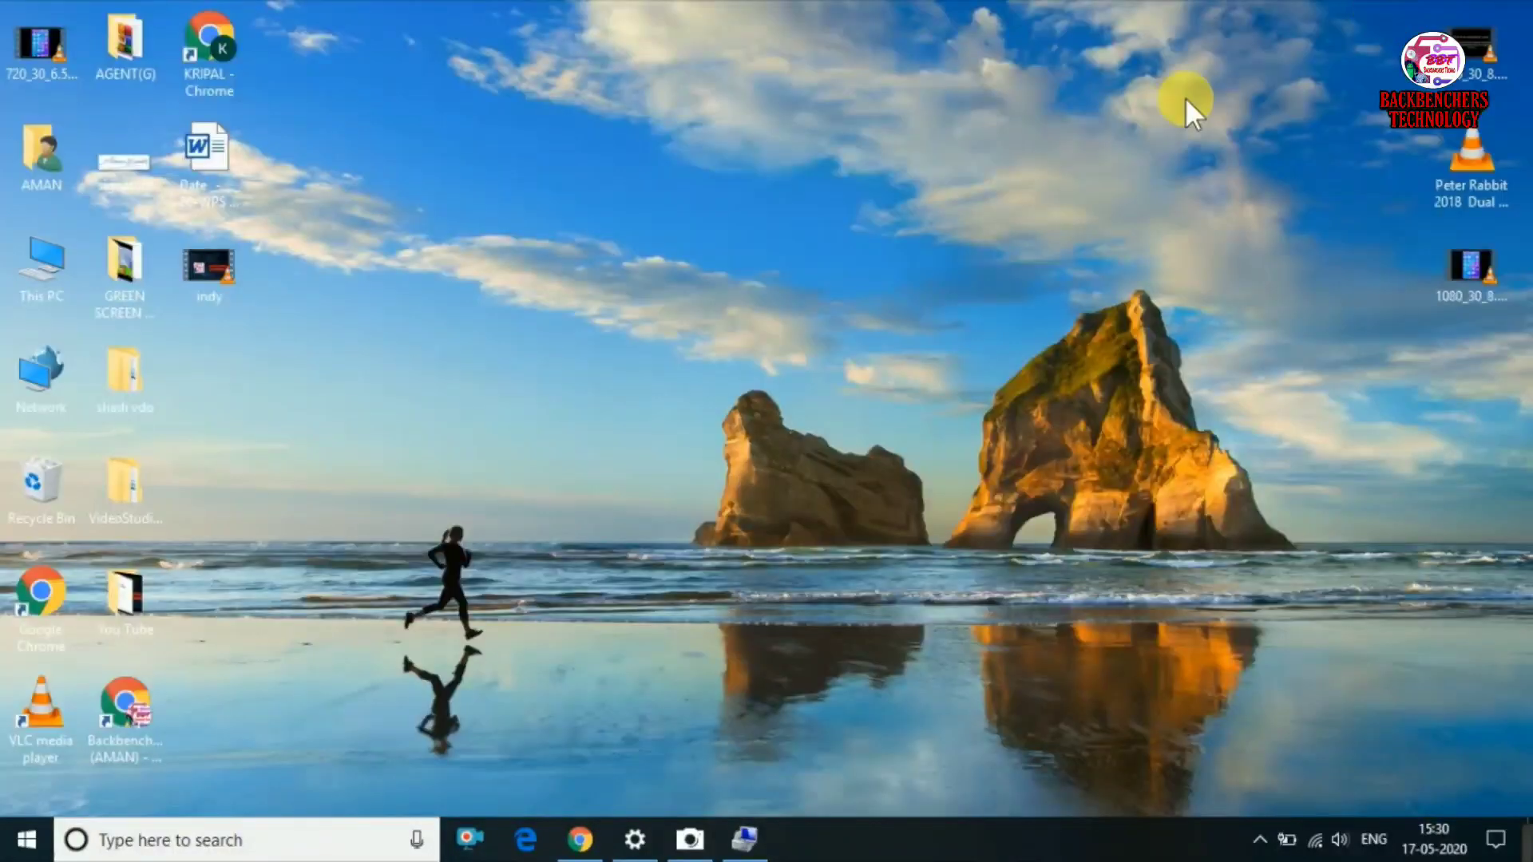
{"action": "left_click", "coordinate": [635, 839]}
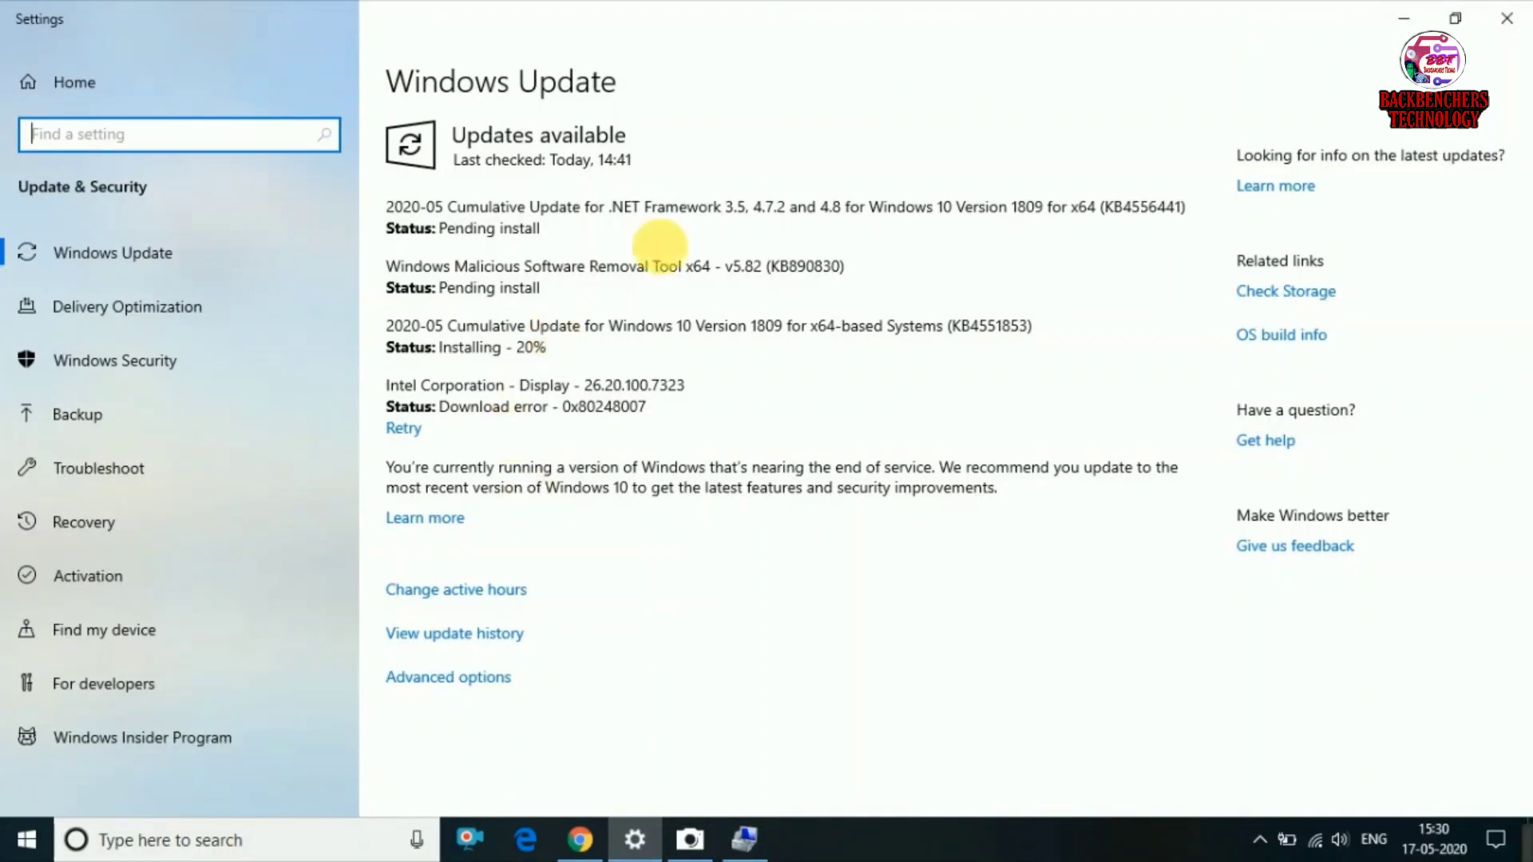
{"action": "left_click", "coordinate": [1403, 22]}
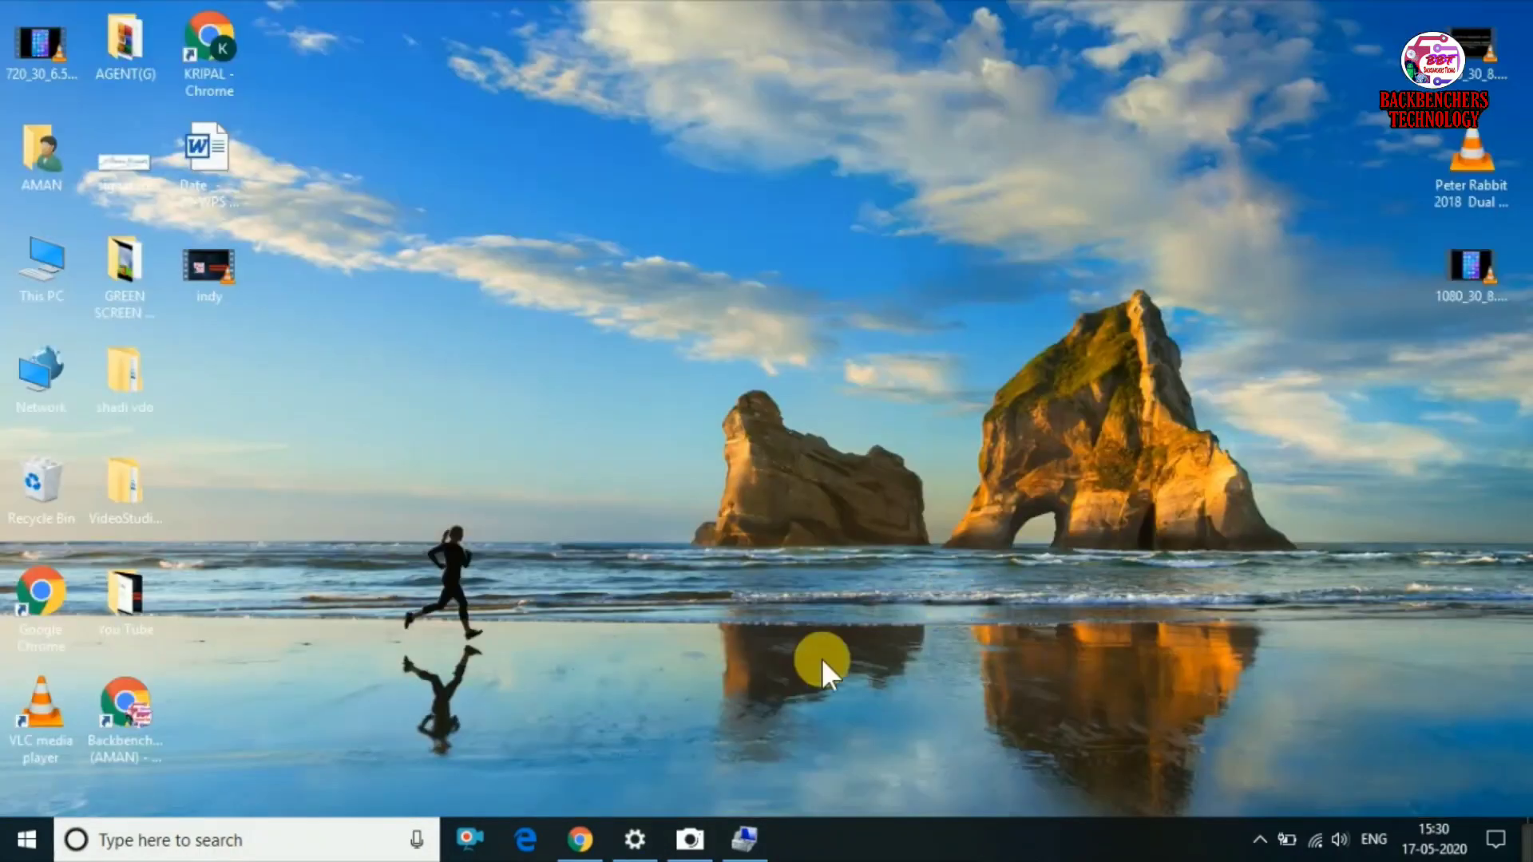
- Uninstall the Integrated Camera device in Device Manager with the option to delete its driver software
{"action": "left_click", "coordinate": [744, 839]}
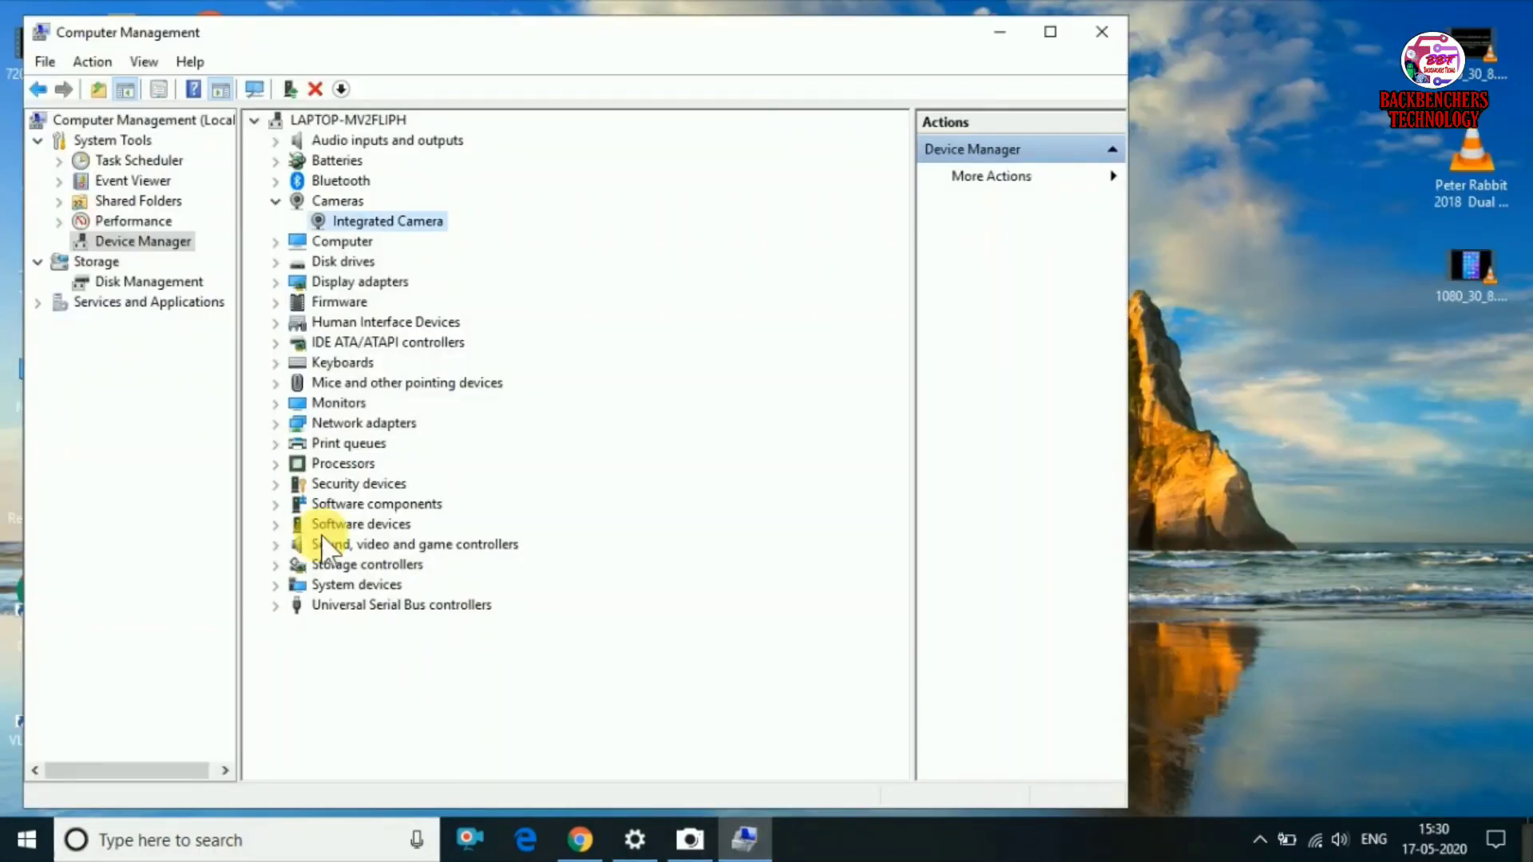
{"action": "right_click", "coordinate": [409, 225]}
{"action": "right_click", "coordinate": [419, 221]}
{"action": "left_click", "coordinate": [519, 282]}
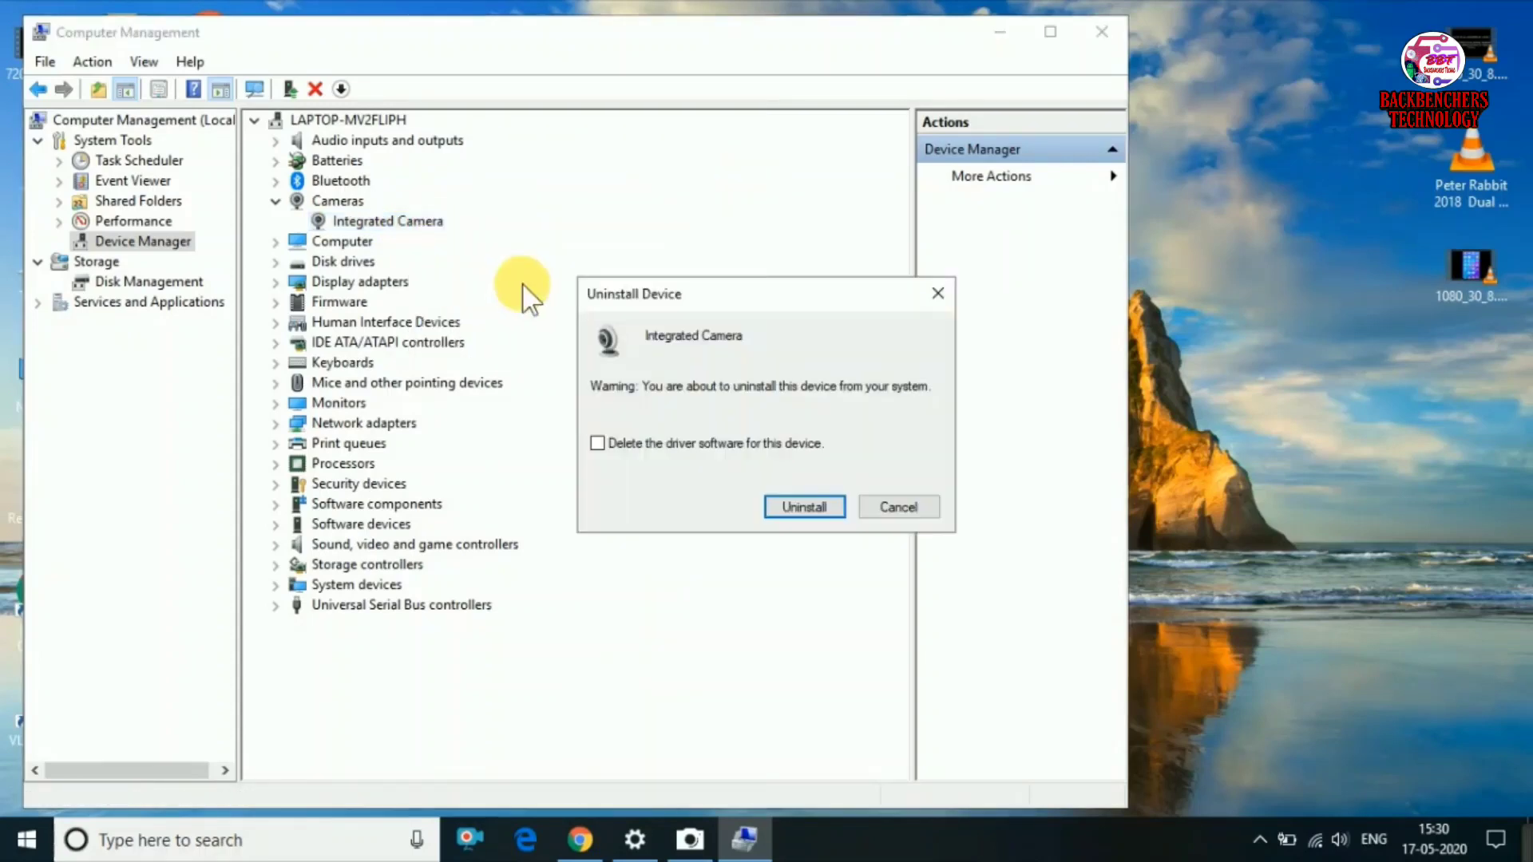
{"action": "left_click", "coordinate": [598, 443]}
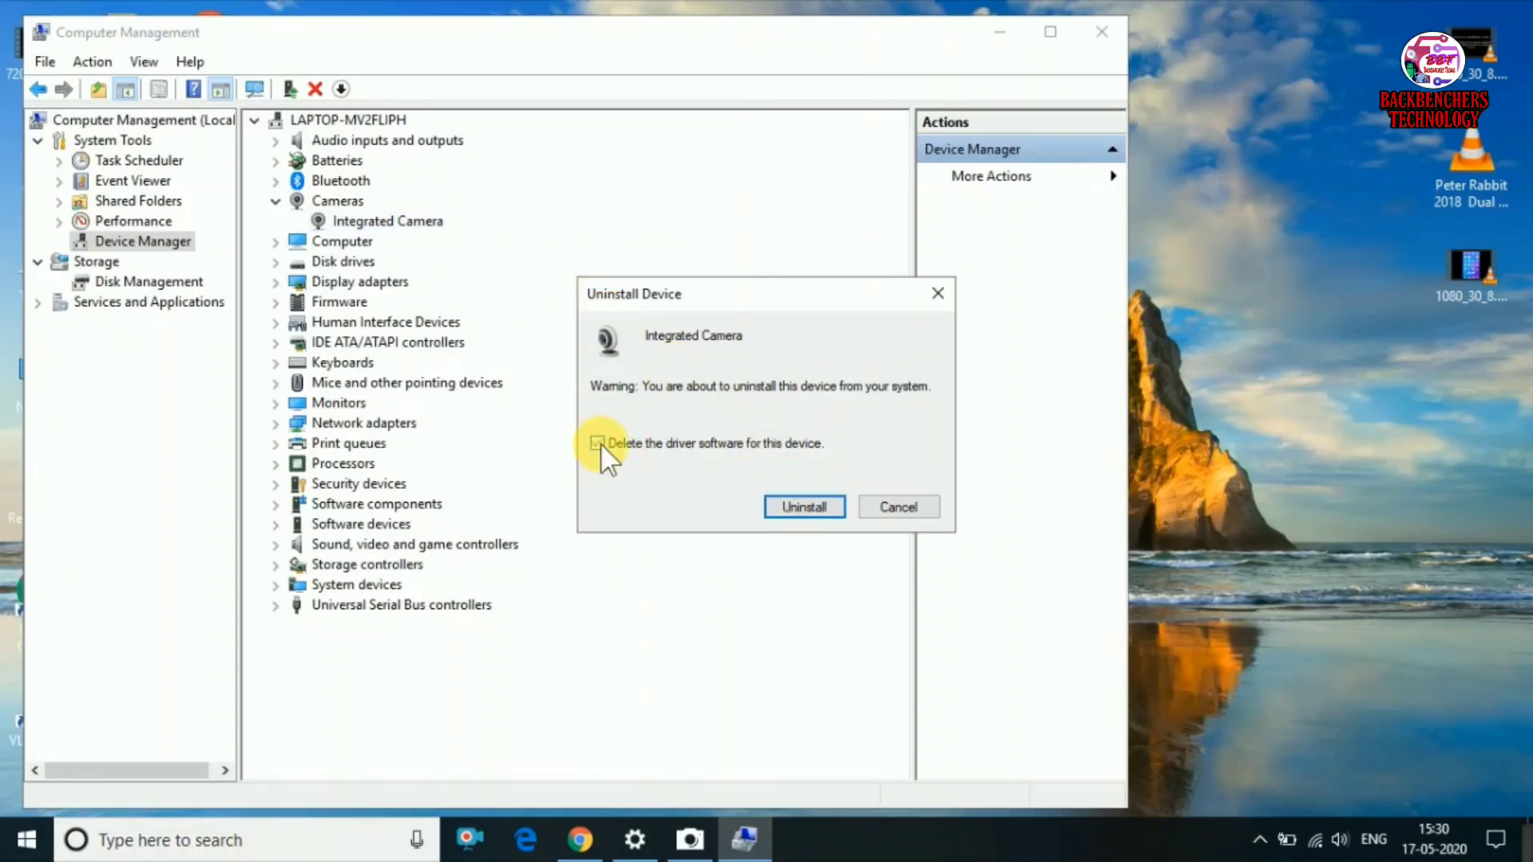
{"action": "left_click", "coordinate": [804, 508]}
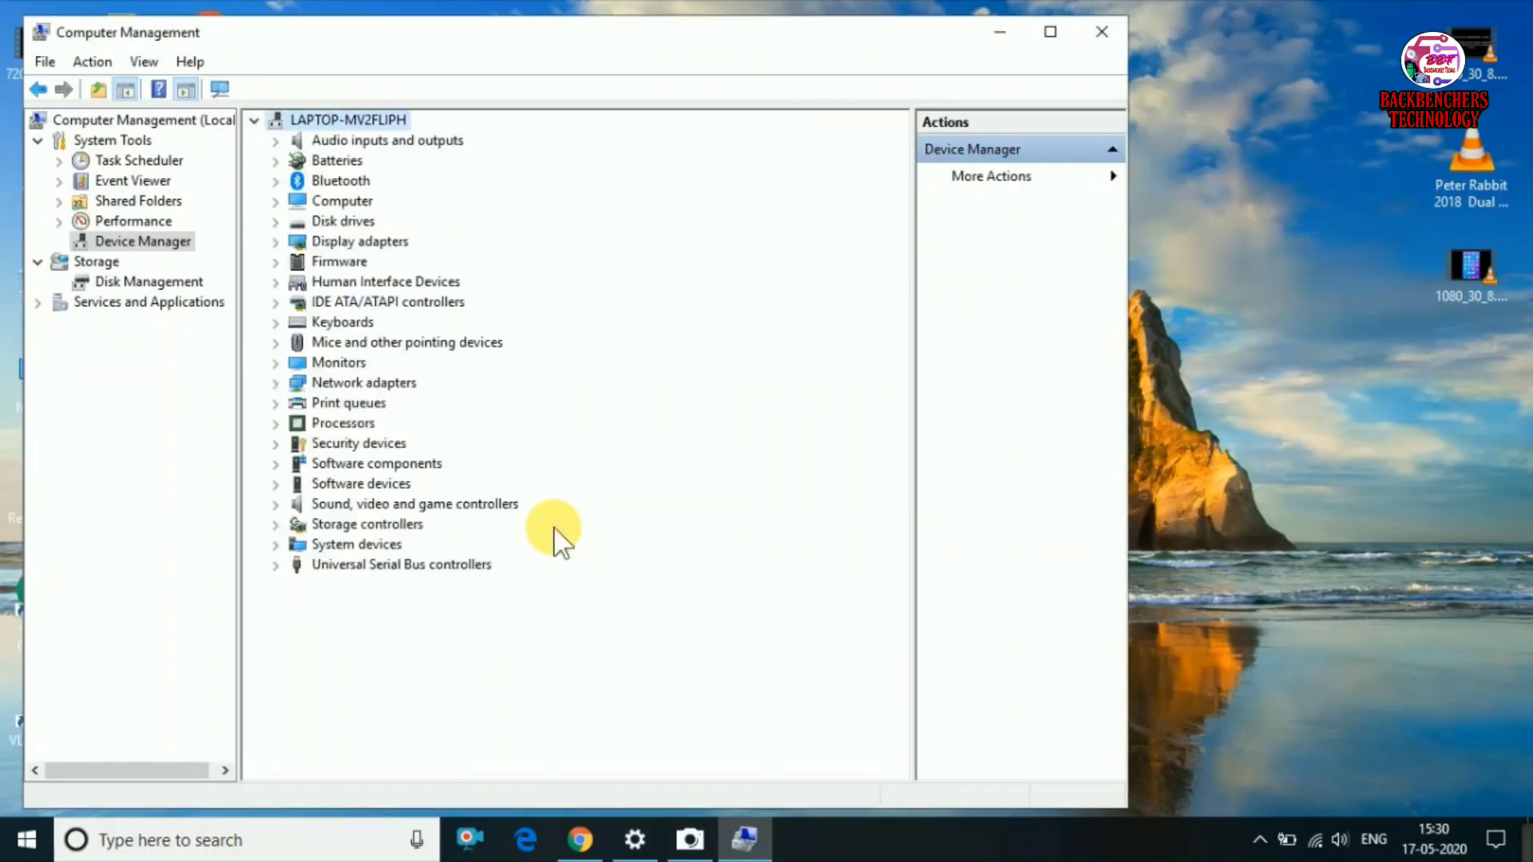
- Scan the whole computer for hardware changes in Device Manager to bring back the uninstalled camera
{"action": "left_click", "coordinate": [98, 60]}
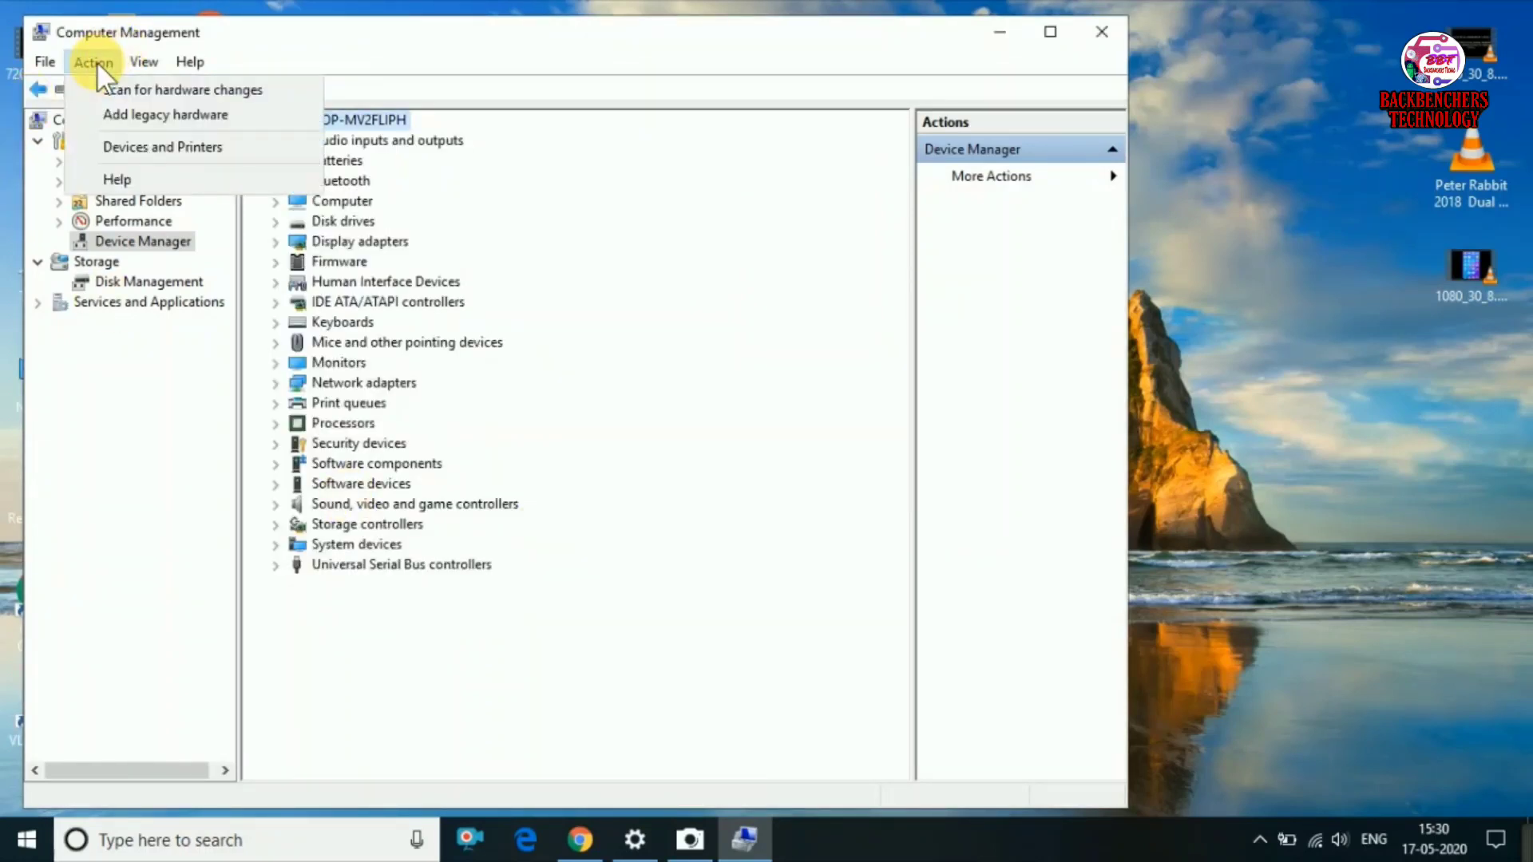
{"action": "left_click", "coordinate": [97, 60]}
{"action": "left_click", "coordinate": [98, 62]}
{"action": "left_click", "coordinate": [114, 88]}
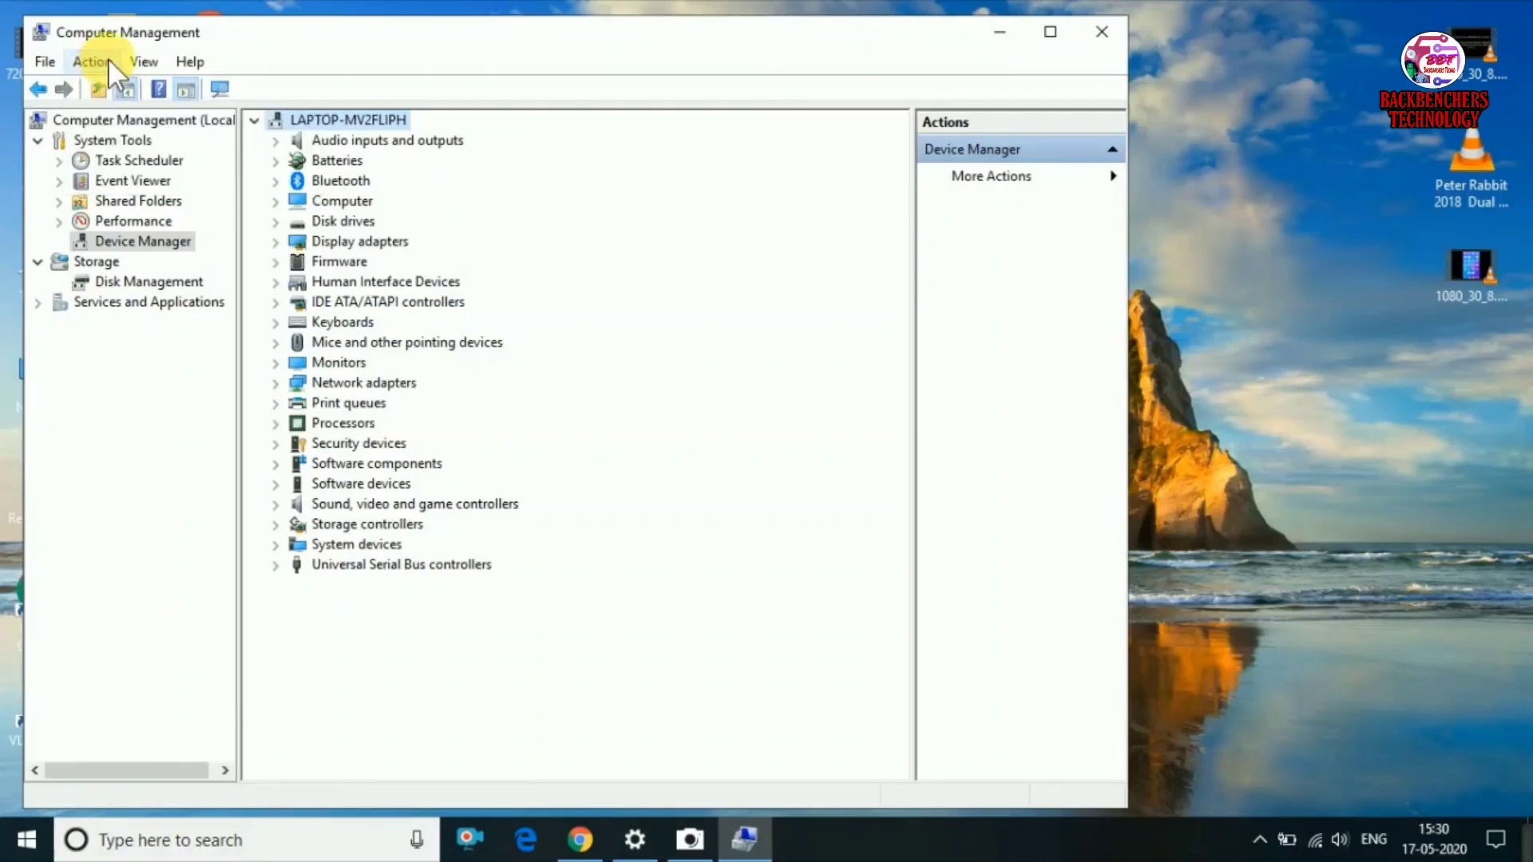
{"action": "left_click", "coordinate": [98, 64]}
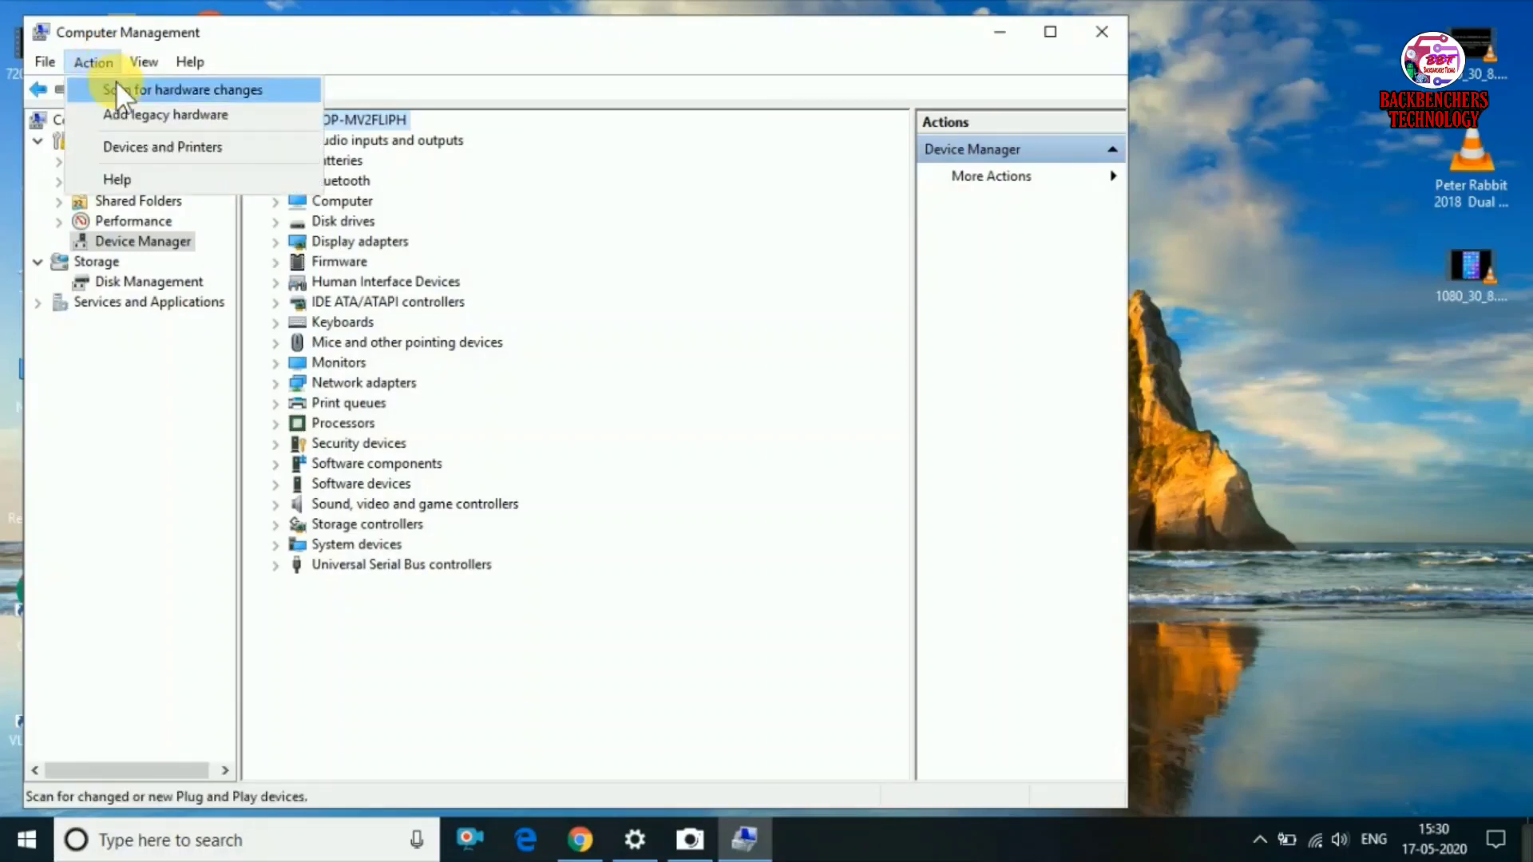
{"action": "left_click", "coordinate": [117, 80]}
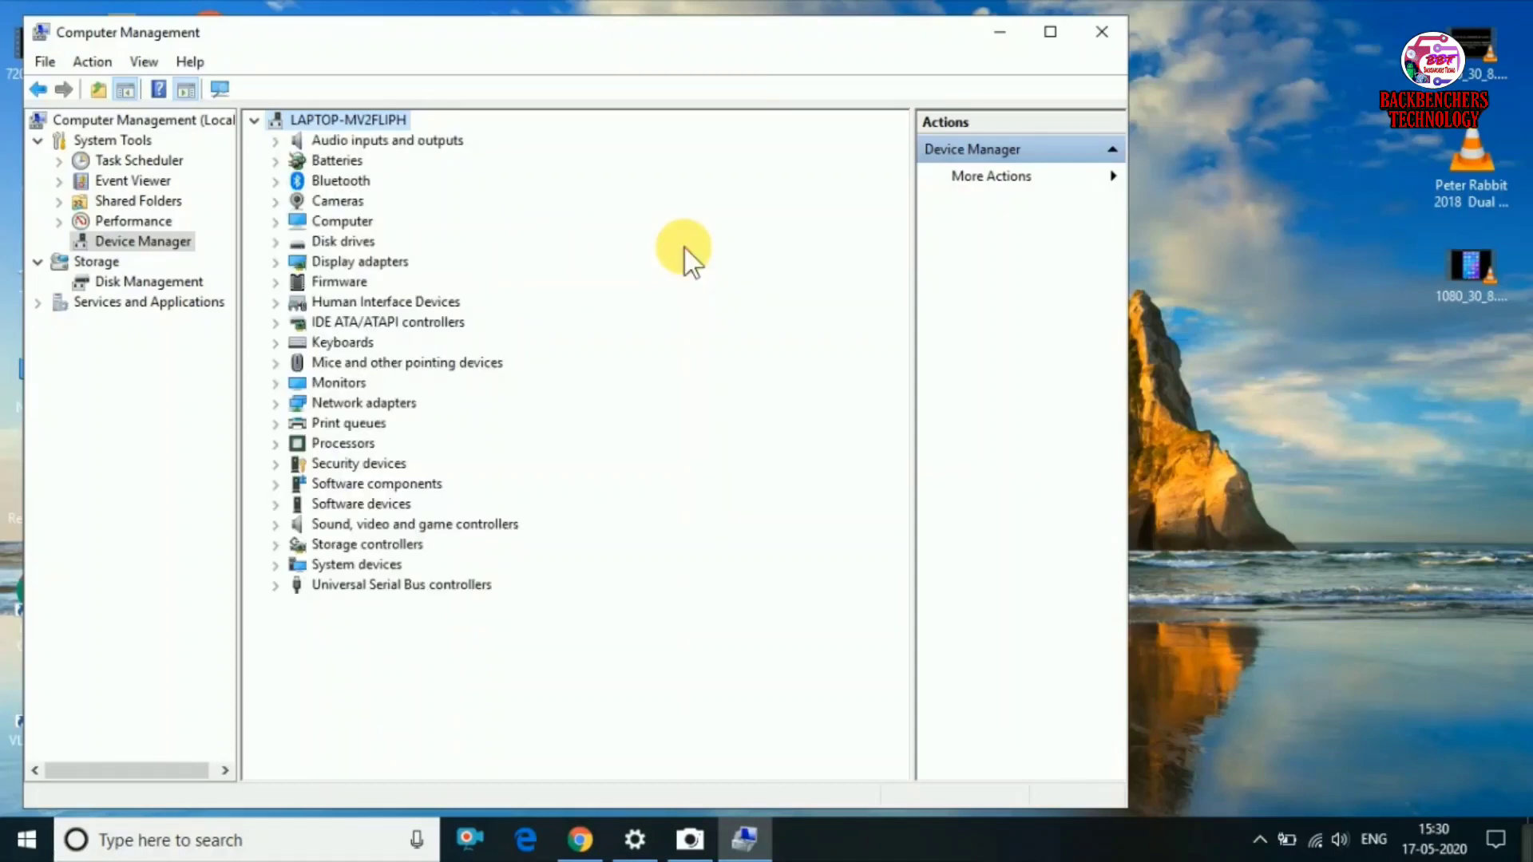
- Scan the restored Cameras category for hardware changes and recheck the picture in the Camera app, minimizing the app when done
{"action": "right_click", "coordinate": [346, 204]}
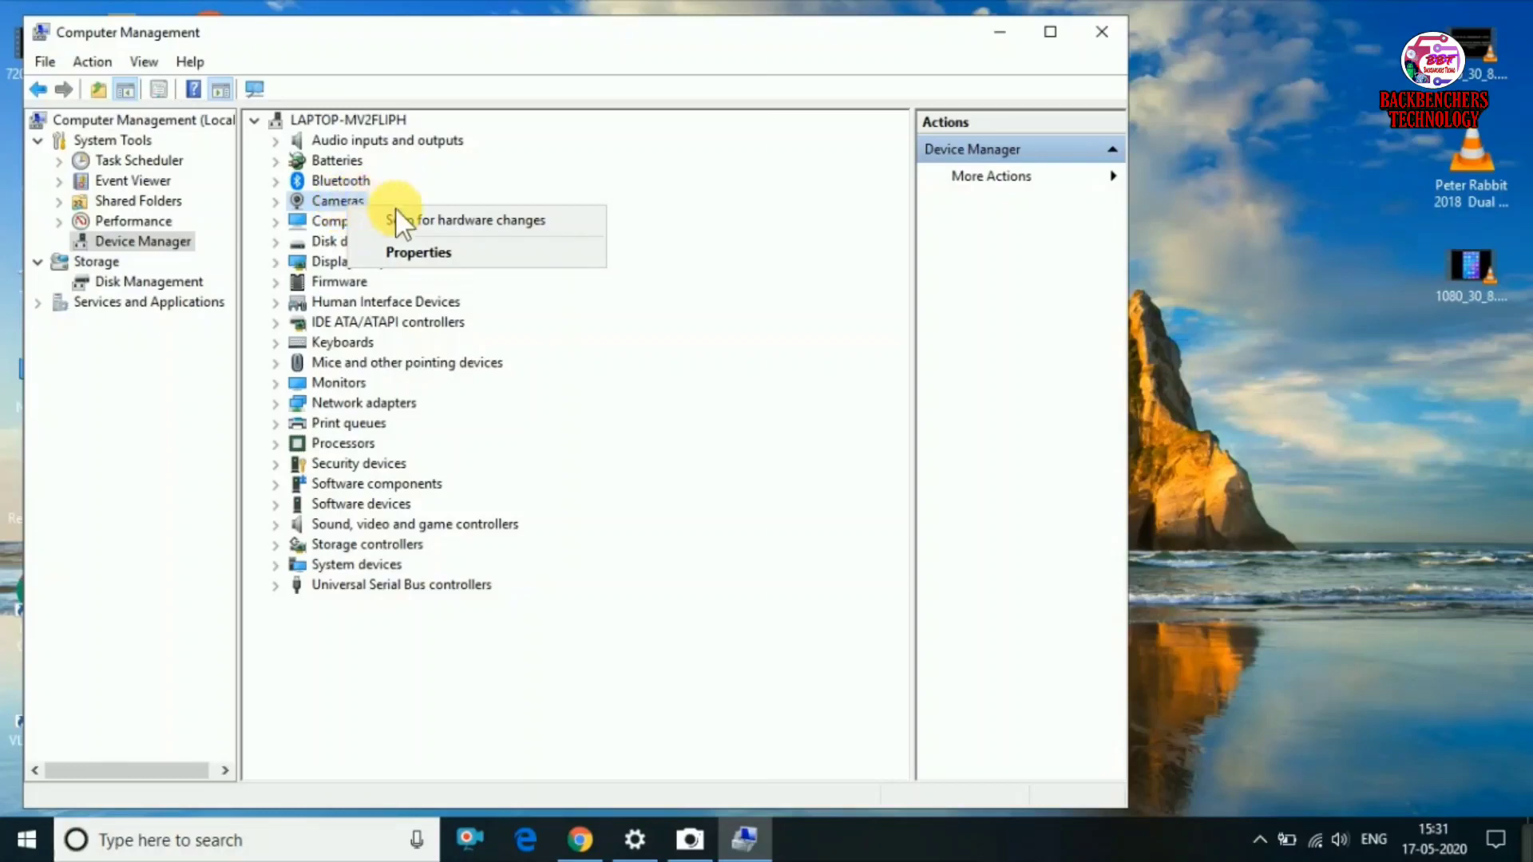
{"action": "left_click", "coordinate": [429, 219]}
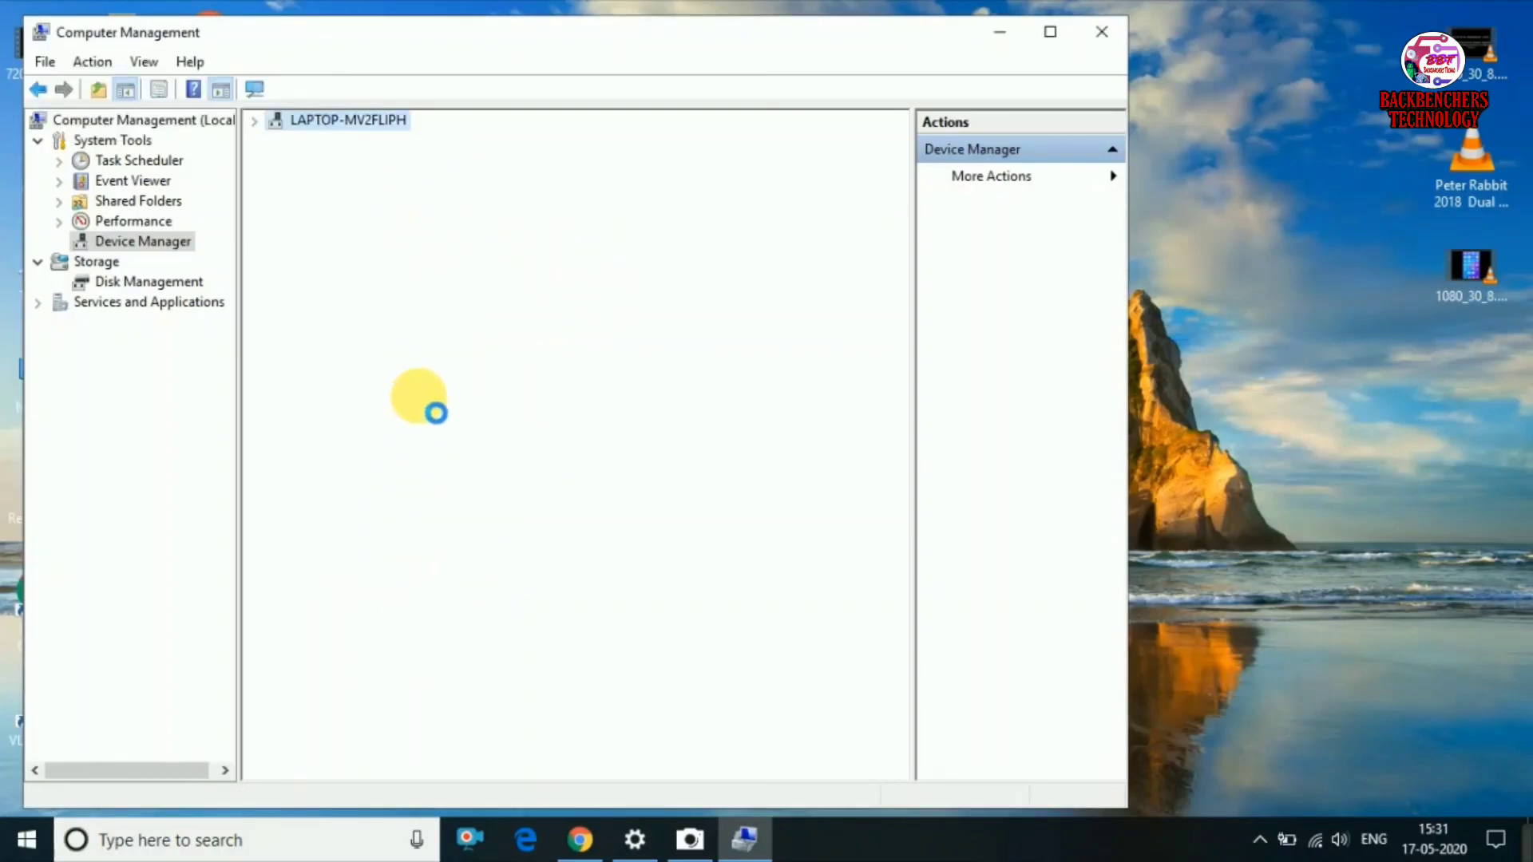
{"action": "left_click", "coordinate": [691, 839]}
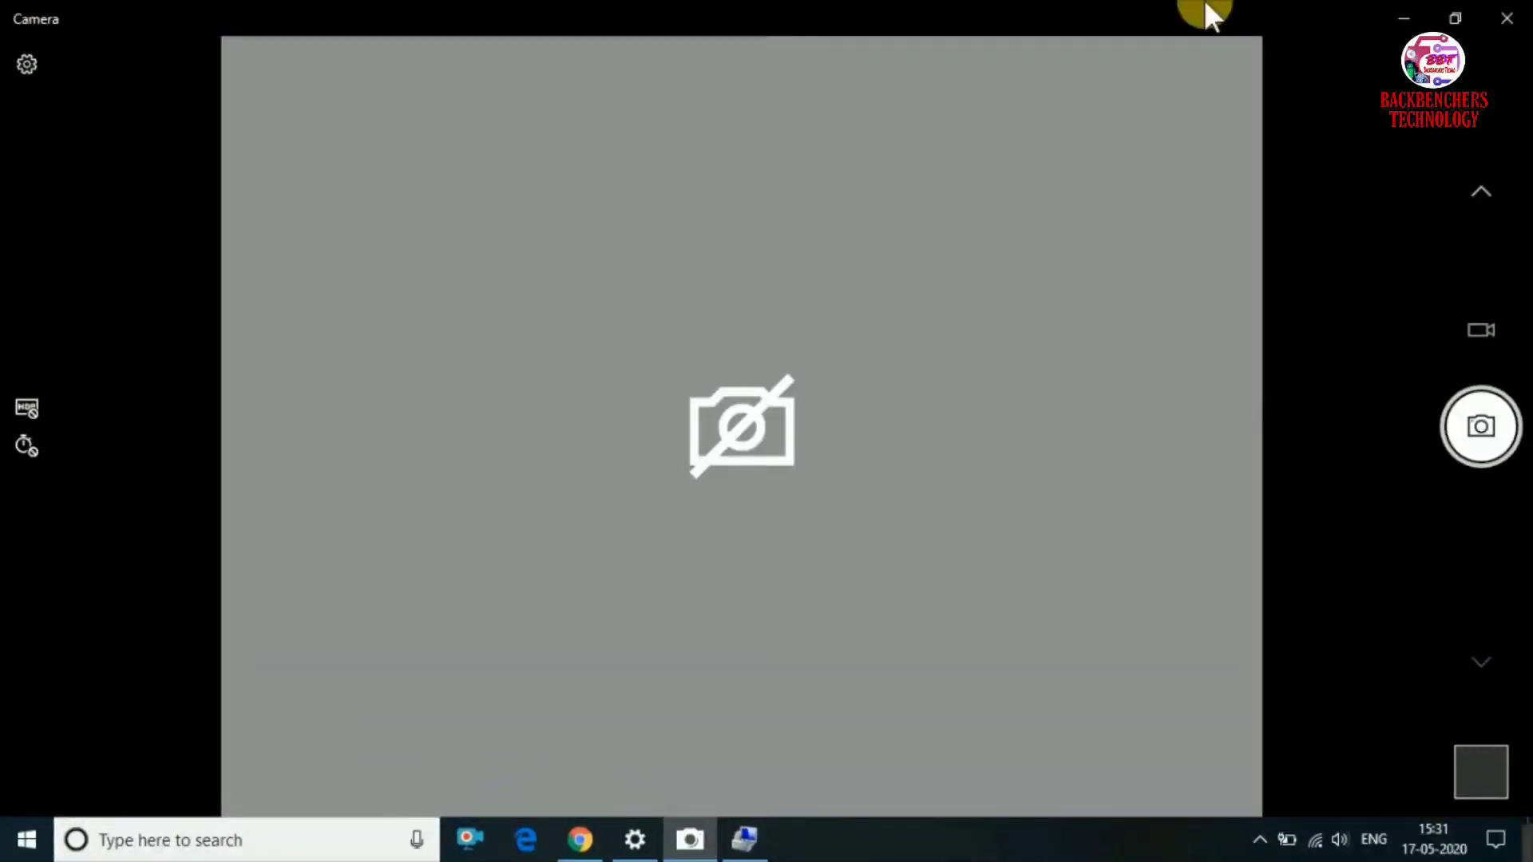
{"action": "left_click", "coordinate": [1404, 18]}
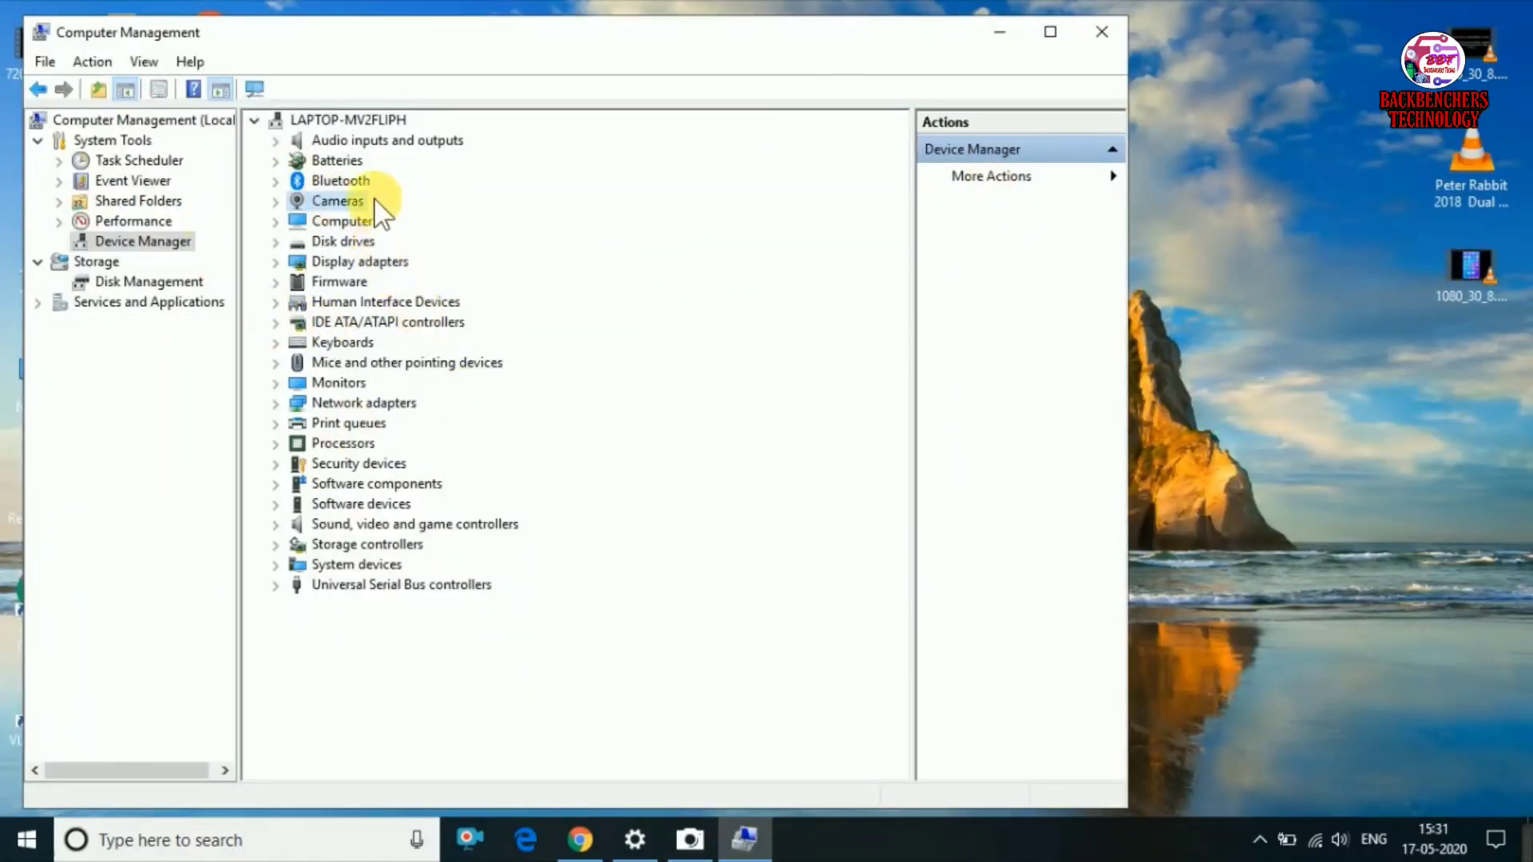
- Run the hardware change scan on the Cameras category once more
{"action": "right_click", "coordinate": [346, 196]}
{"action": "left_click", "coordinate": [479, 211]}
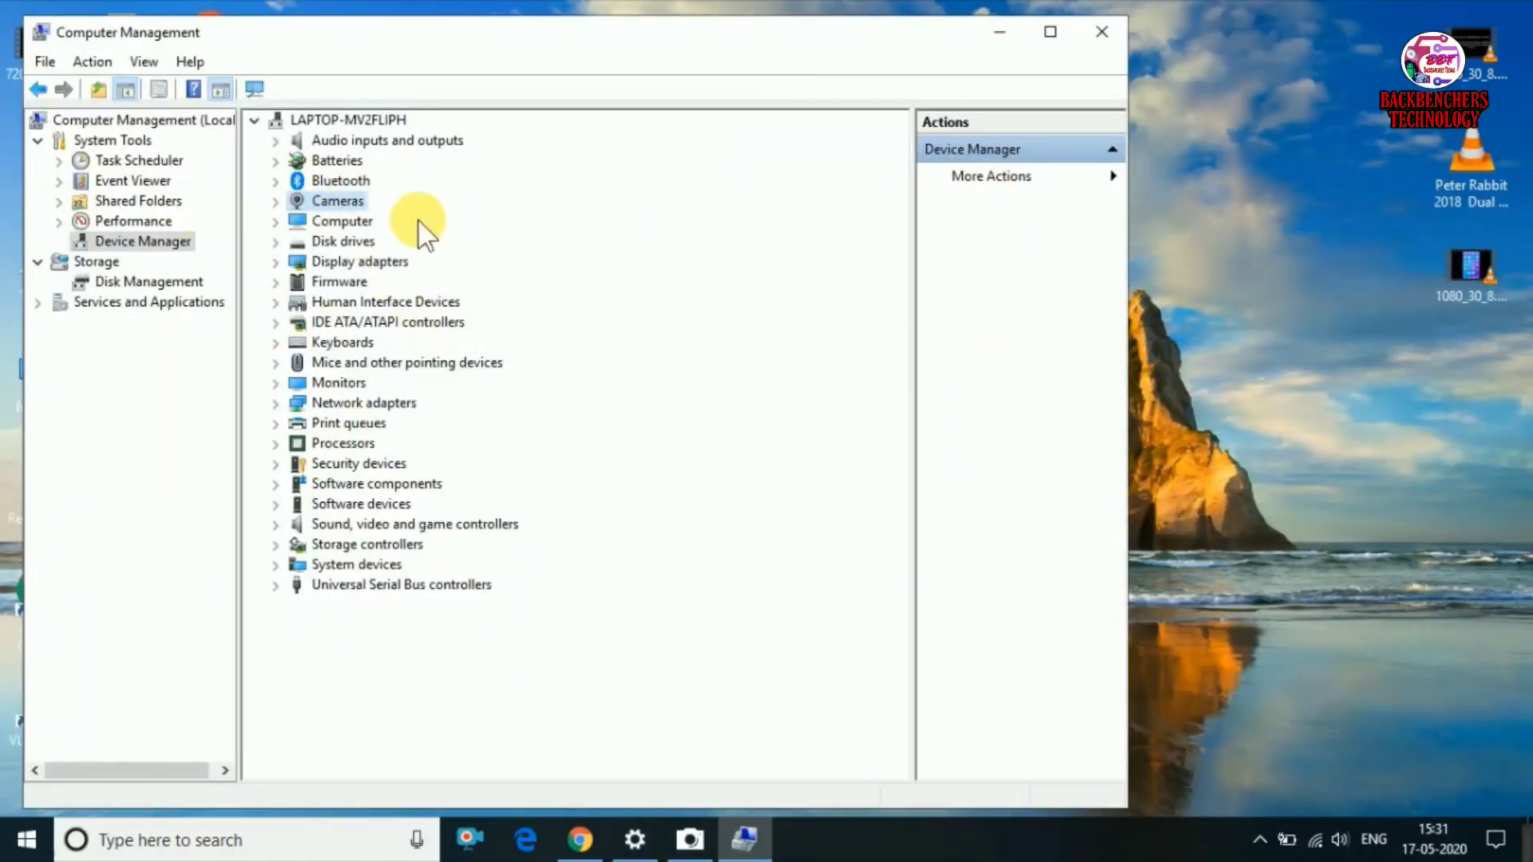
{"action": "right_click", "coordinate": [334, 199]}
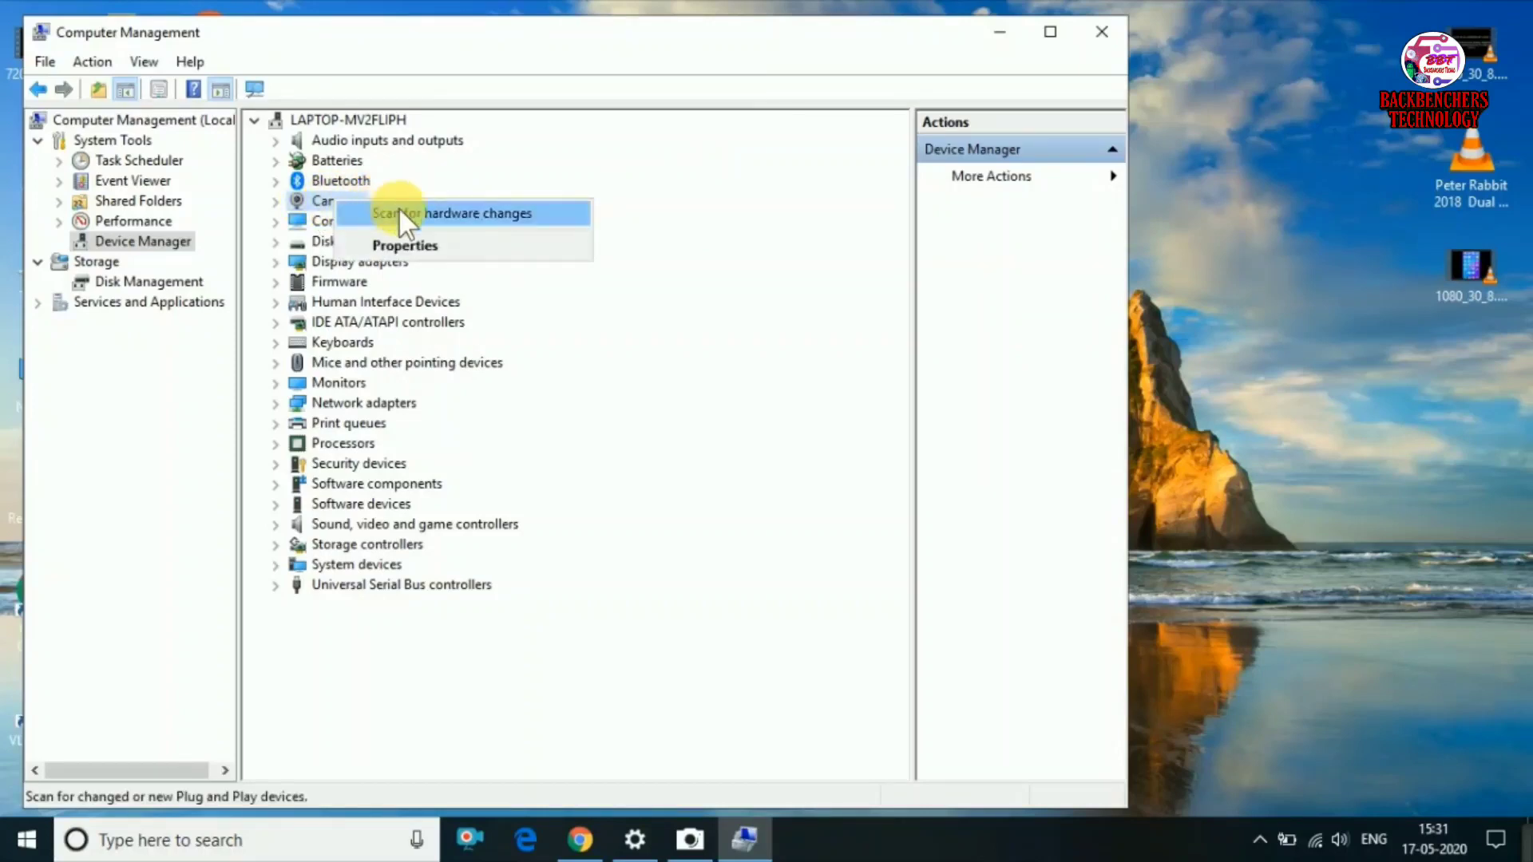
{"action": "left_click", "coordinate": [417, 176]}
- Expand the Cameras category and update the Integrated Camera driver by searching automatically for updated driver software
{"action": "left_click", "coordinate": [273, 203]}
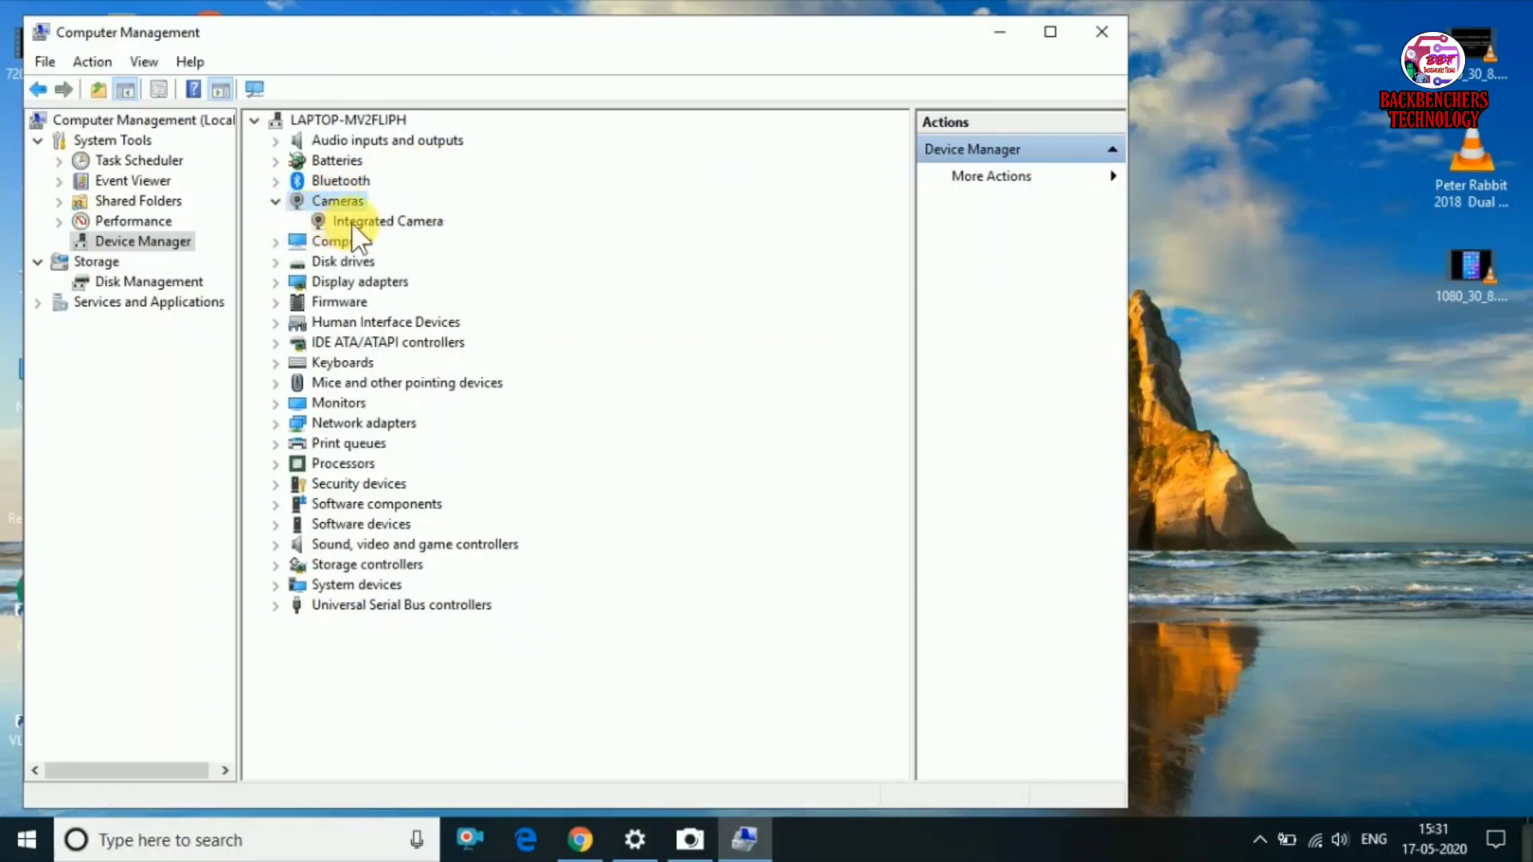
{"action": "left_click", "coordinate": [350, 224]}
{"action": "right_click", "coordinate": [359, 225]}
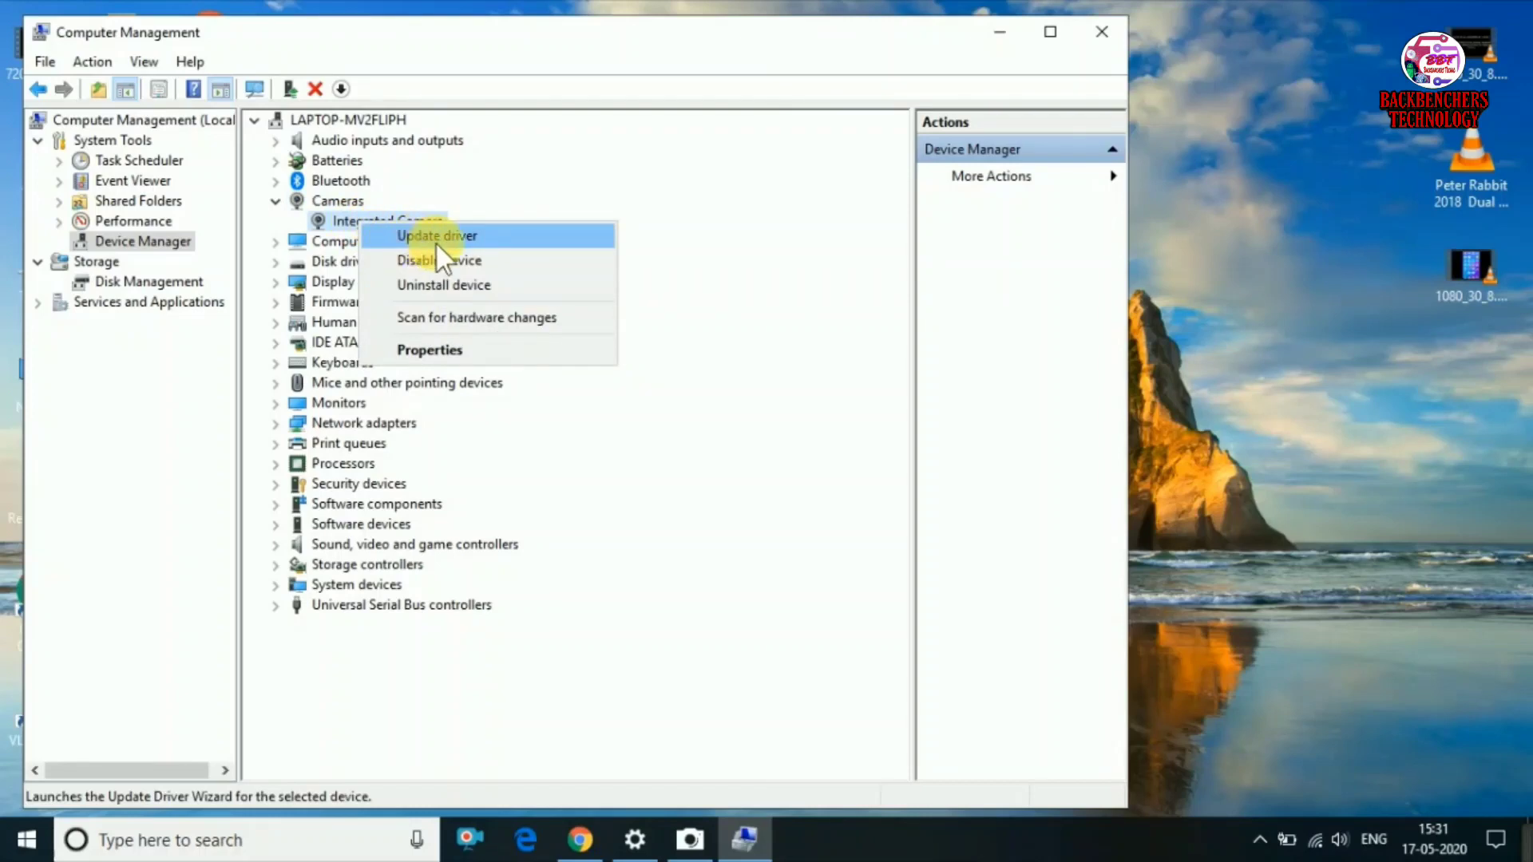
{"action": "left_click", "coordinate": [436, 237]}
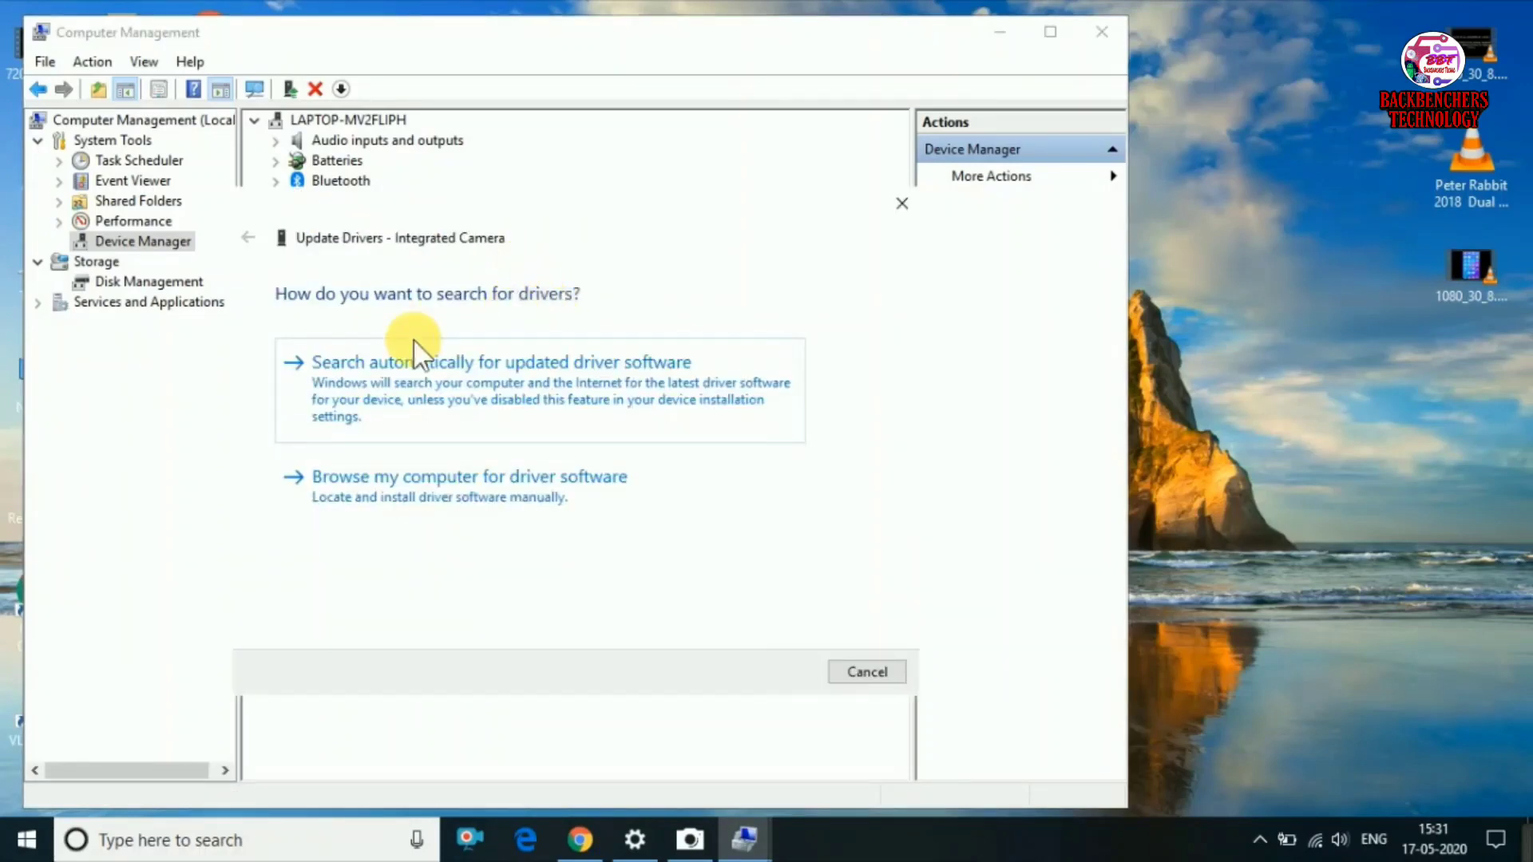
{"action": "left_click", "coordinate": [453, 380]}
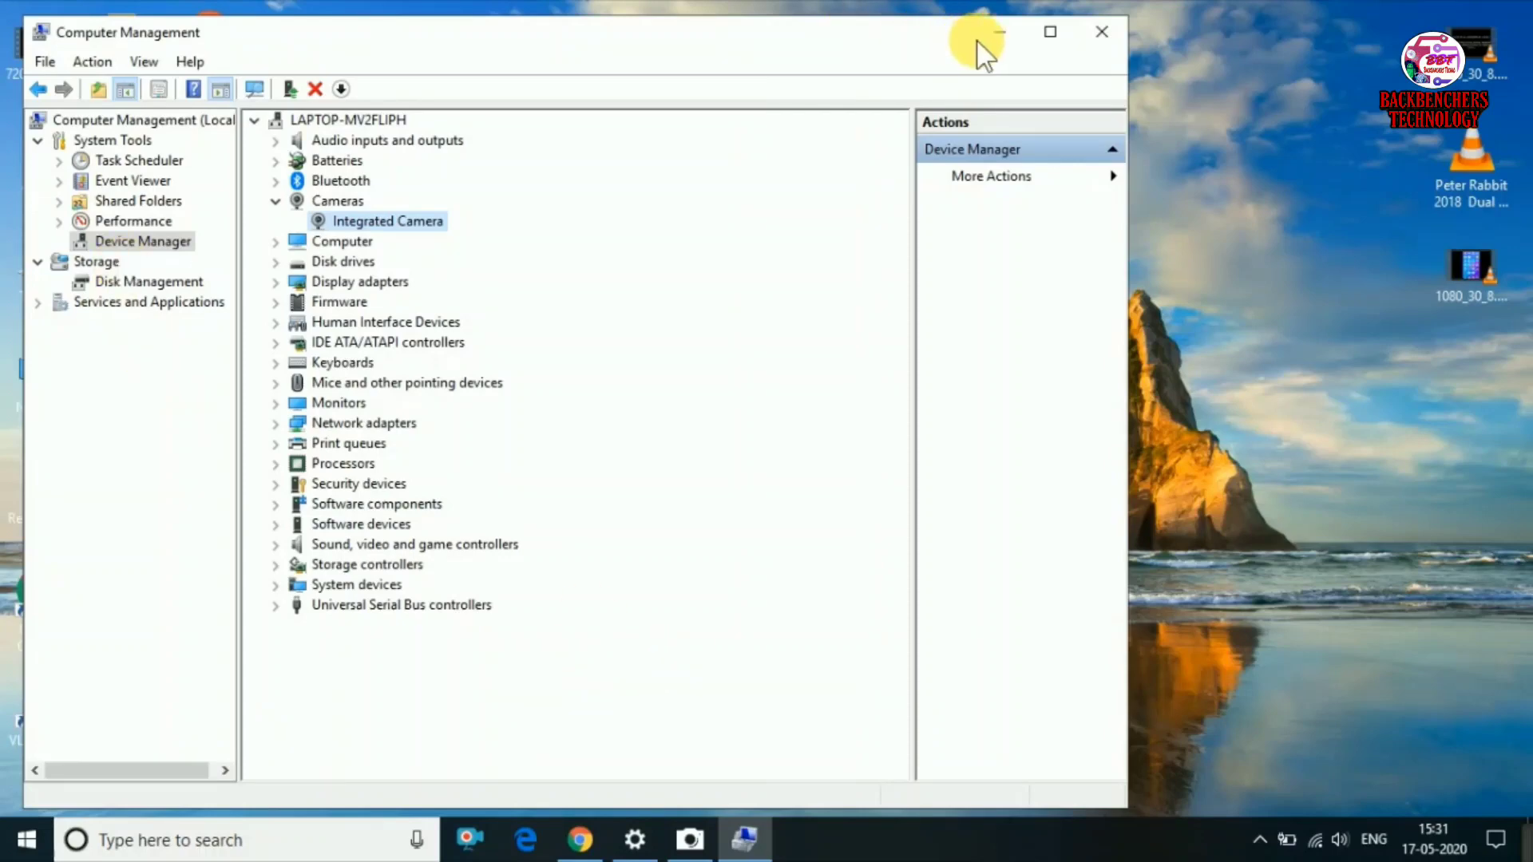
- Minimize Computer Management, switch to Chrome and open google.co.in in a new tab
{"action": "left_click", "coordinate": [1007, 35]}
{"action": "left_click", "coordinate": [581, 839]}
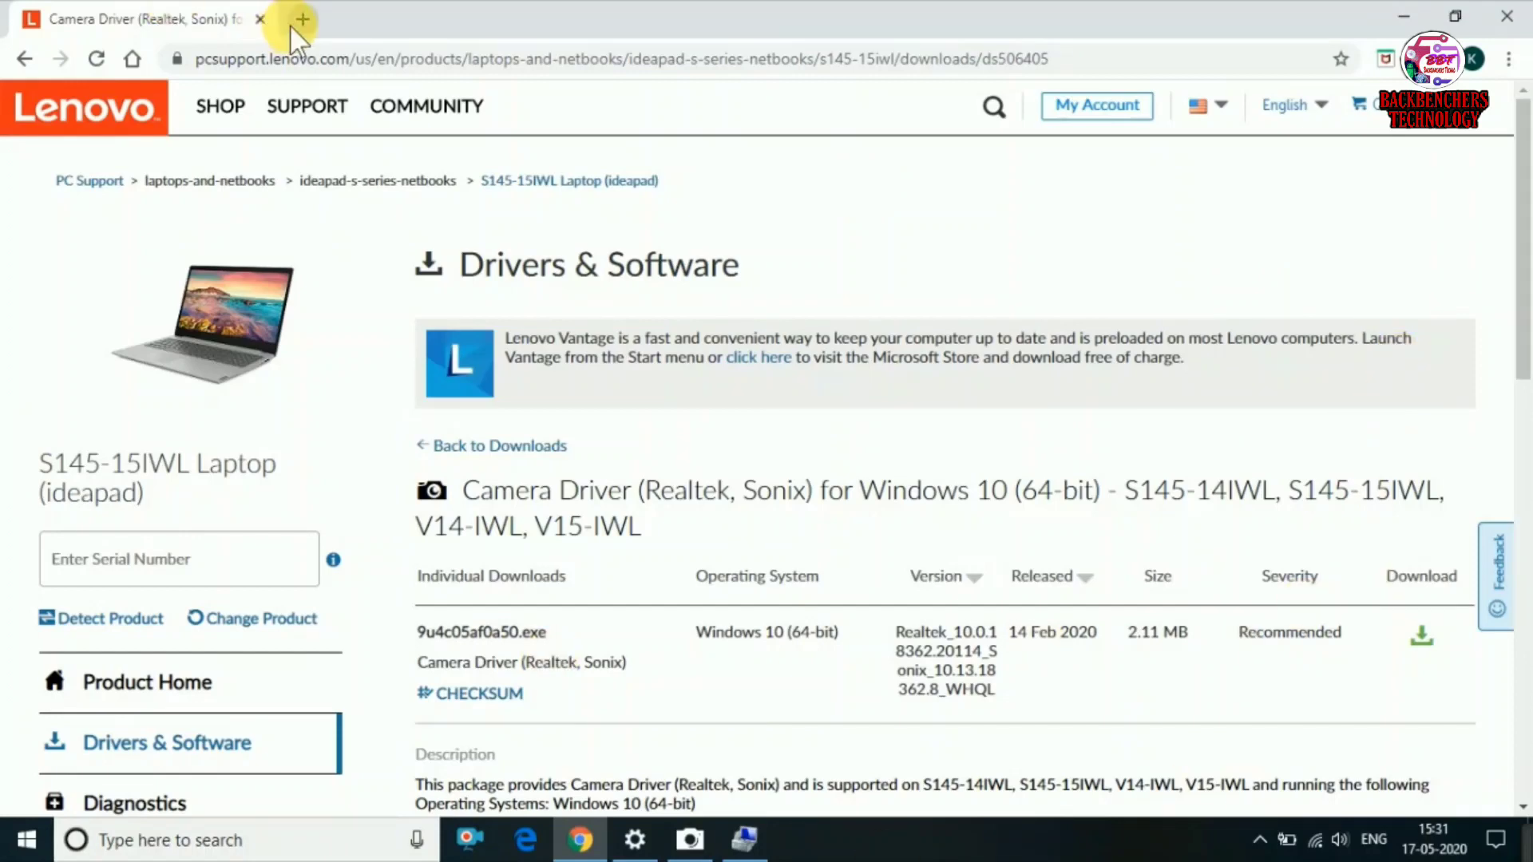
{"action": "key", "text": "ctrl+t"}
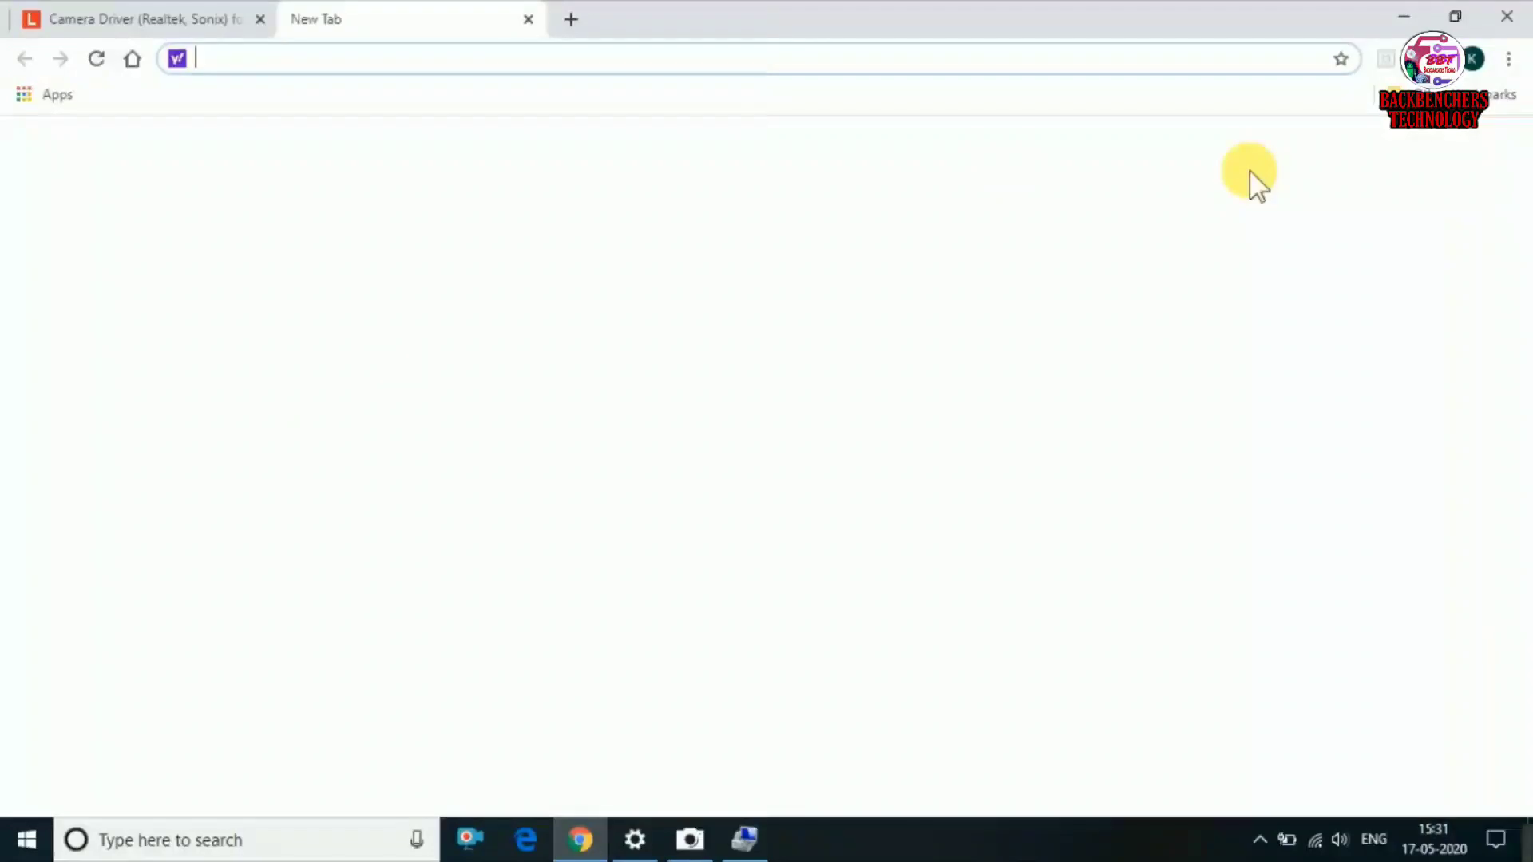
{"action": "type", "text": "google.co.in"}
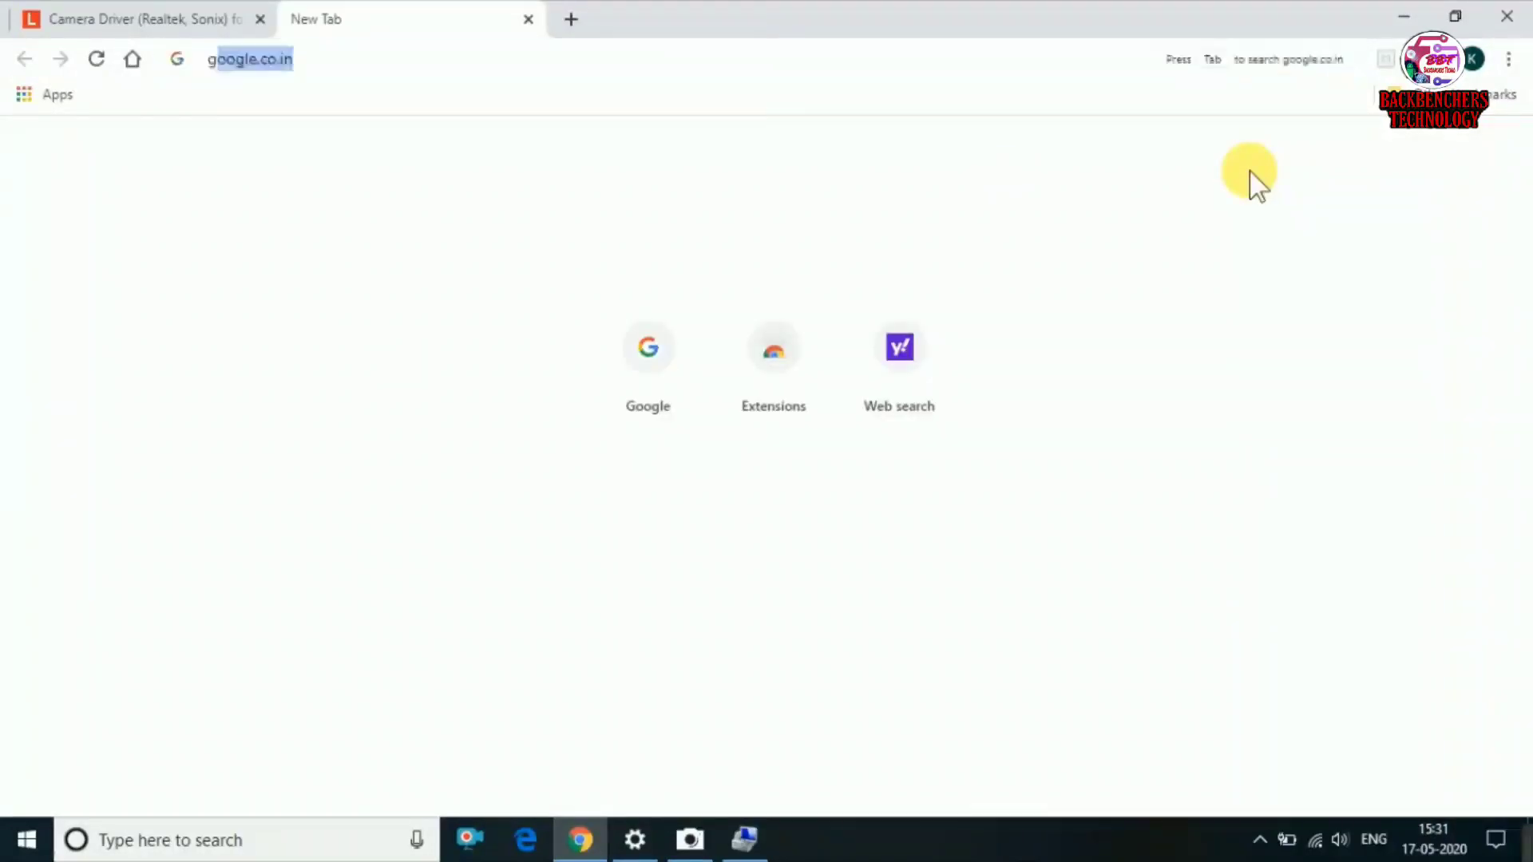
{"action": "key", "text": "Return"}
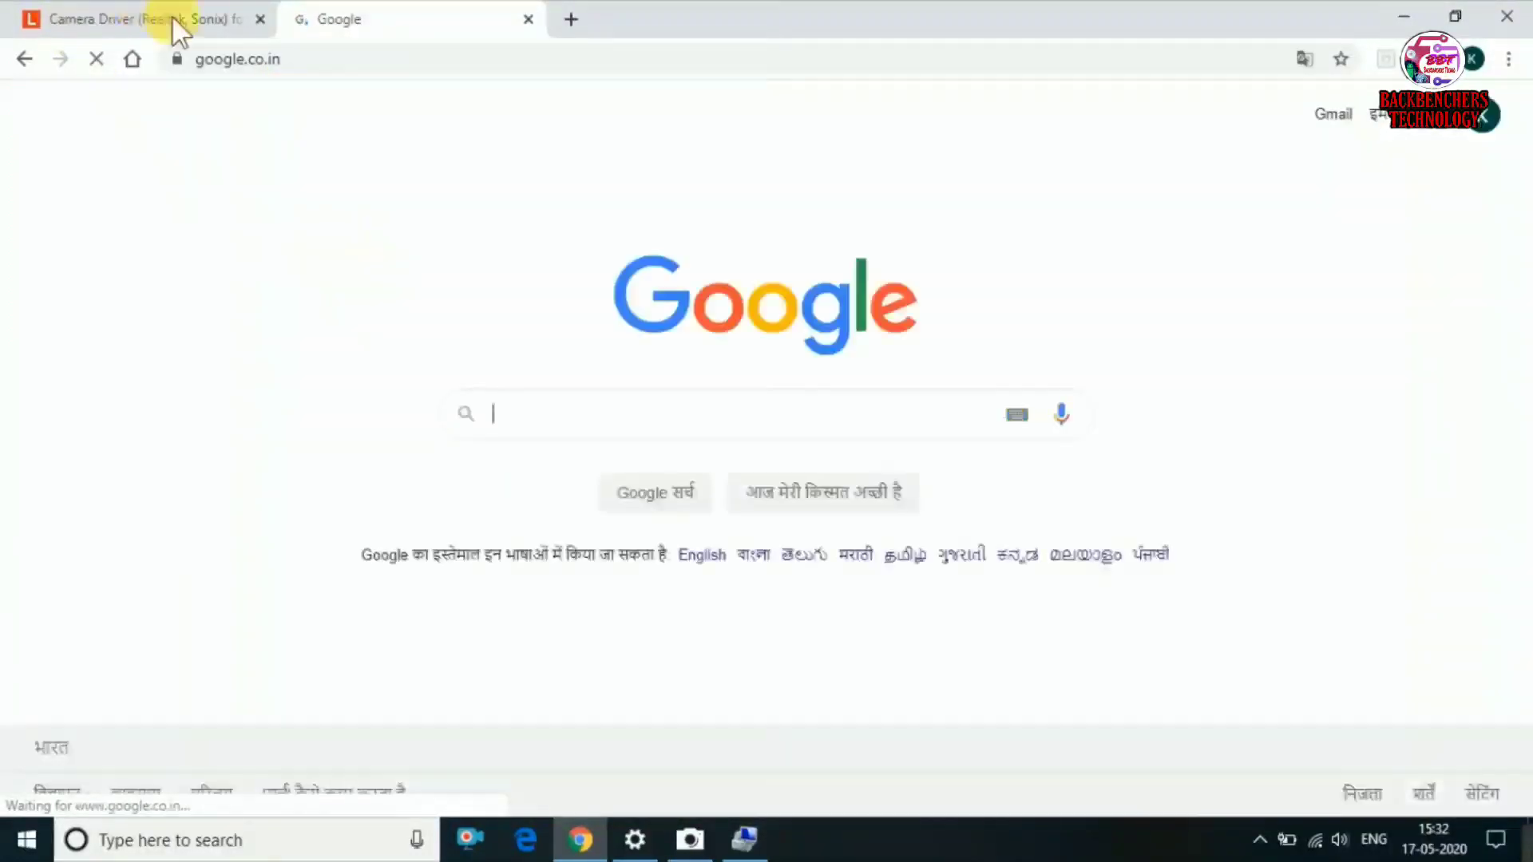
- Search Google for "lenovo ideapad s145 camera drivers" and open Lenovo's Camera Driver (Realtek, Sonix) page for the S145-15IWL
{"action": "left_click", "coordinate": [544, 419]}
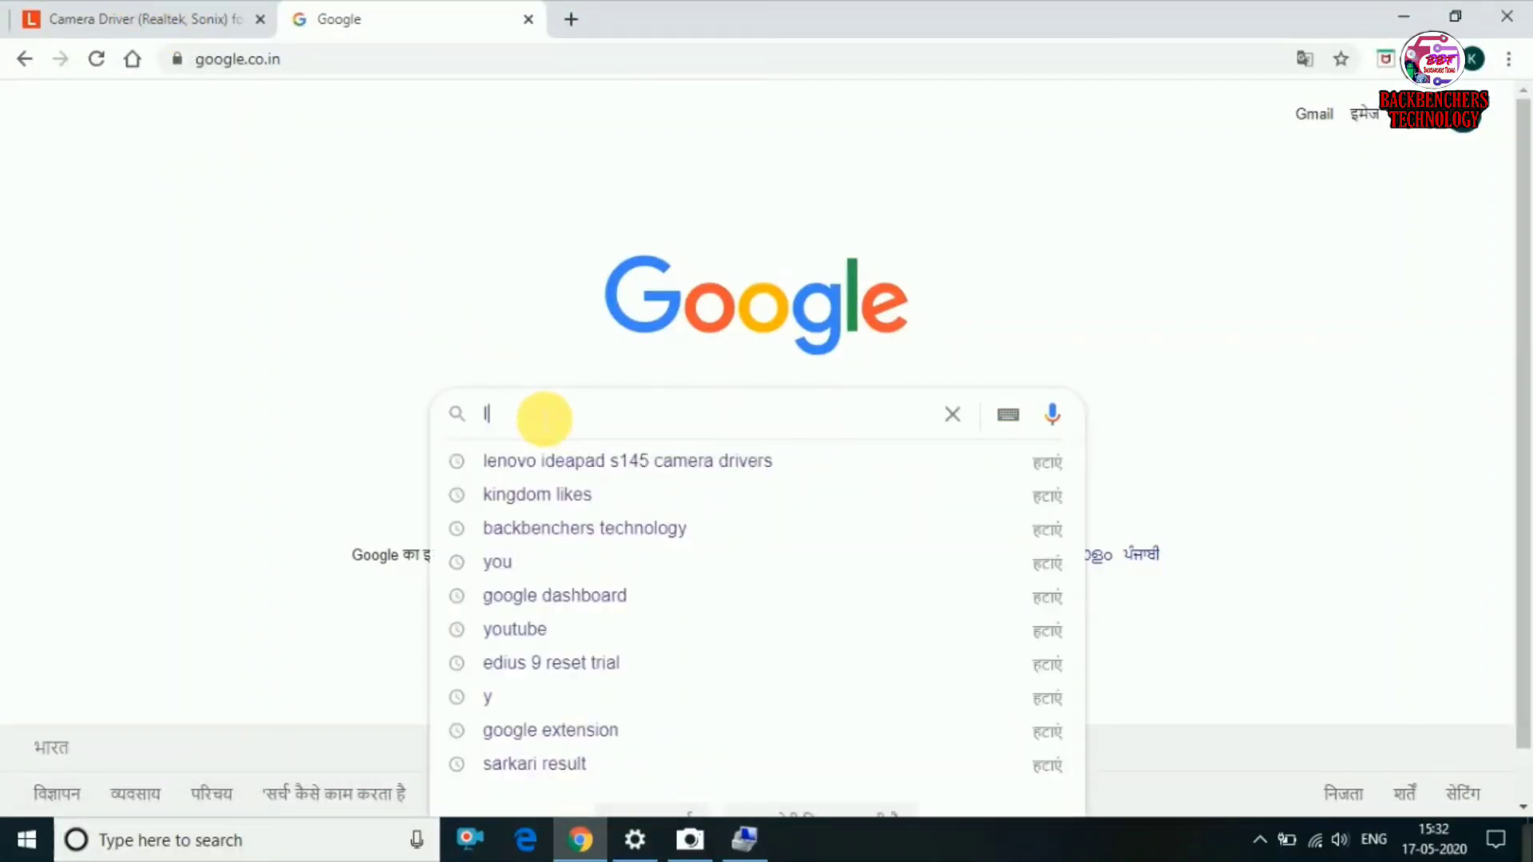
{"action": "type", "text": "la"}
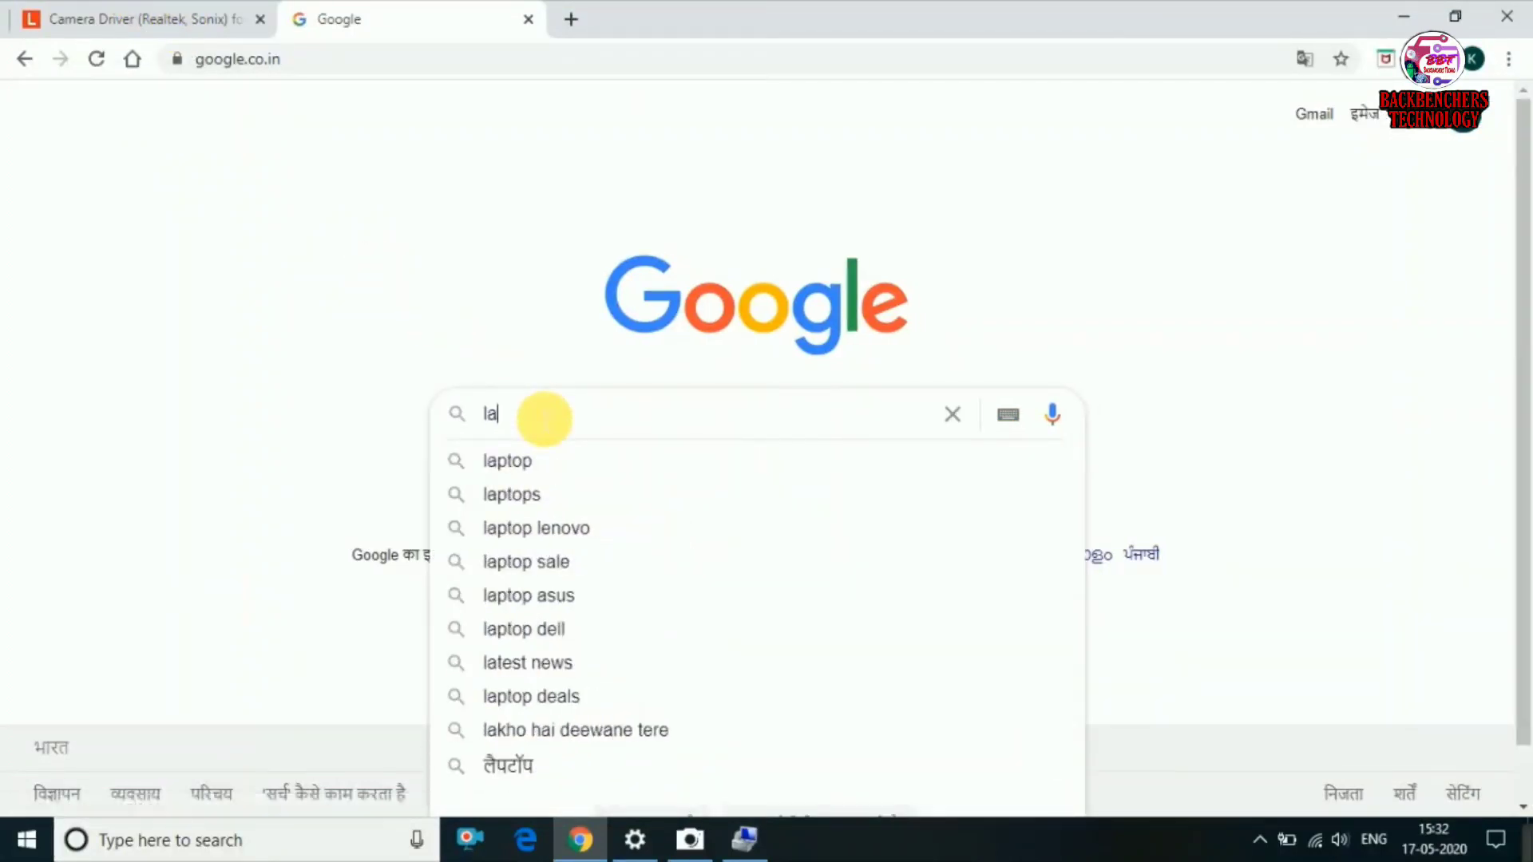
{"action": "key", "text": "BackSpace"}
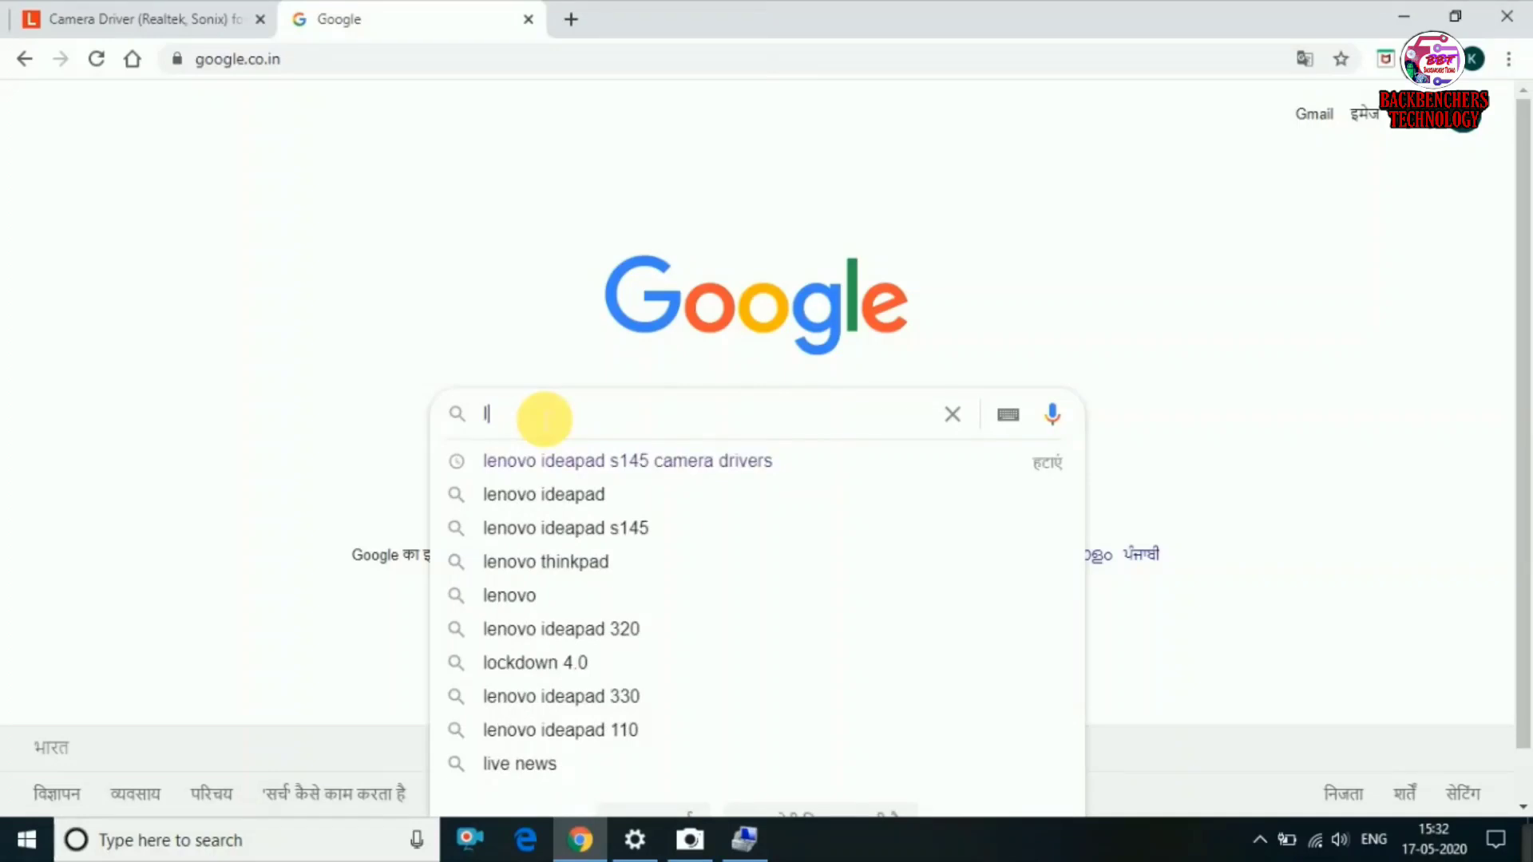
{"action": "key", "text": "Down"}
{"action": "key", "text": "Return"}
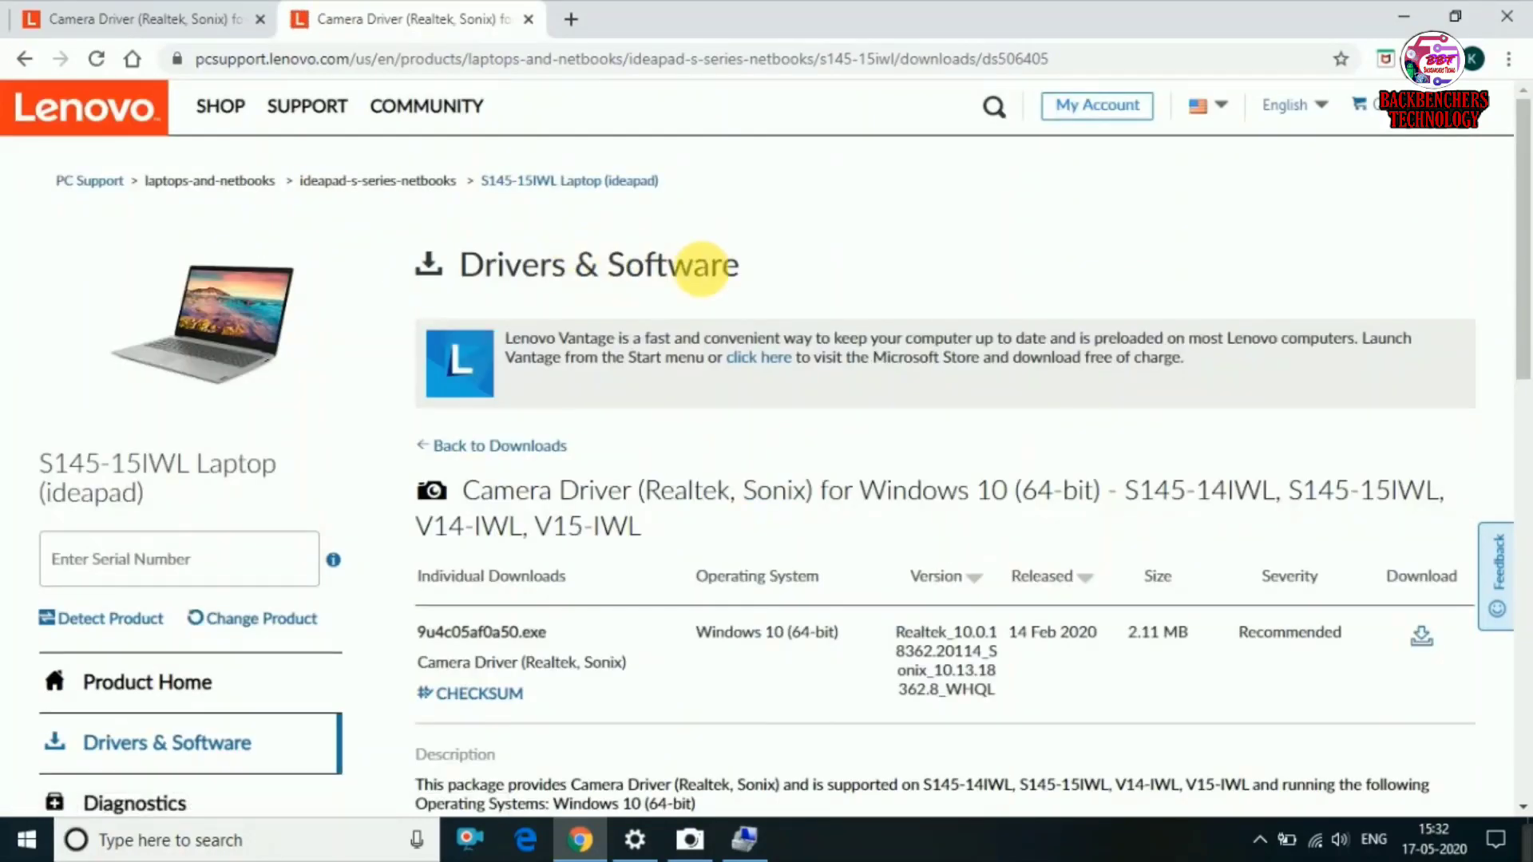
- Look through the S145-15IWL support pages and download the Windows 10 (64-bit) camera driver 9u4c05af0a50.exe
{"action": "scroll", "coordinate": [703, 270], "scroll_direction": "down", "scroll_amount": 4}
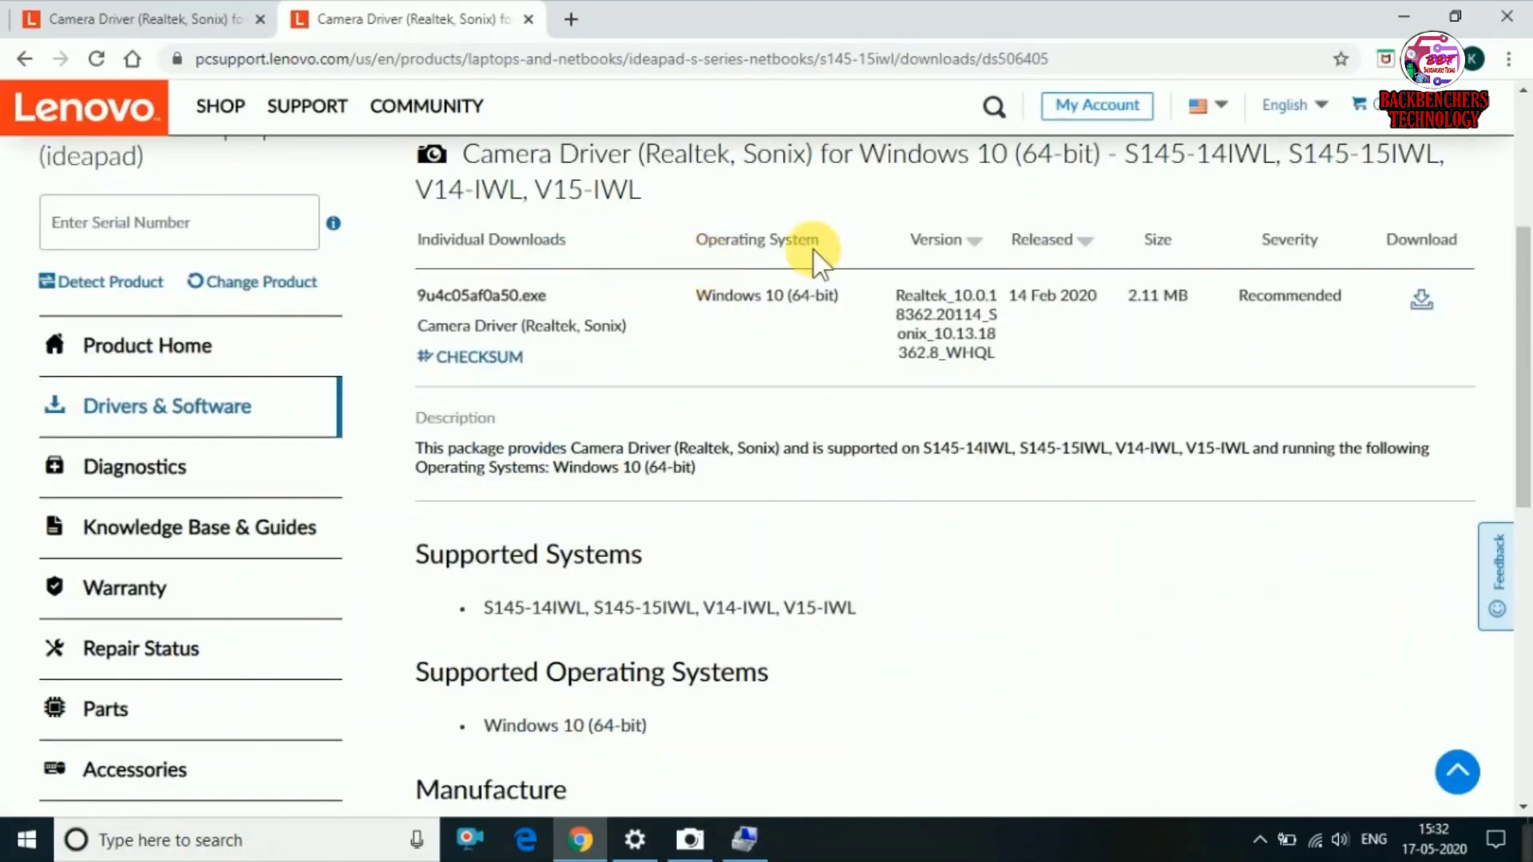
{"action": "left_click", "coordinate": [189, 349]}
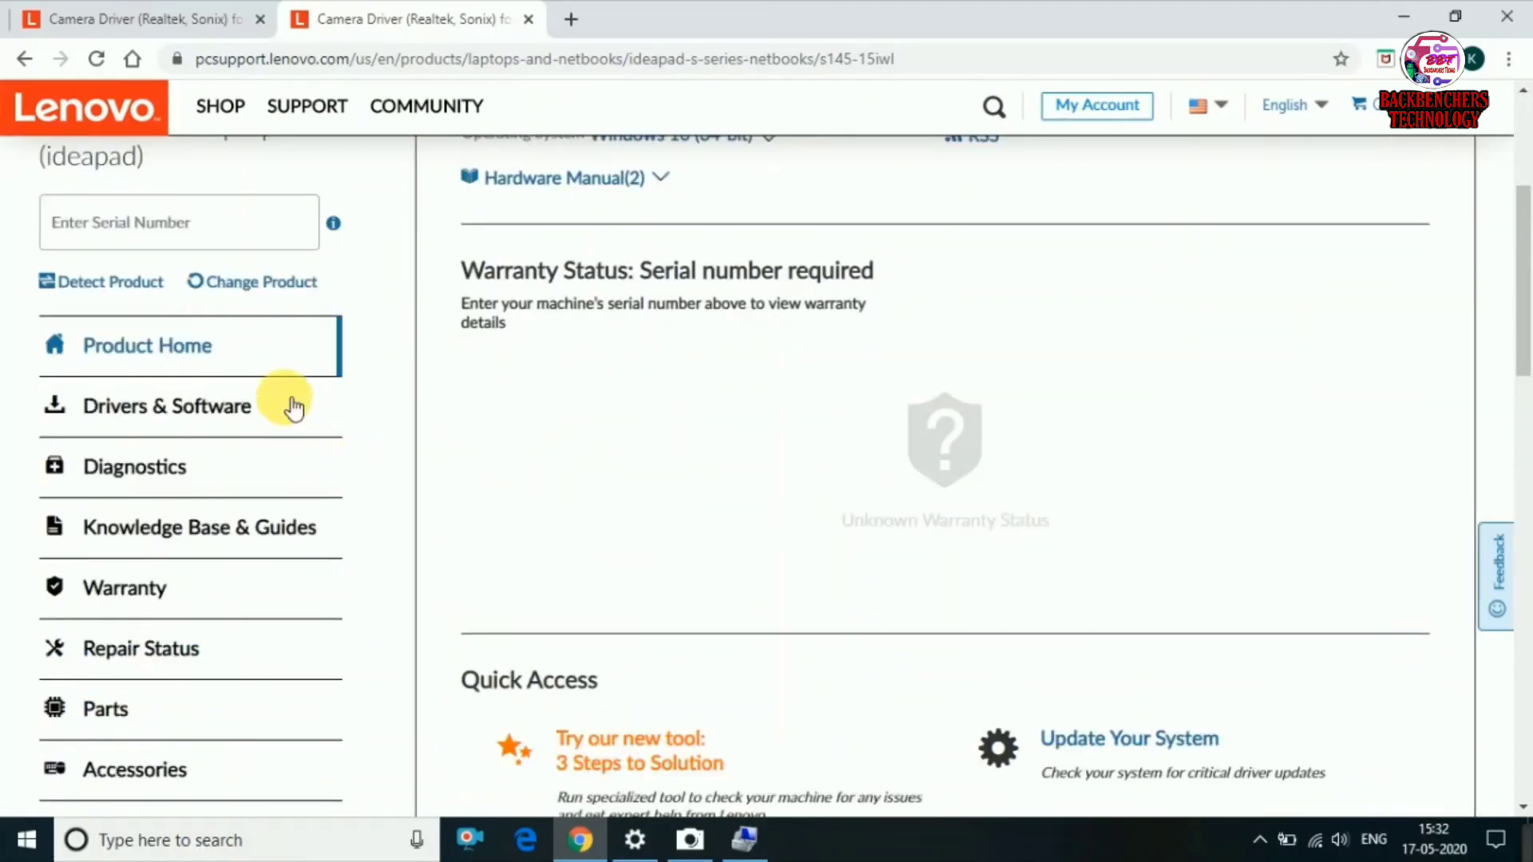
{"action": "left_click", "coordinate": [233, 429]}
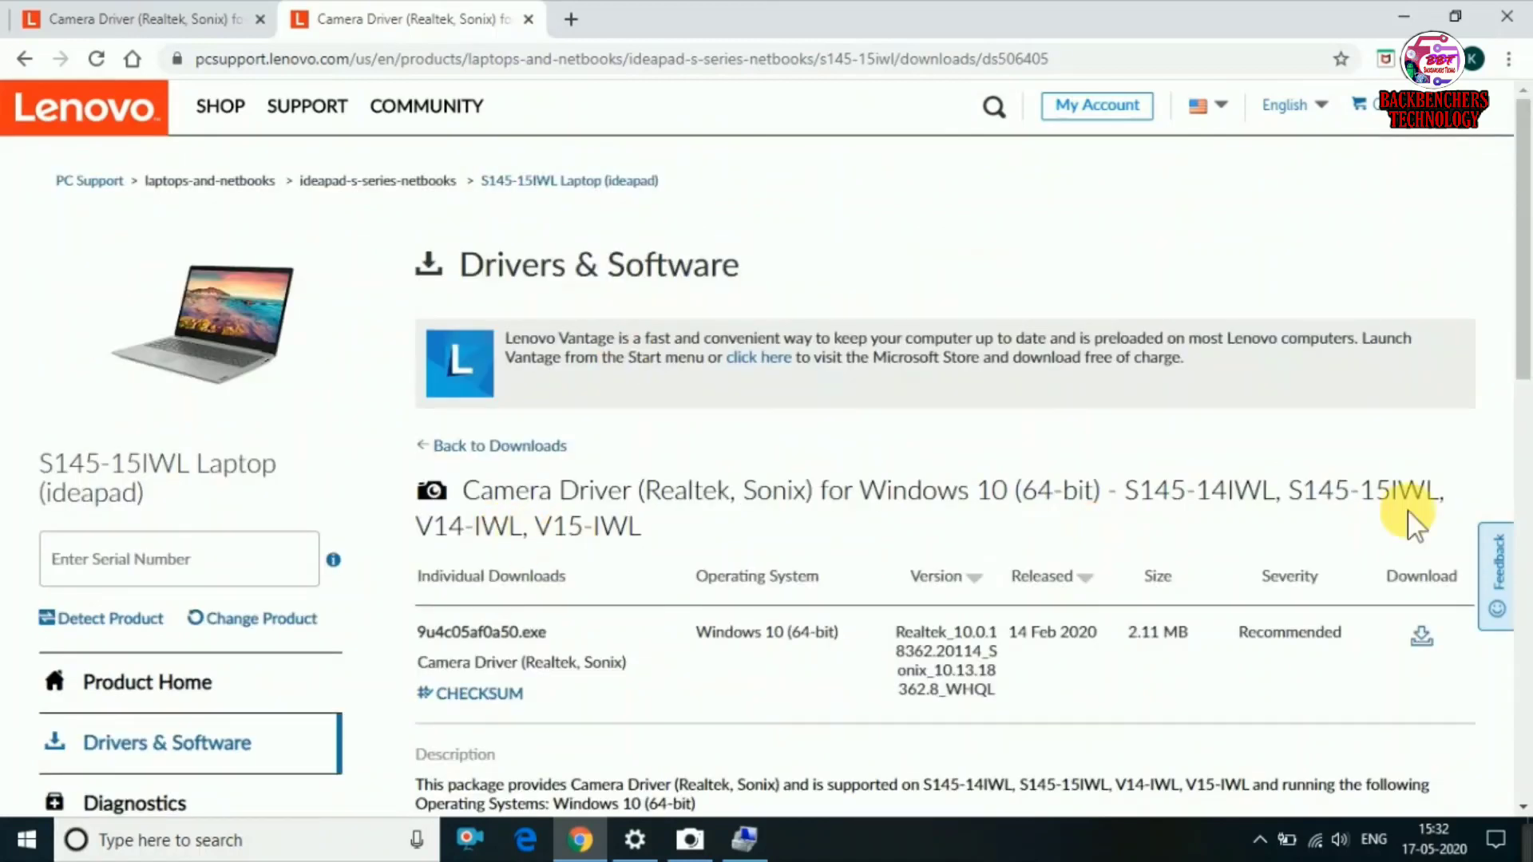
{"action": "left_click", "coordinate": [1422, 638]}
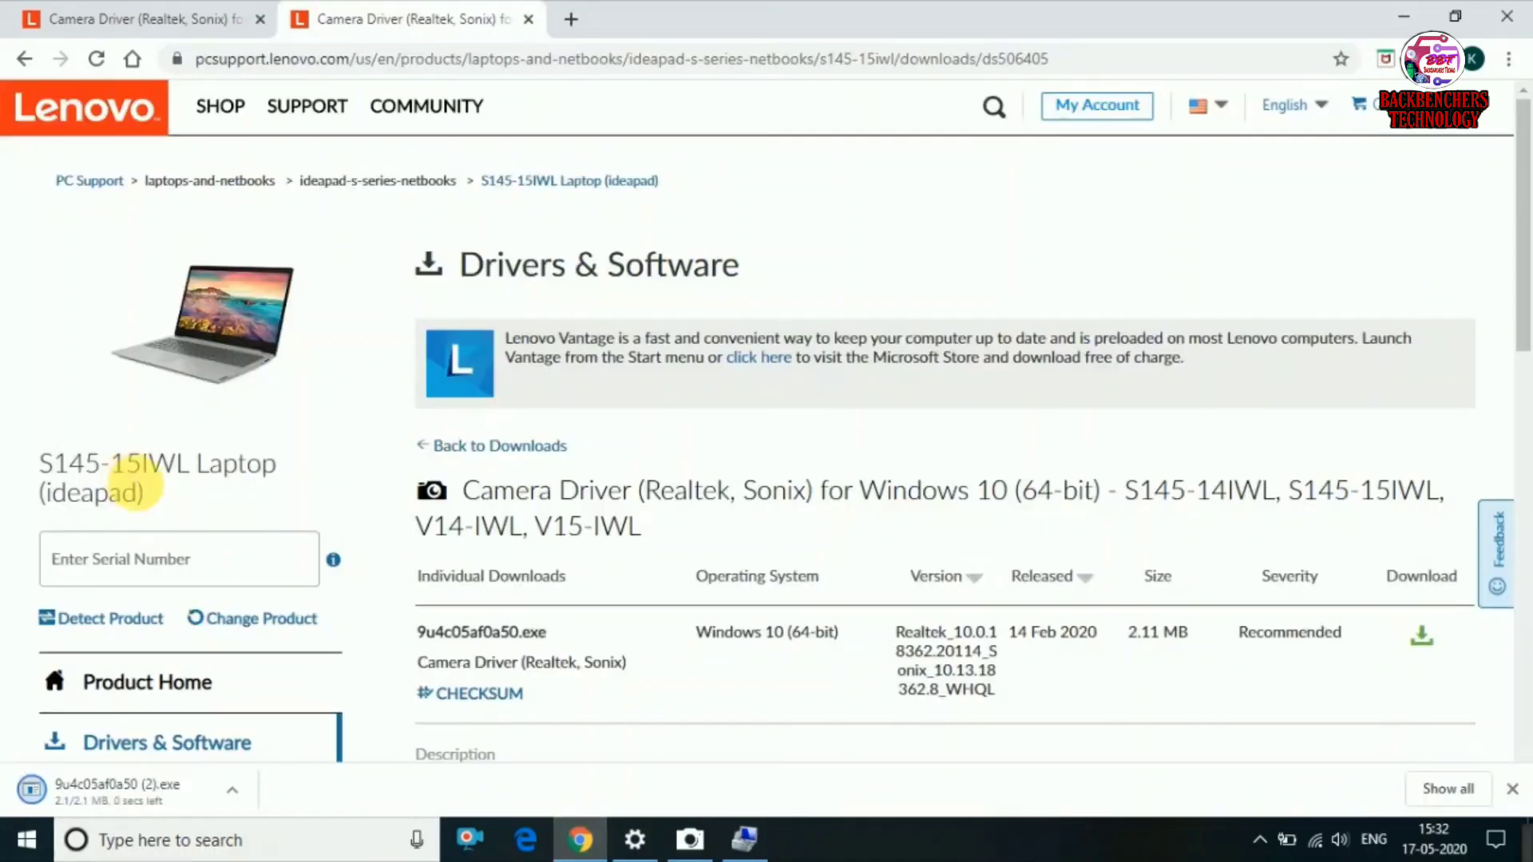
- Show the full list of downloads and launch the newest driver installer, 9u4c05af0a50 (2).exe
{"action": "left_click", "coordinate": [231, 791]}
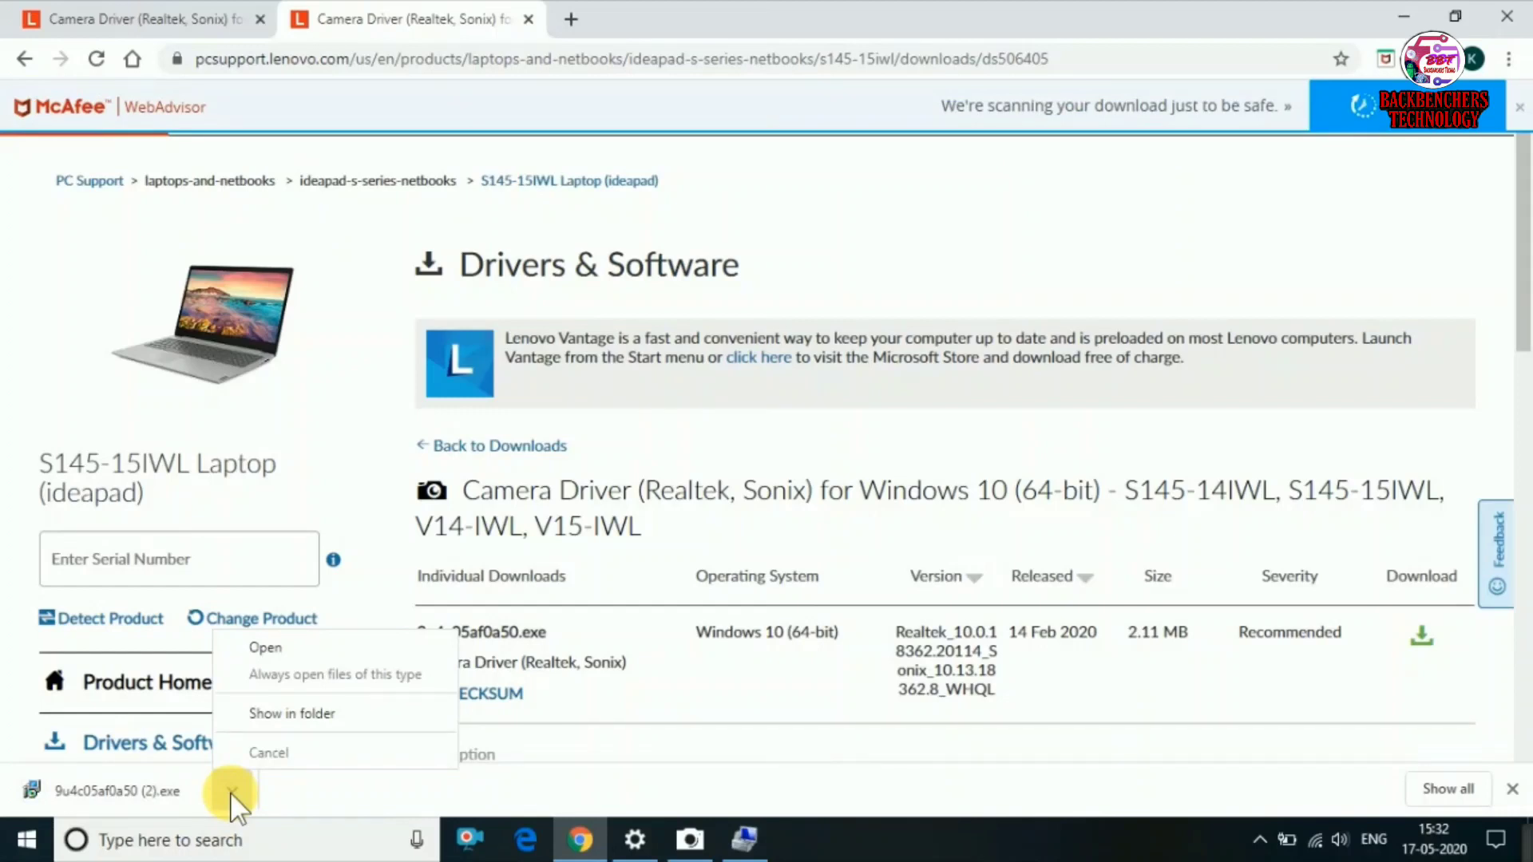
{"action": "left_click", "coordinate": [231, 791]}
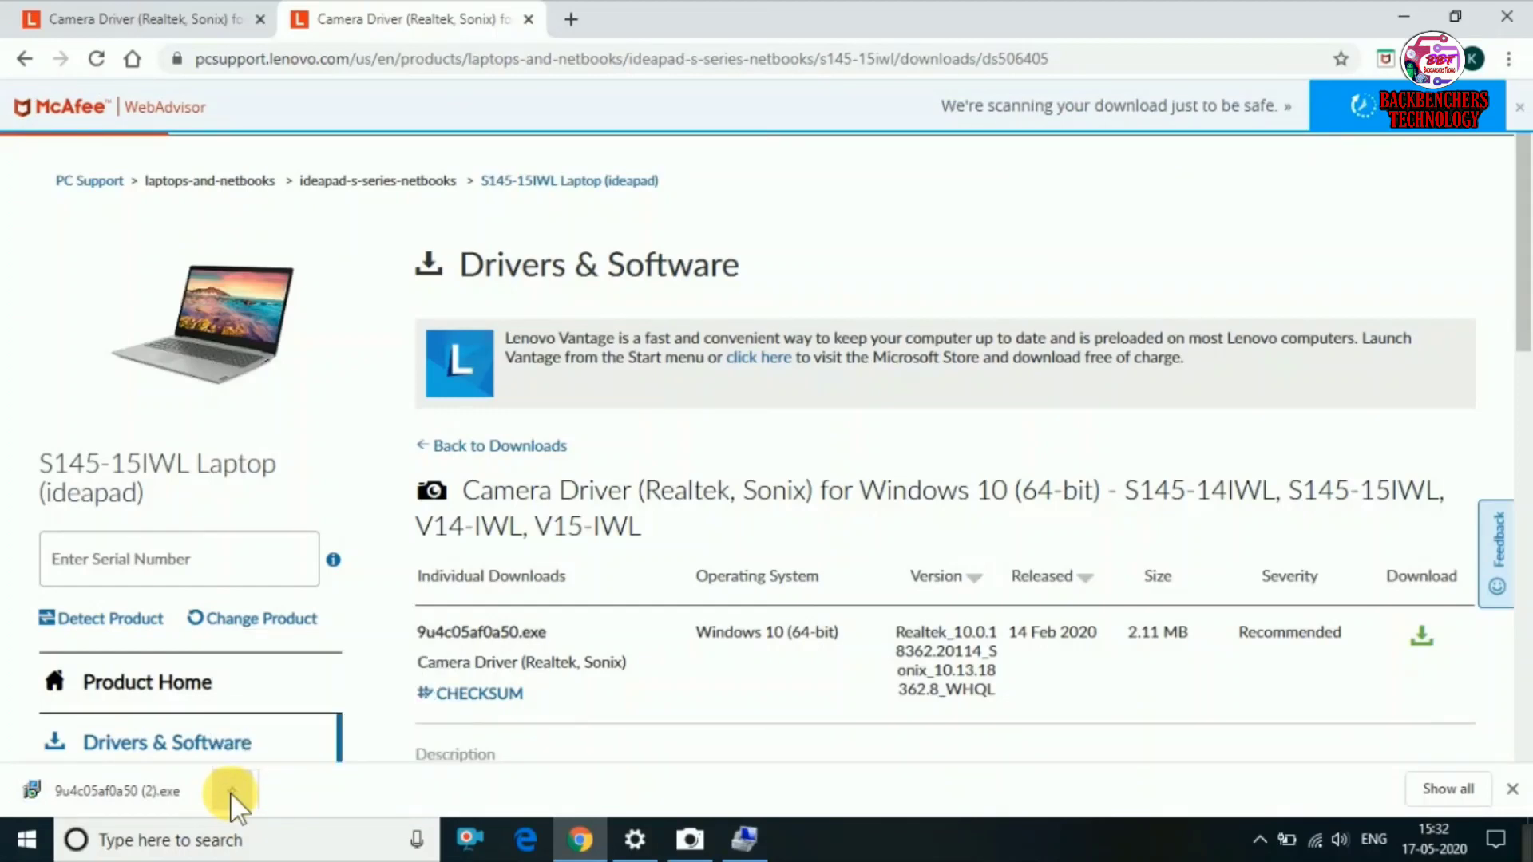
{"action": "left_click", "coordinate": [231, 791]}
{"action": "left_click", "coordinate": [309, 798]}
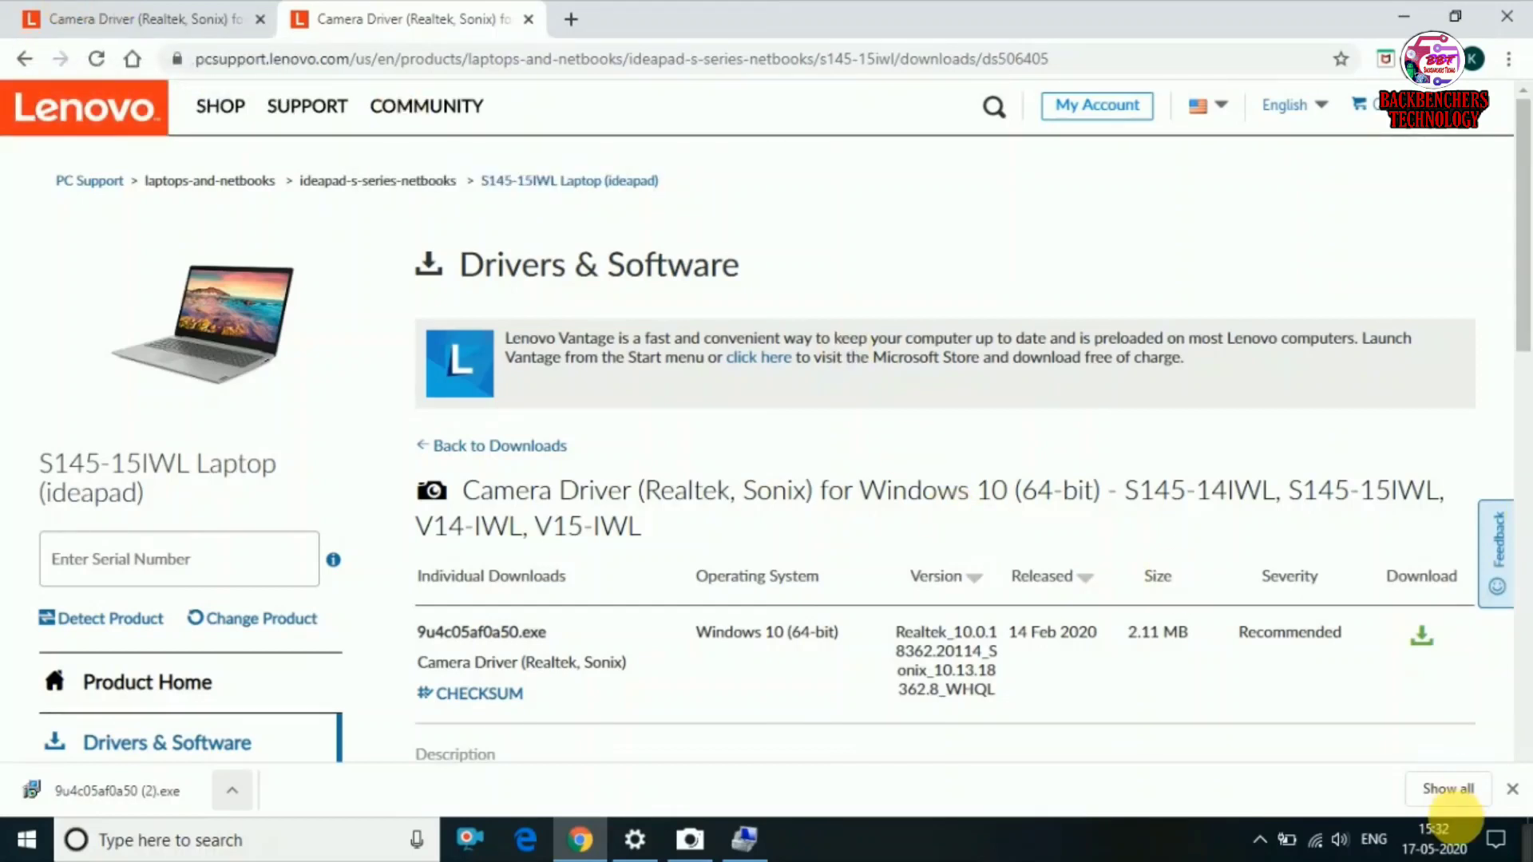
{"action": "left_click", "coordinate": [1448, 790]}
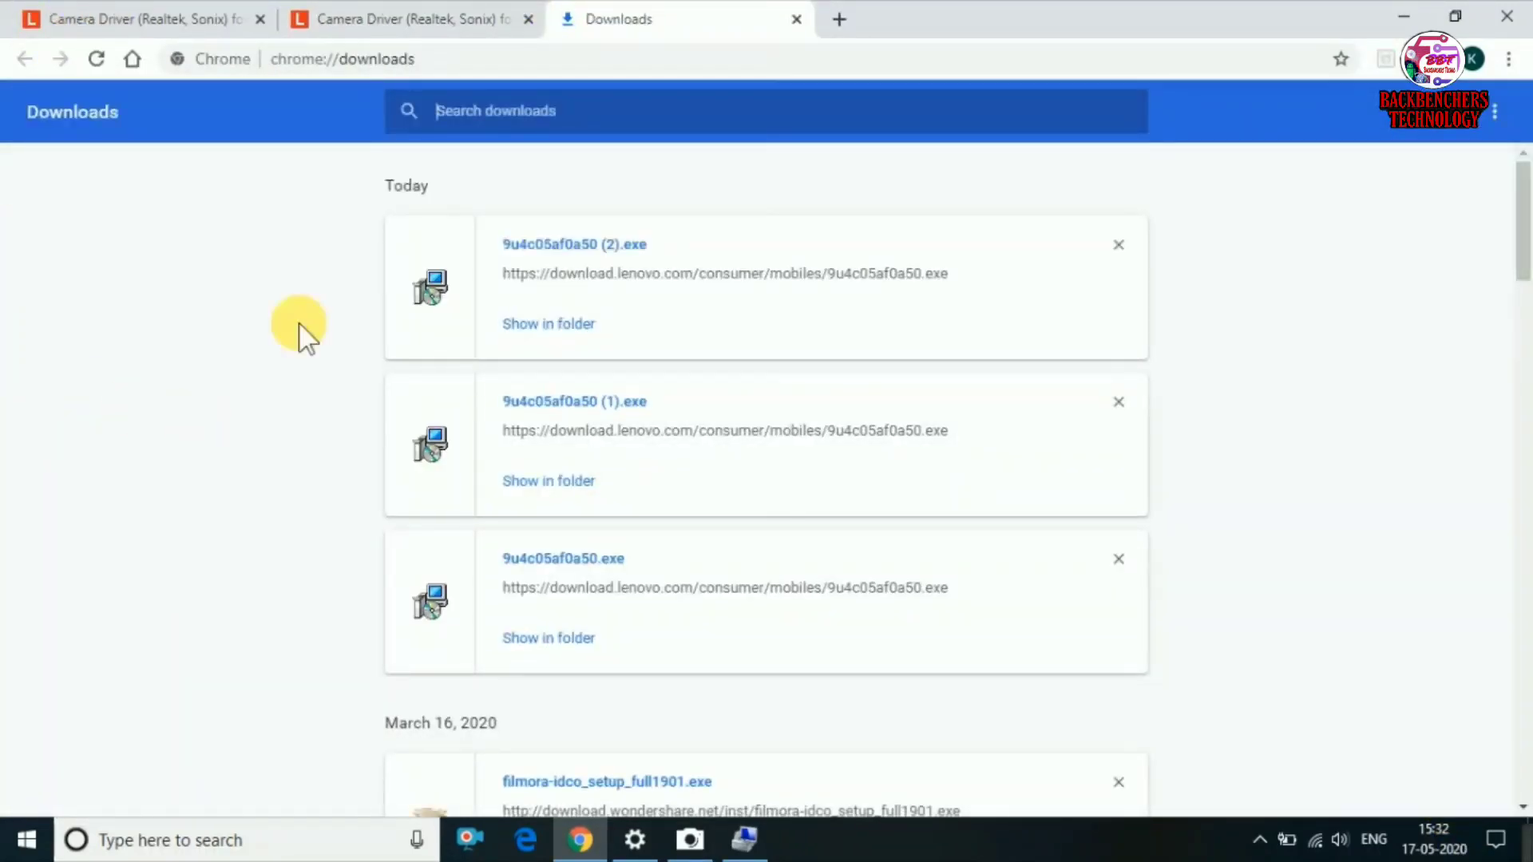
{"action": "left_click", "coordinate": [548, 242]}
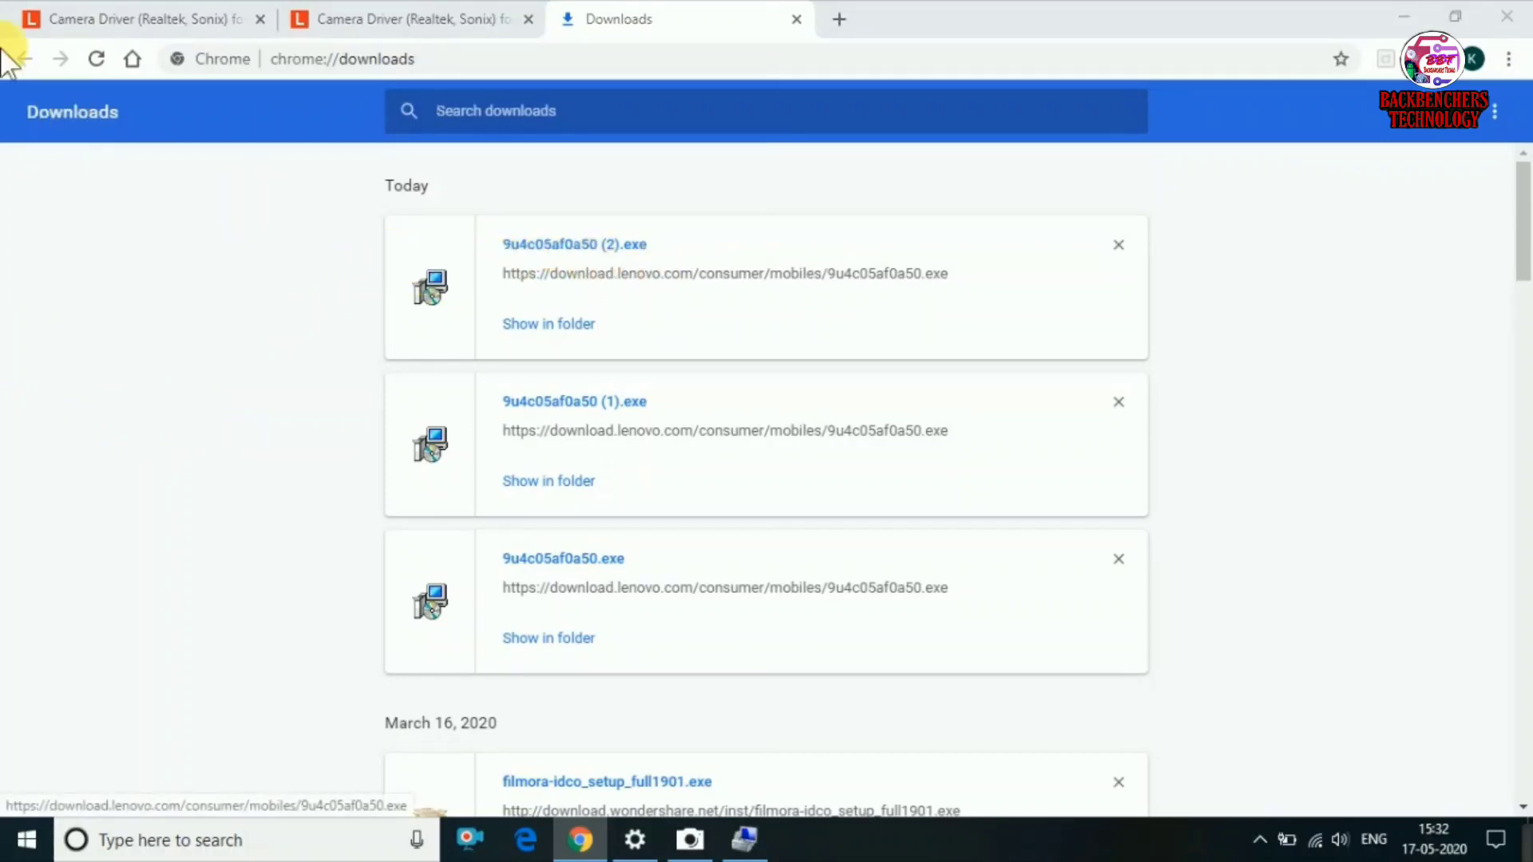